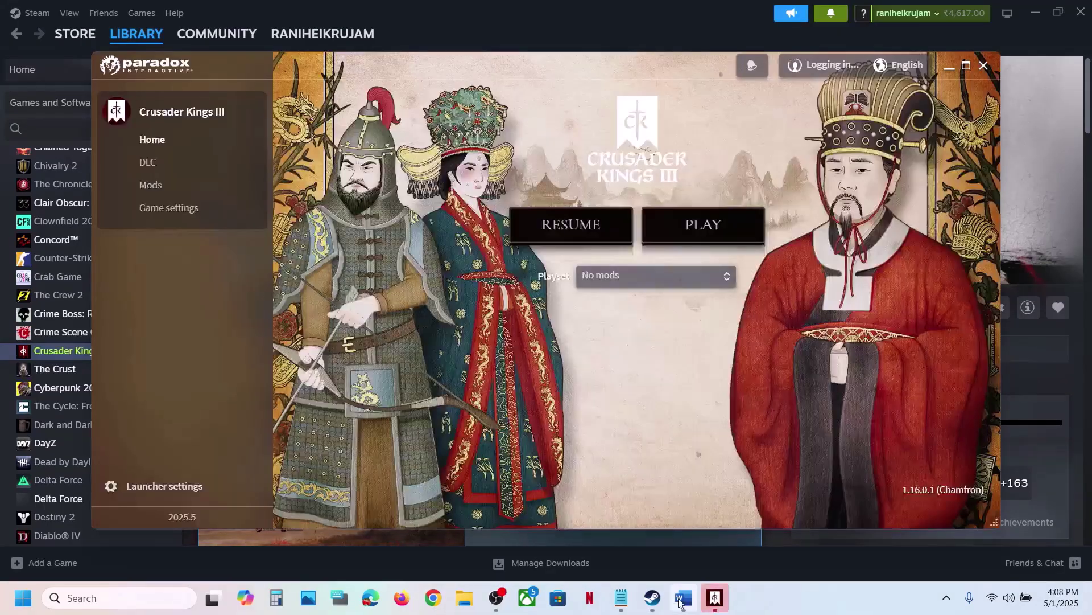
Step: Highlight the Step 1 instruction in the notes document, then return to Steam's game page
left_click(682, 599)
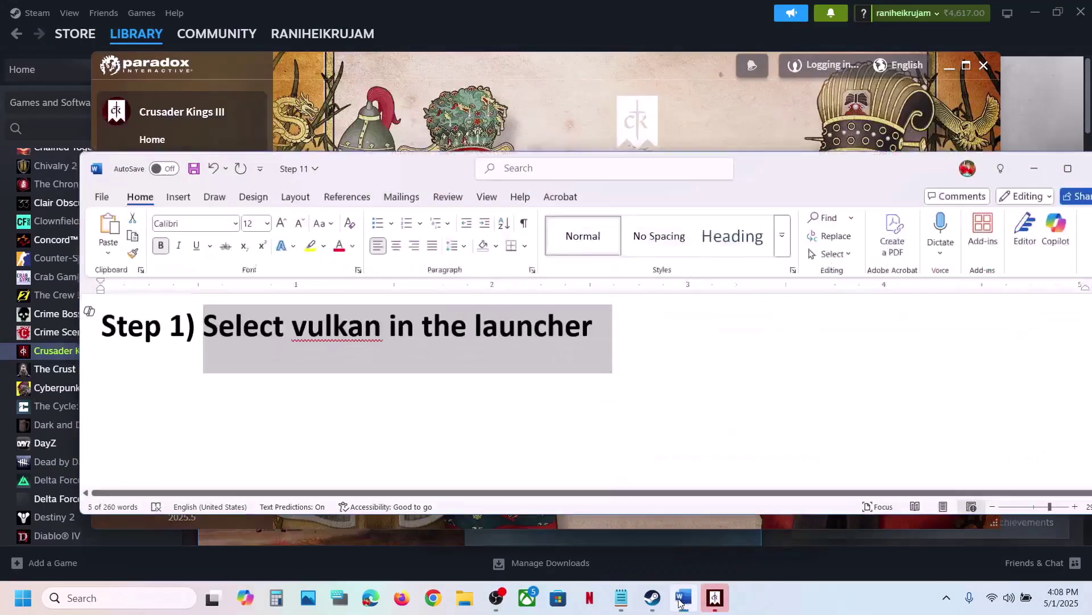
left_click(258, 324)
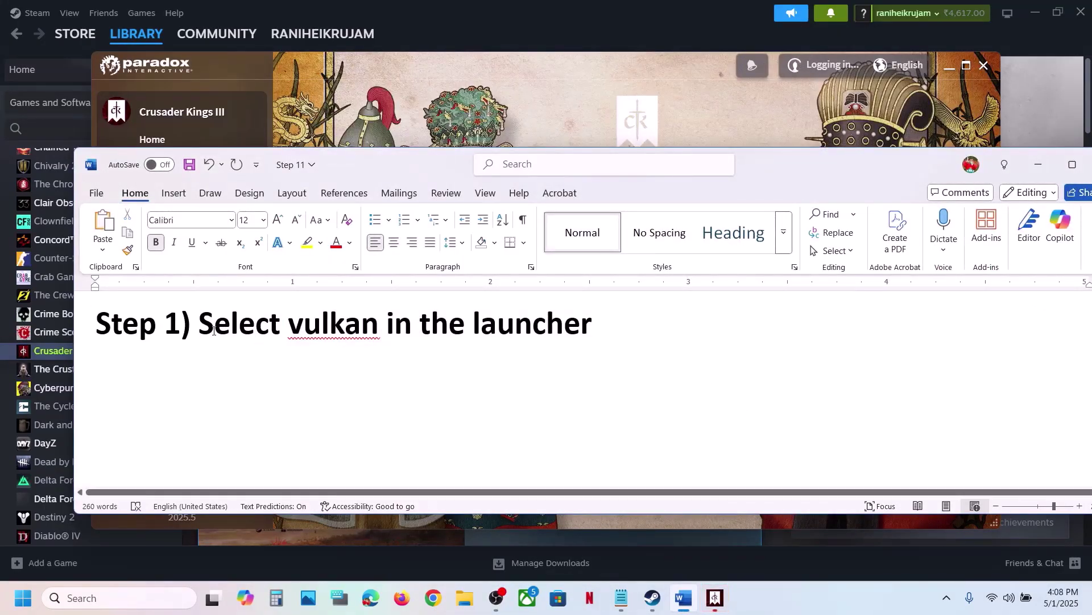
left_click_drag(199, 327, 592, 330)
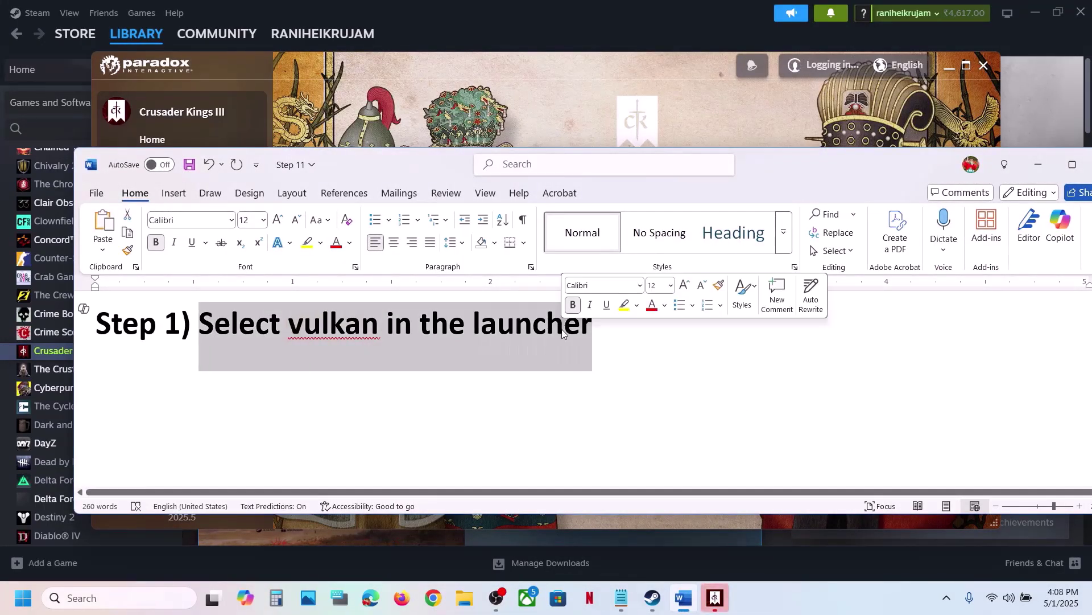
left_click(1037, 163)
left_click(1039, 101)
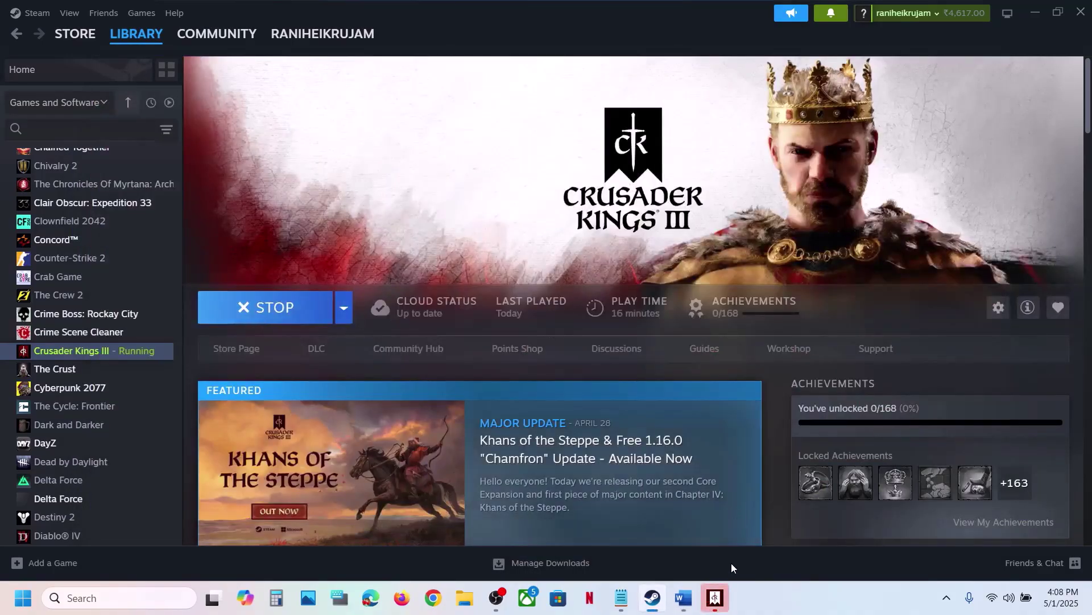
Step: Switch the Crusader Kings III renderer to Vulkan in Paradox Launcher settings and close the launcher
left_click(715, 597)
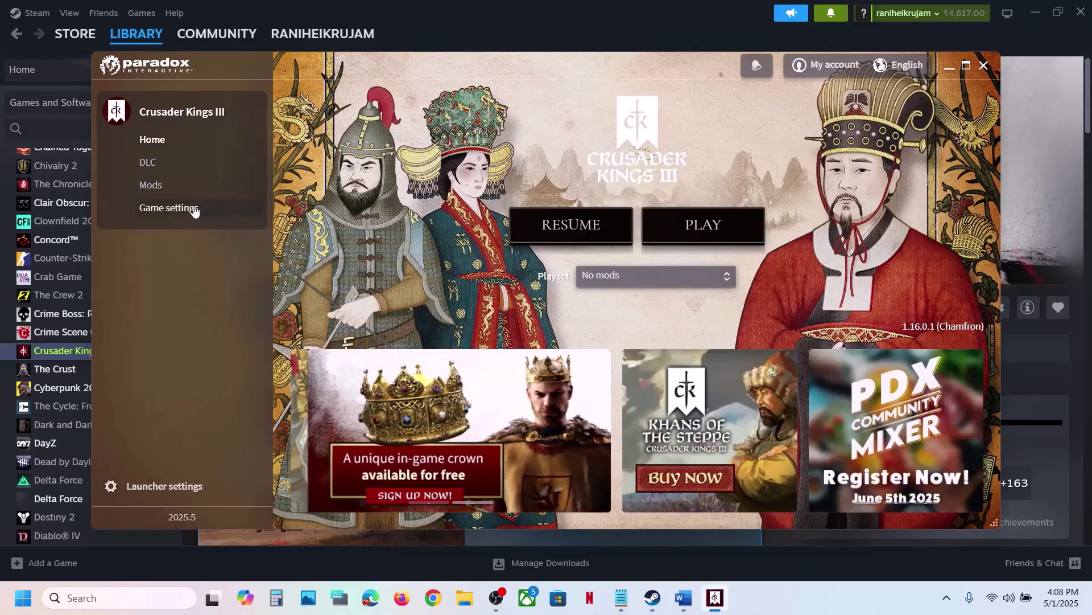
left_click(178, 213)
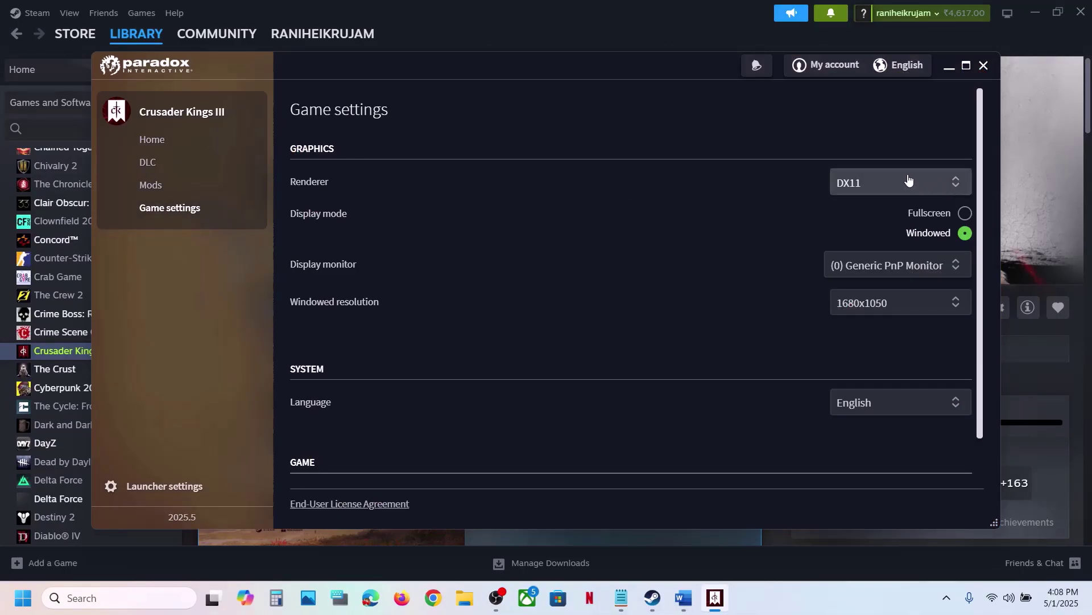
left_click(888, 185)
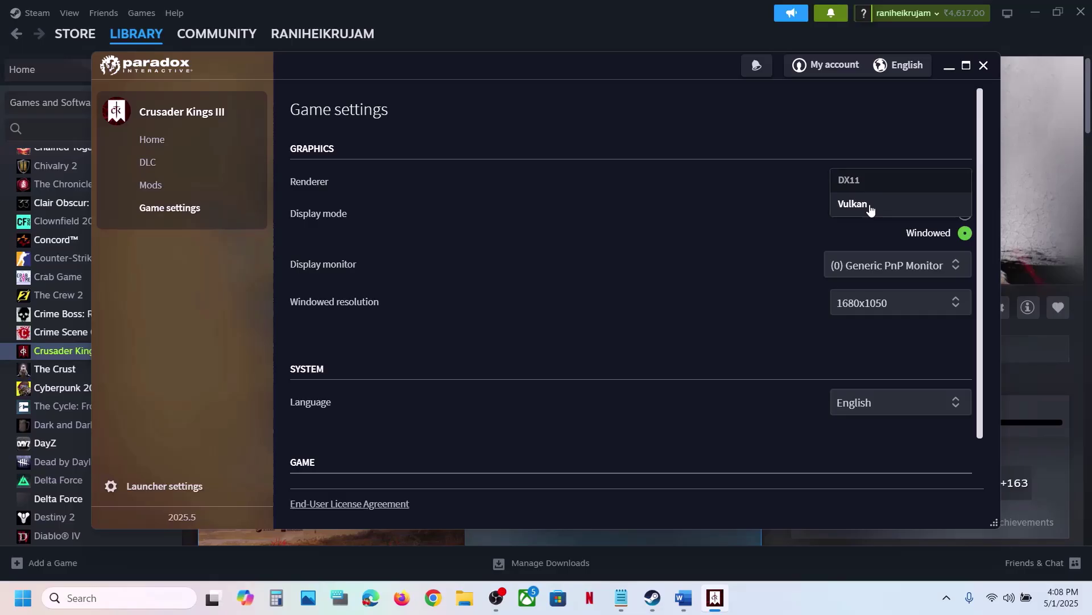
left_click(869, 203)
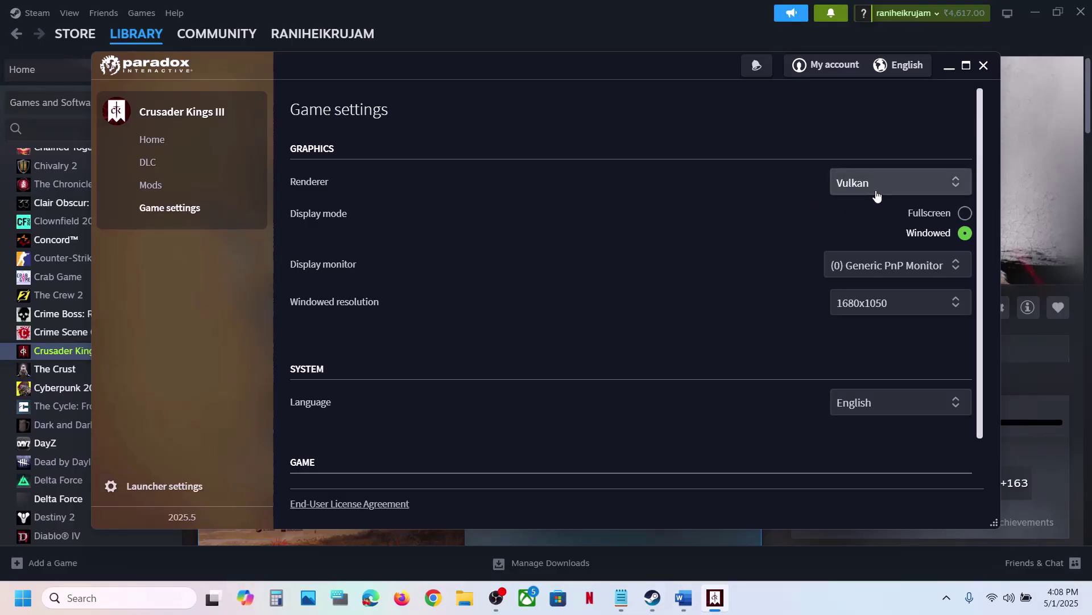
left_click(877, 194)
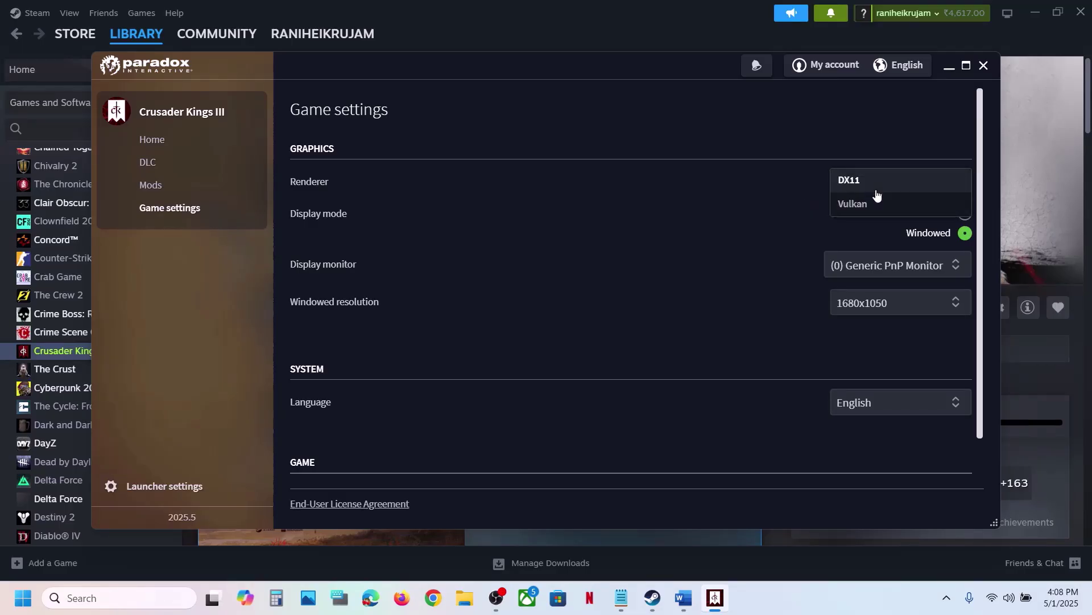
left_click(711, 121)
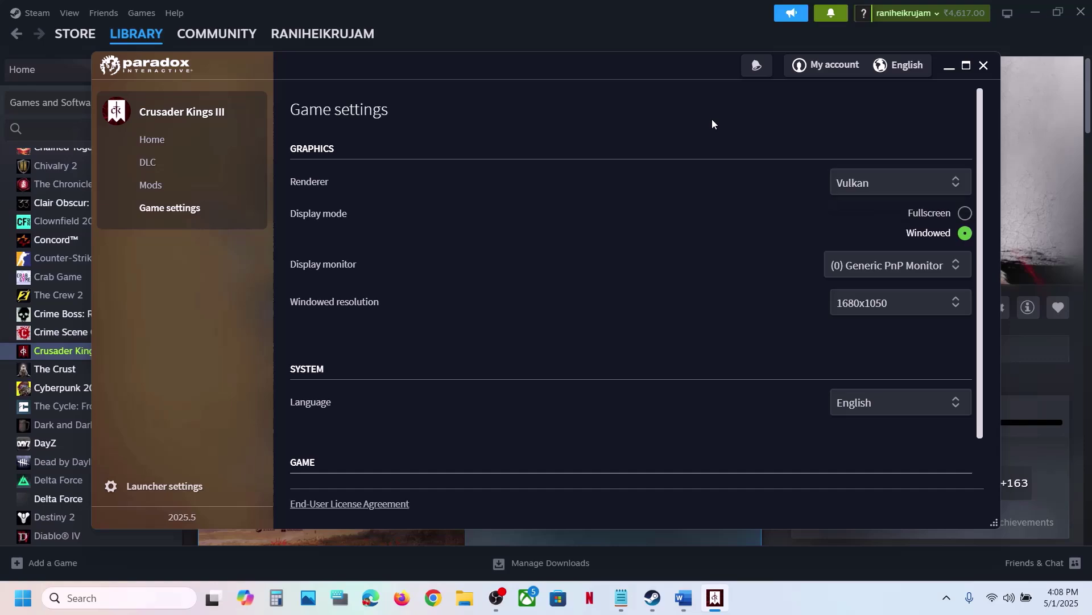
left_click(984, 65)
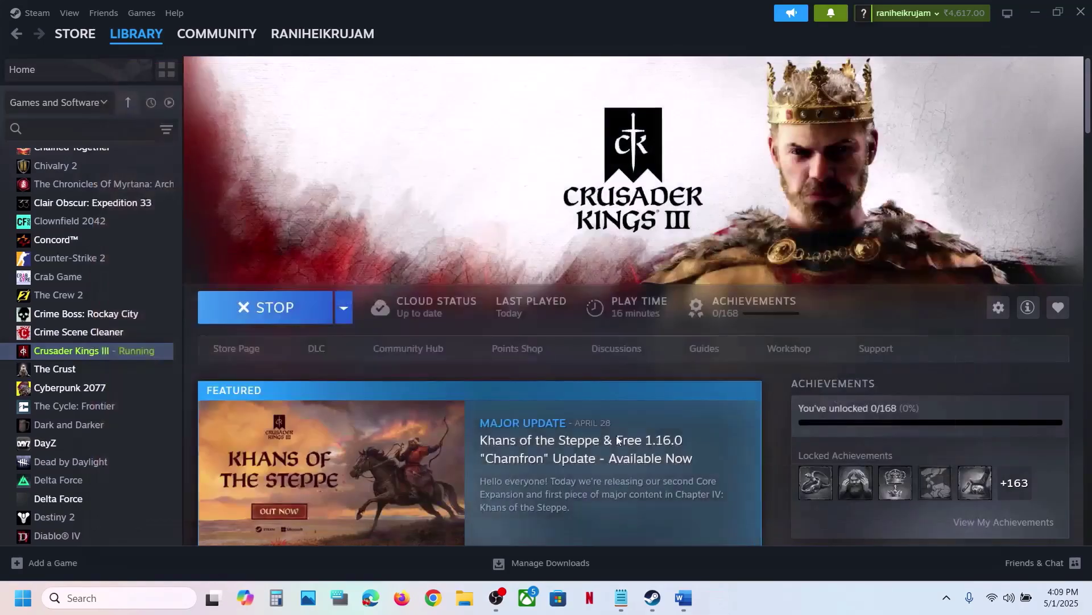
left_click(682, 599)
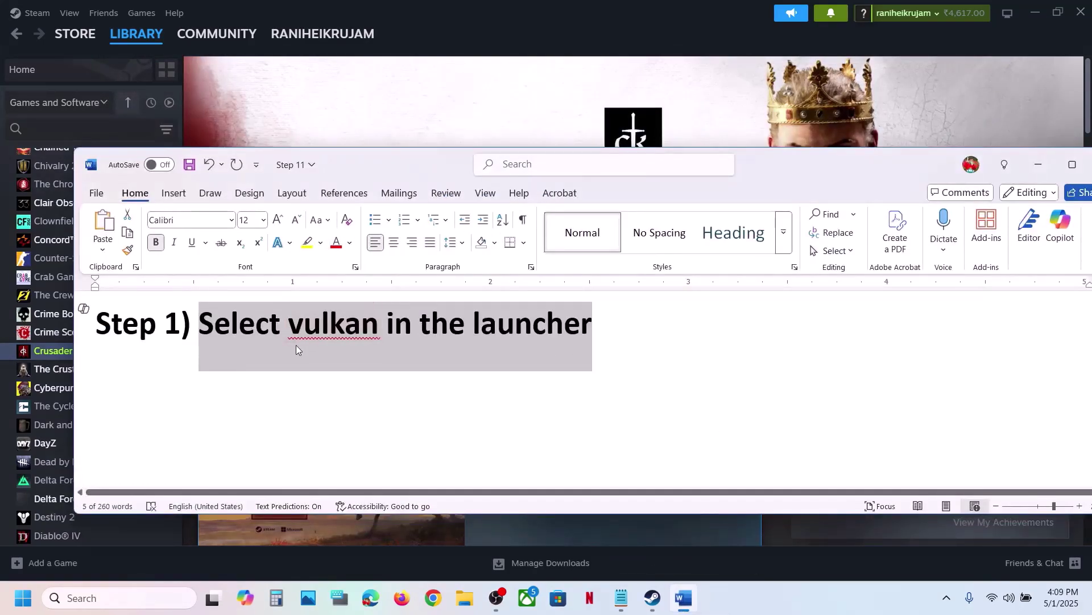
left_click(291, 333)
double_click(333, 324)
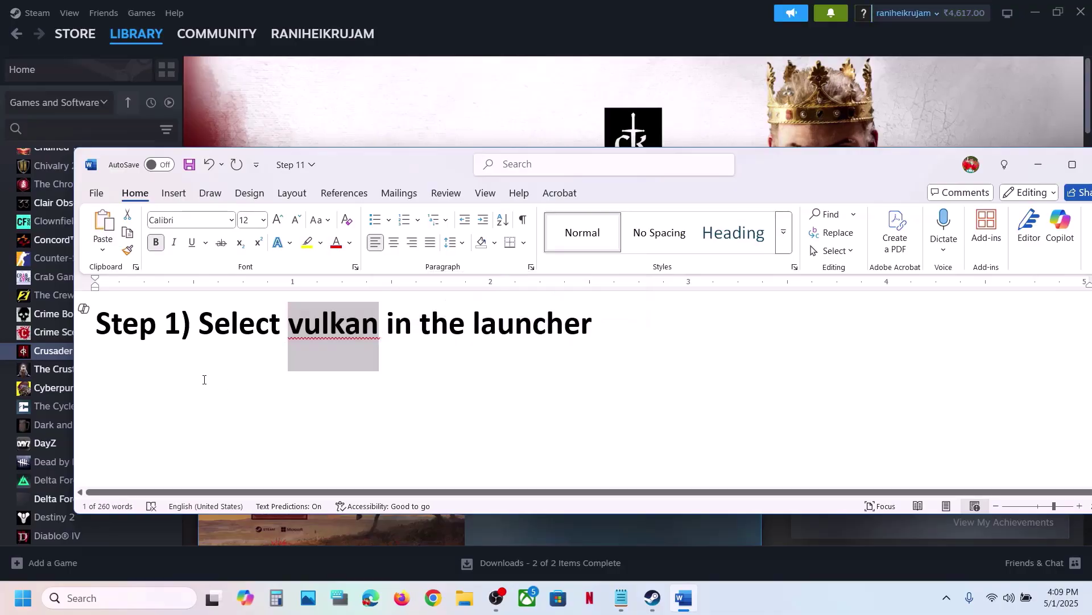
left_click(243, 379)
scroll(348, 410, "down", 5)
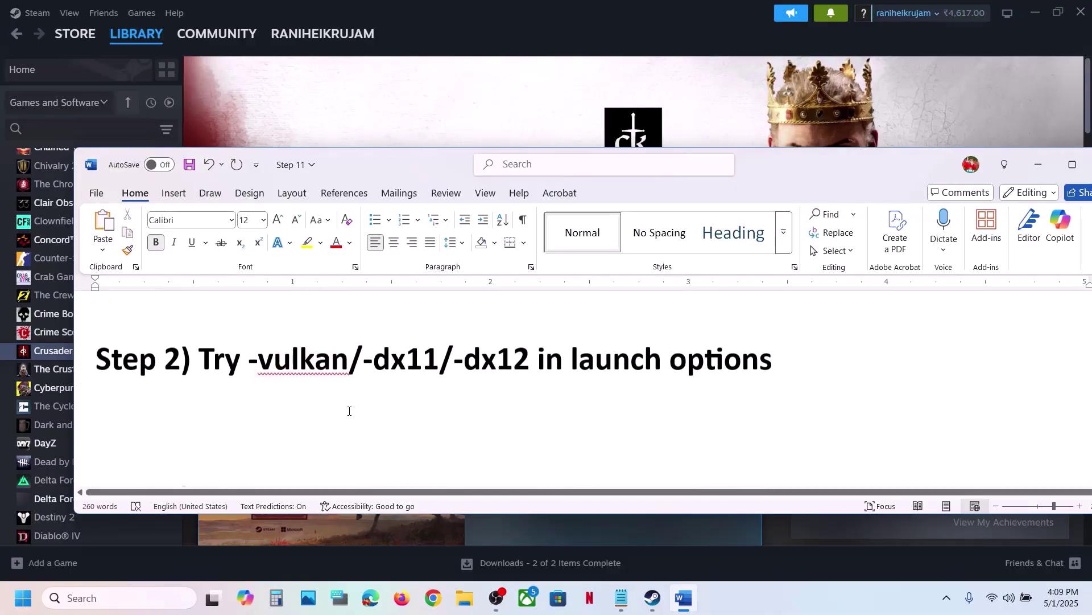
left_click_drag(252, 366, 568, 364)
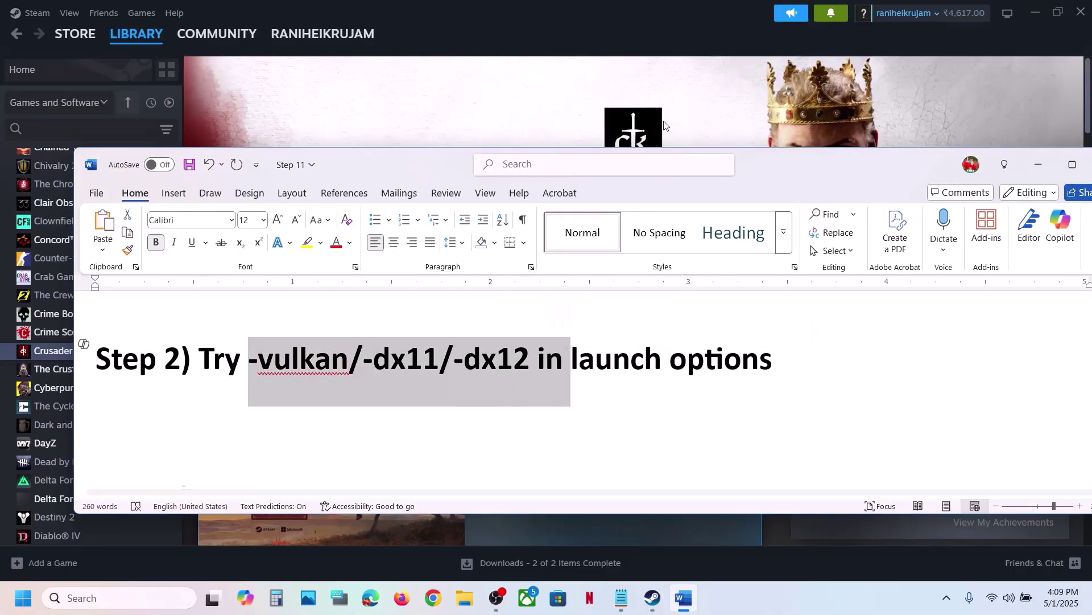
left_click(67, 349)
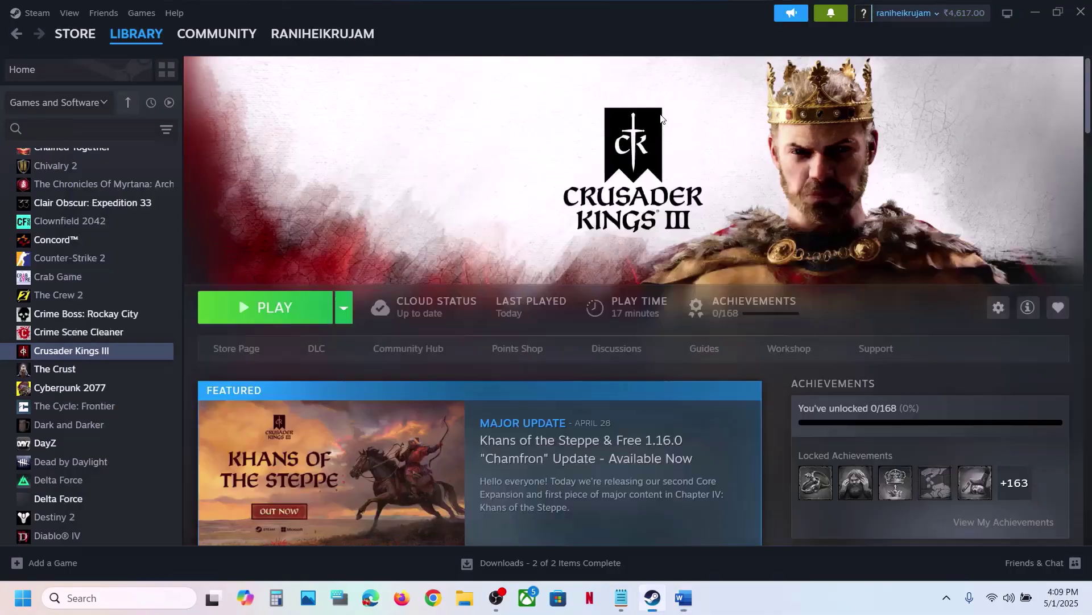
Step: Set Crusader Kings III's Steam launch options to -vulkan
right_click(63, 358)
left_click(103, 462)
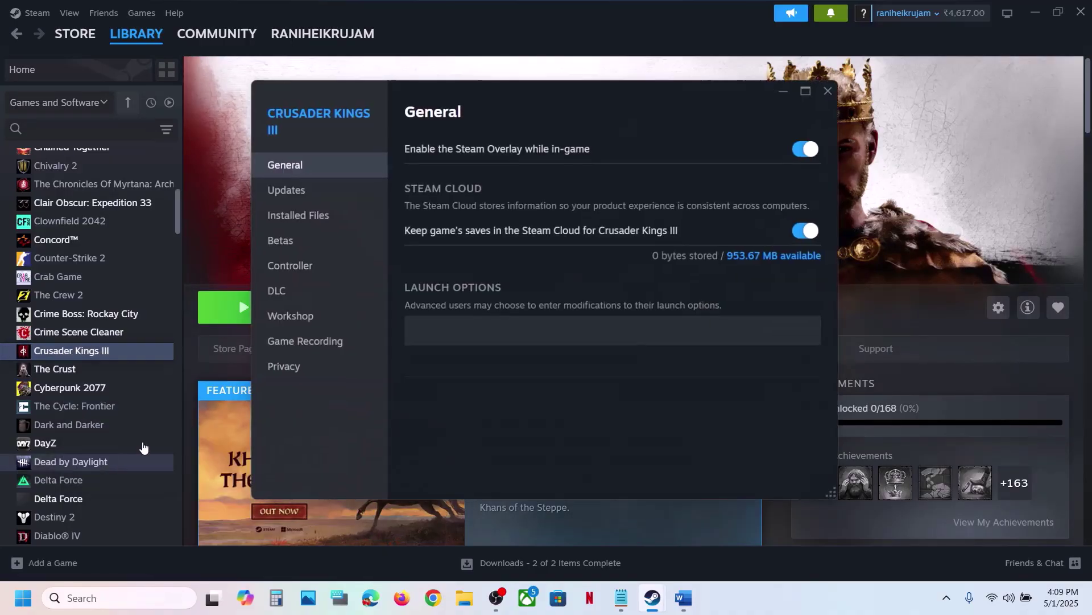
left_click(504, 333)
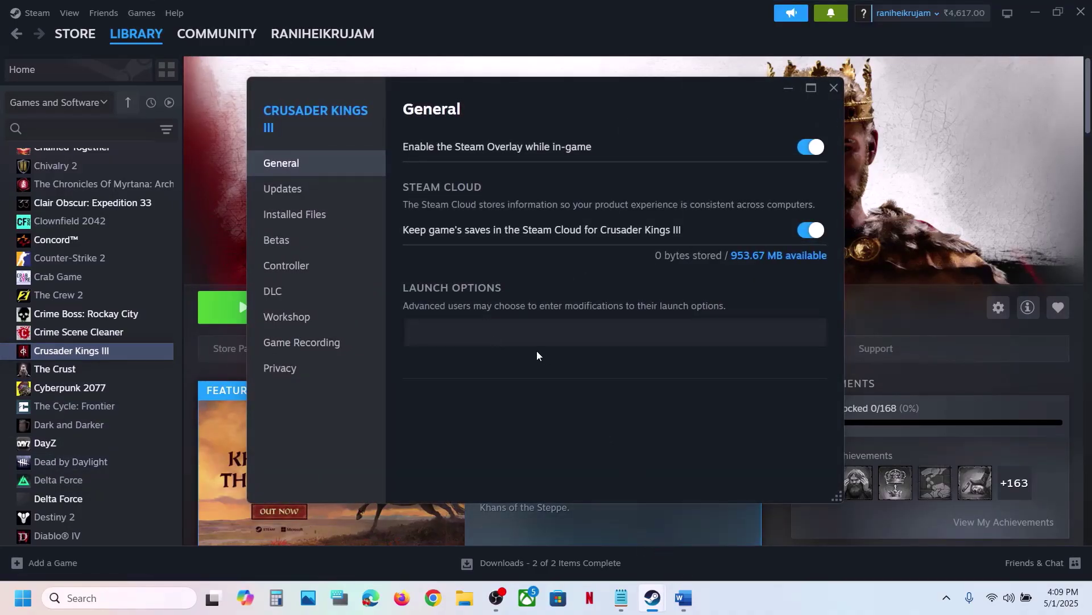
type("-vulkan")
left_click(590, 407)
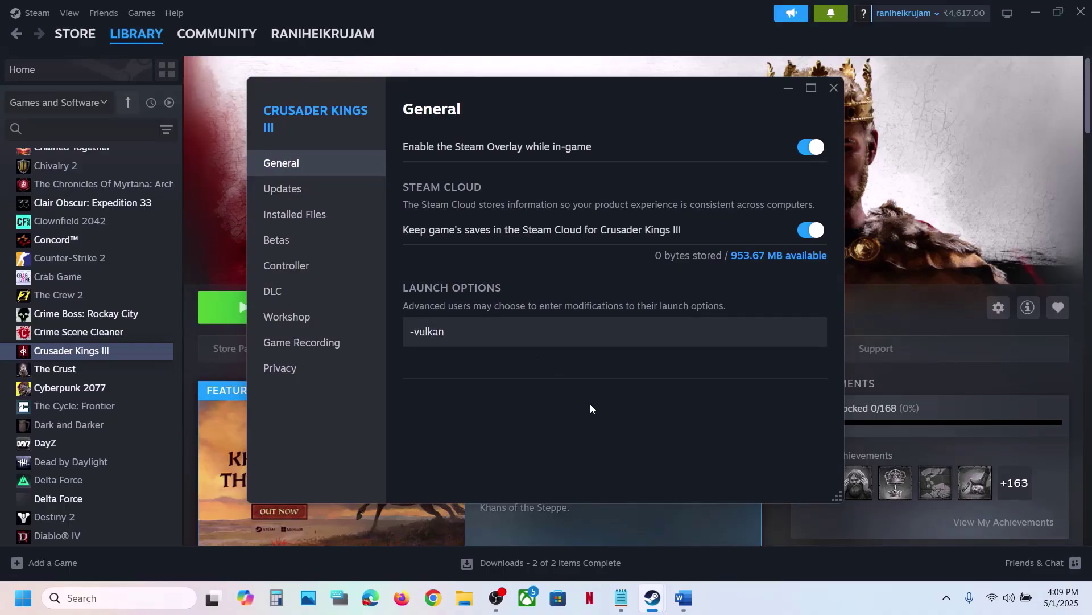
left_click(832, 89)
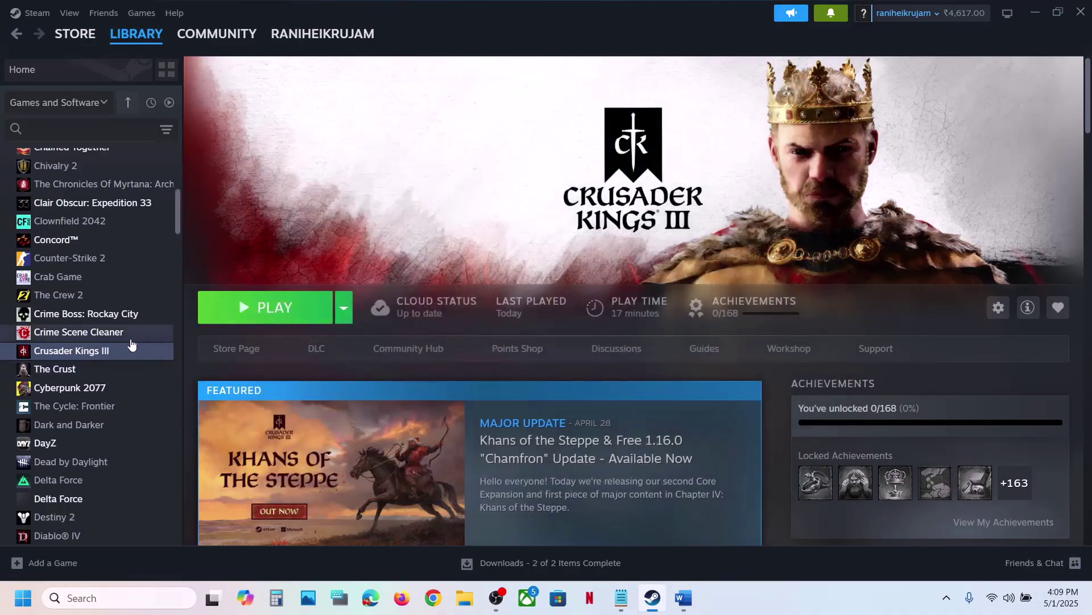
Step: Try -dx11 and then -dx12 as launch options, finally leaving the field empty
right_click(108, 357)
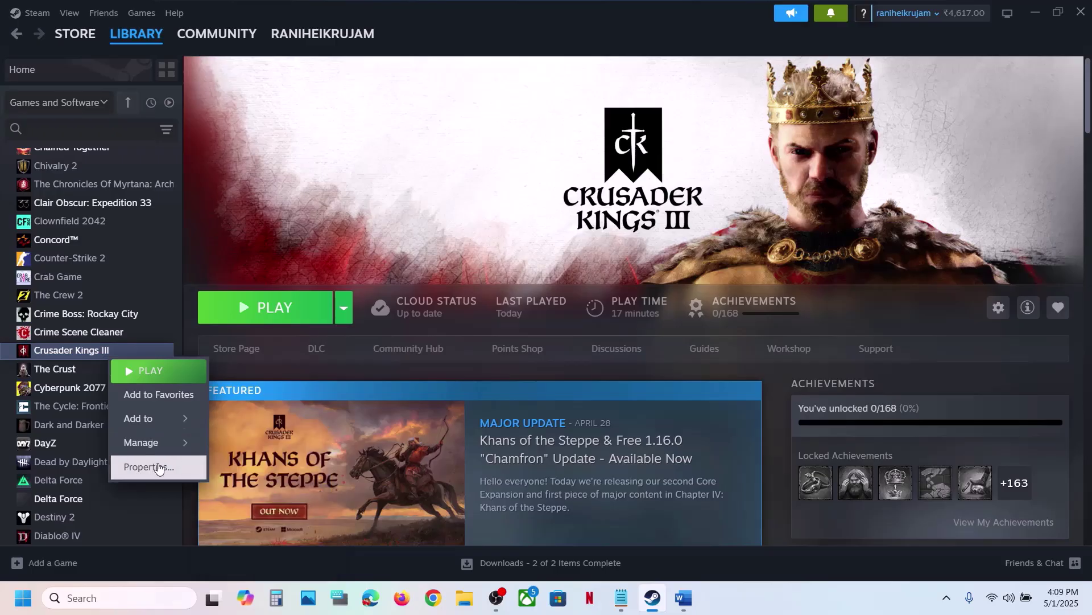
left_click(158, 464)
left_click(495, 334)
key("ctrl+a")
type("-dx")
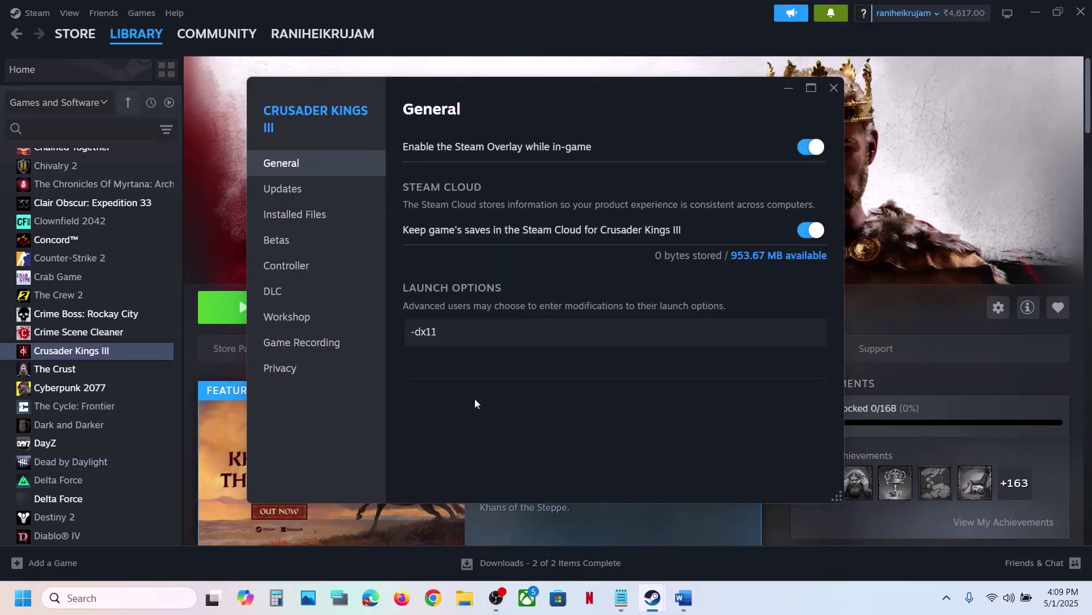
left_click_drag(468, 331, 406, 336)
type("-")
left_click_drag(481, 332, 398, 331)
key("BackSpace")
left_click(833, 88)
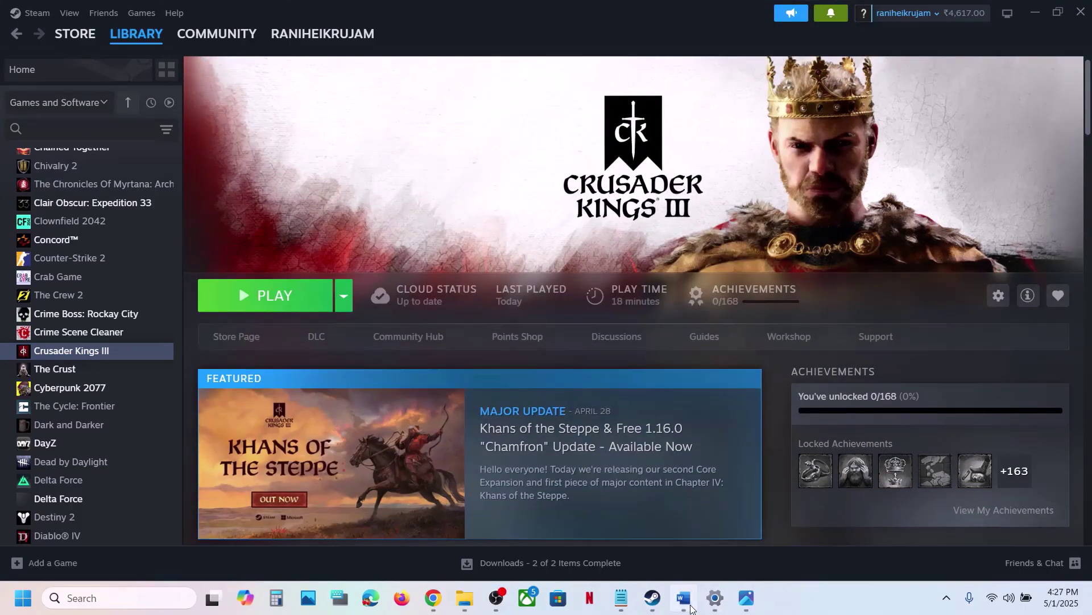
Step: Open Crusader Kings III's local install folder from the Steam library
left_click(684, 597)
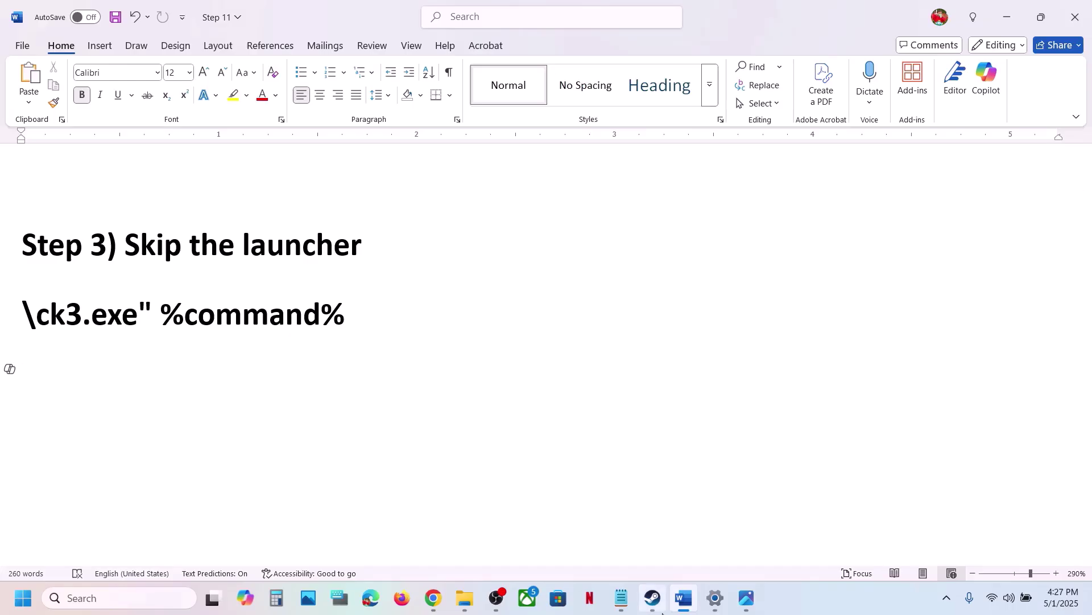
left_click(652, 598)
right_click(58, 353)
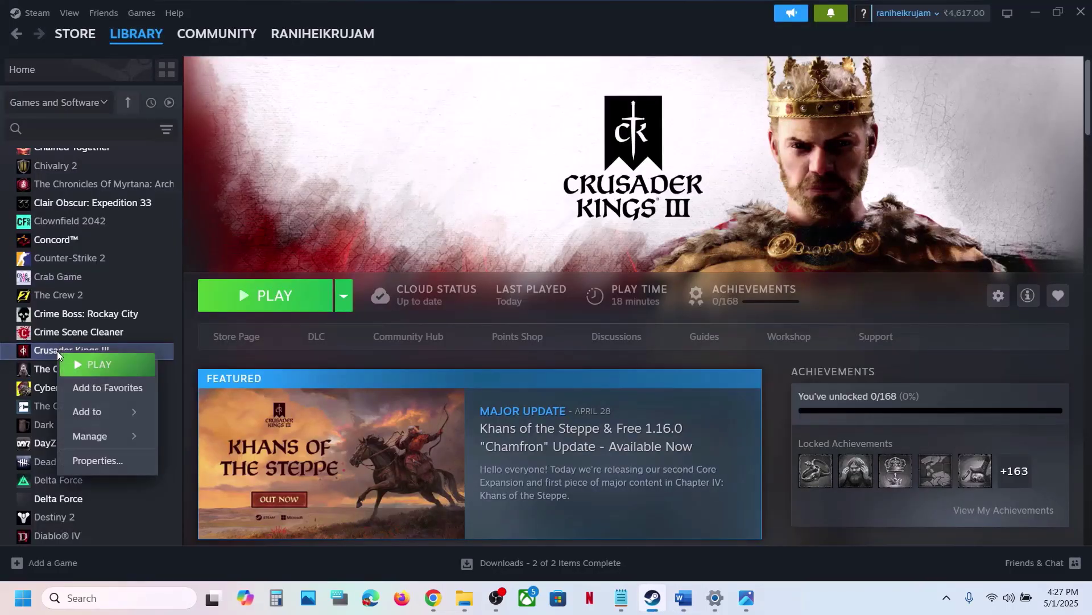
mouse_move(122, 434)
left_click(237, 466)
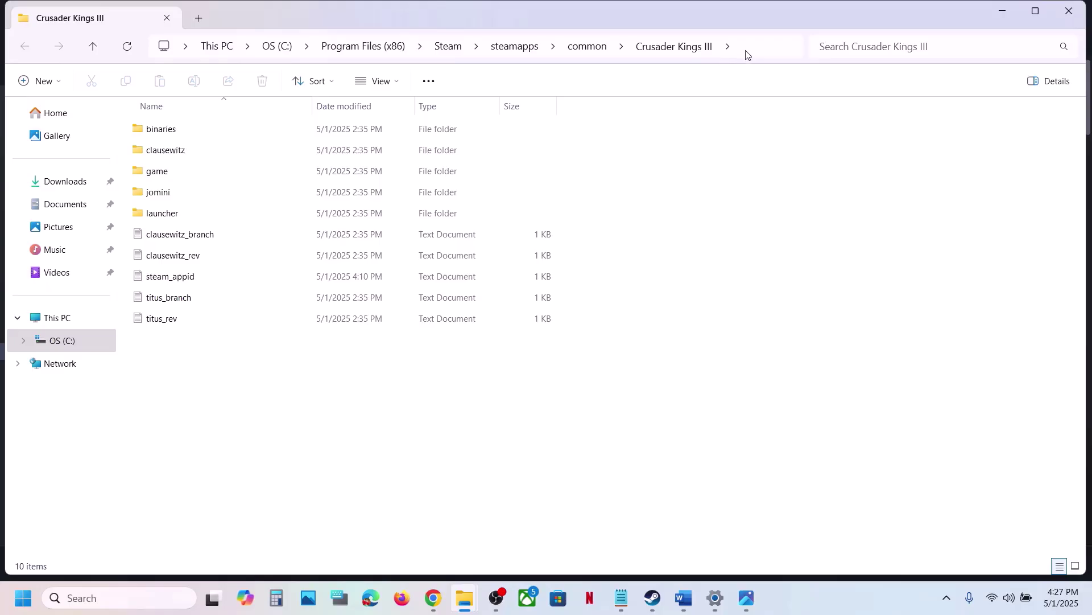
Step: Open the binaries folder and copy its full path from the address bar
double_click(167, 131)
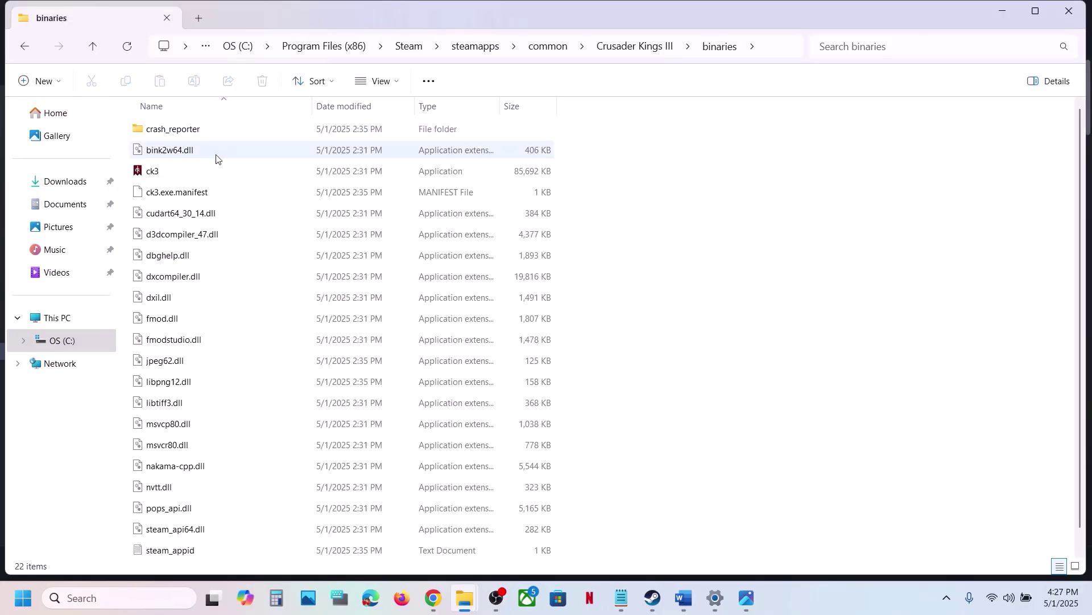
left_click(216, 171)
left_click(767, 44)
key("ctrl+c")
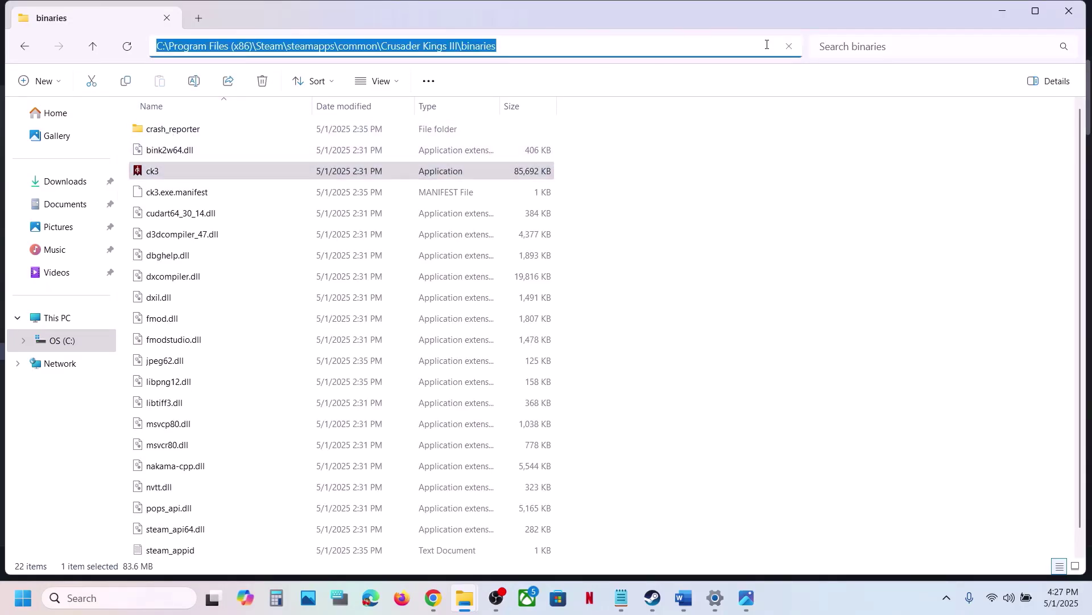
right_click(481, 46)
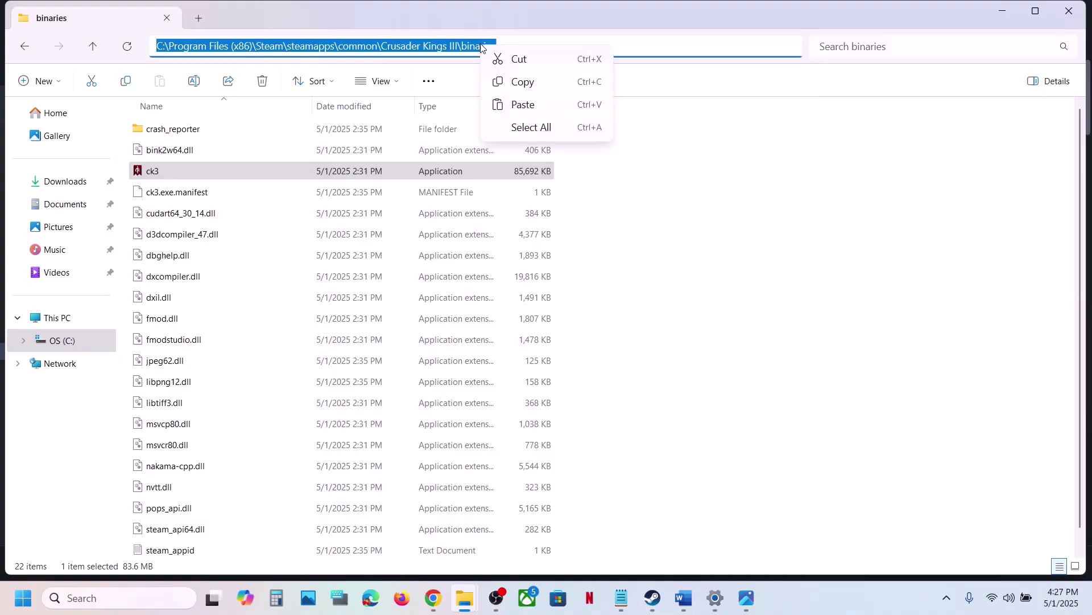
left_click(534, 85)
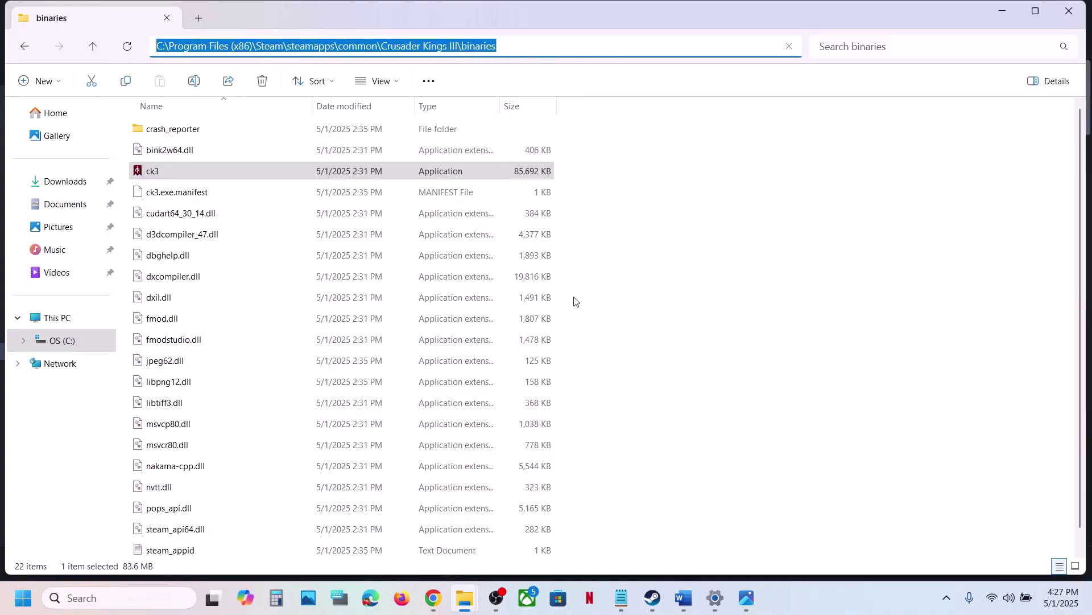
Step: Paste the binaries folder path into the notes and append \ck3.exe" %command%
left_click(683, 597)
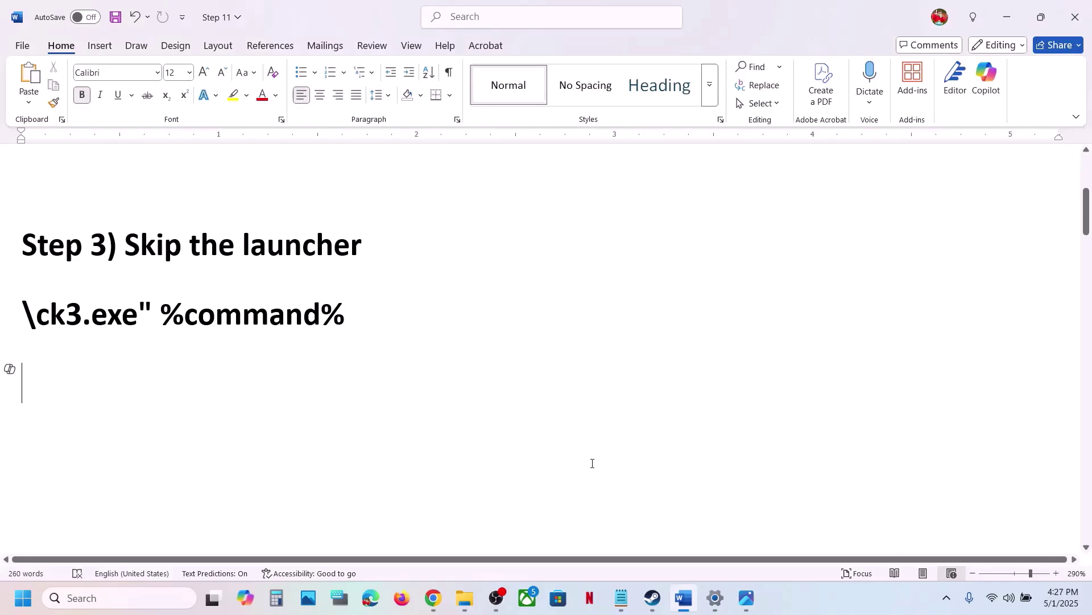
left_click(350, 405)
key("ctrl+v")
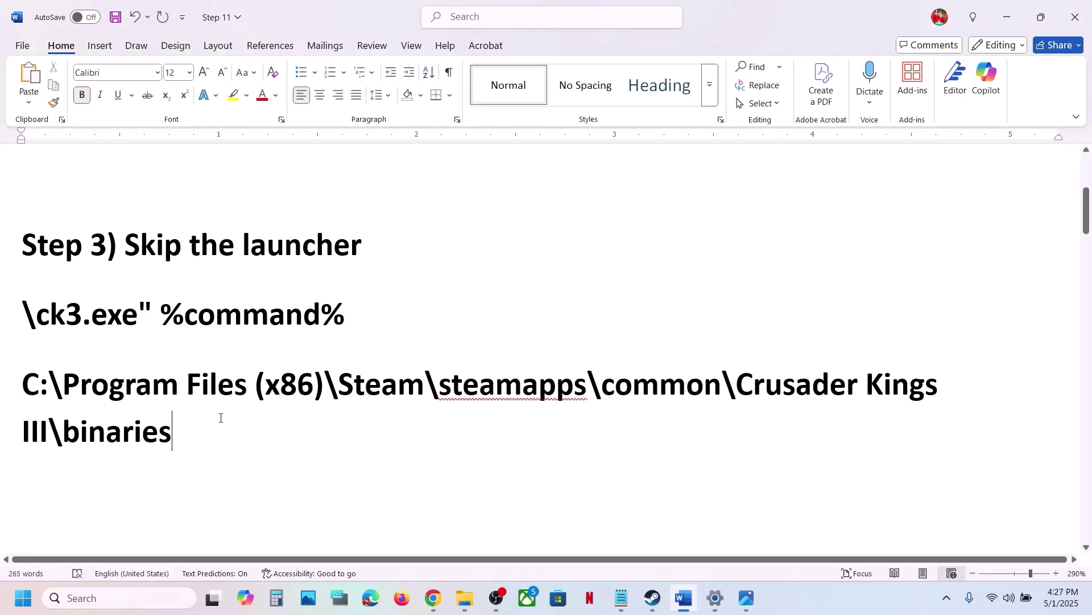
left_click_drag(358, 312, 21, 319)
key("ctrl+c")
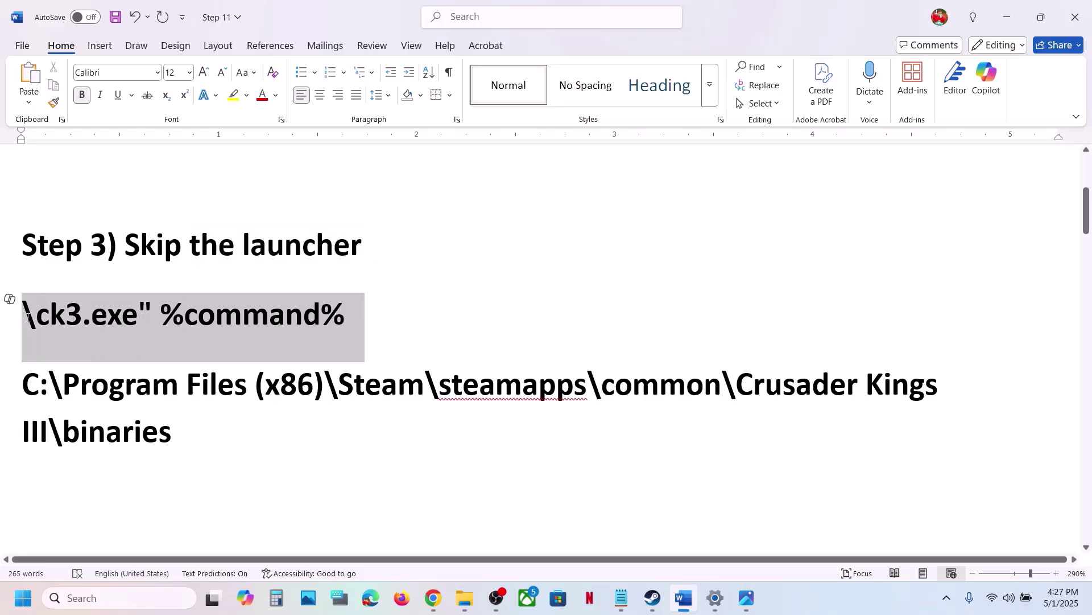
left_click(194, 428)
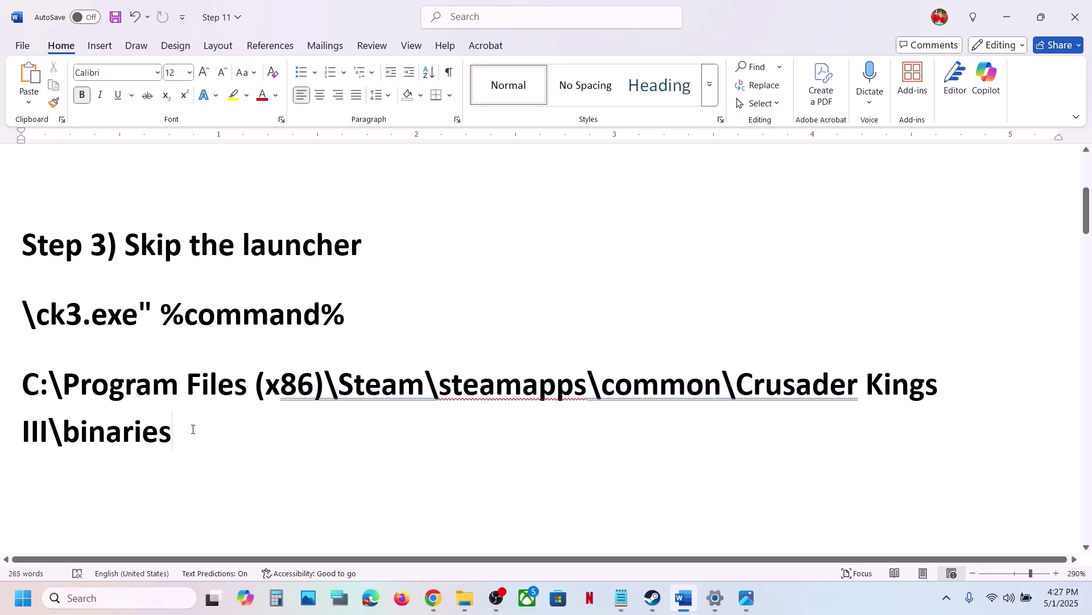
key("ctrl+v")
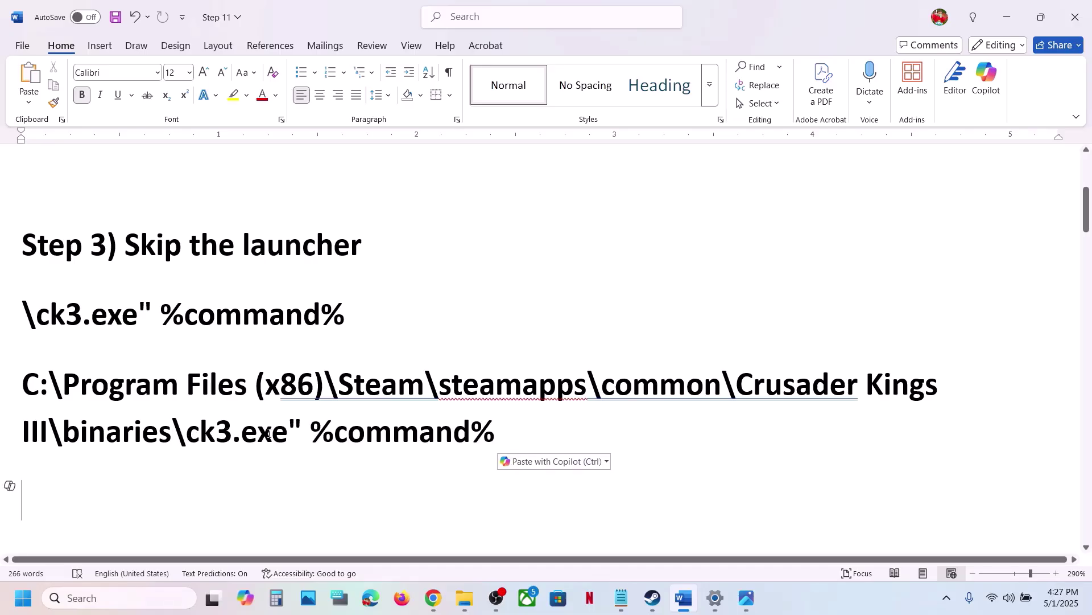
Step: Copy the closing quote mark and insert it before C: so the path is quoted
left_click_drag(305, 430, 286, 431)
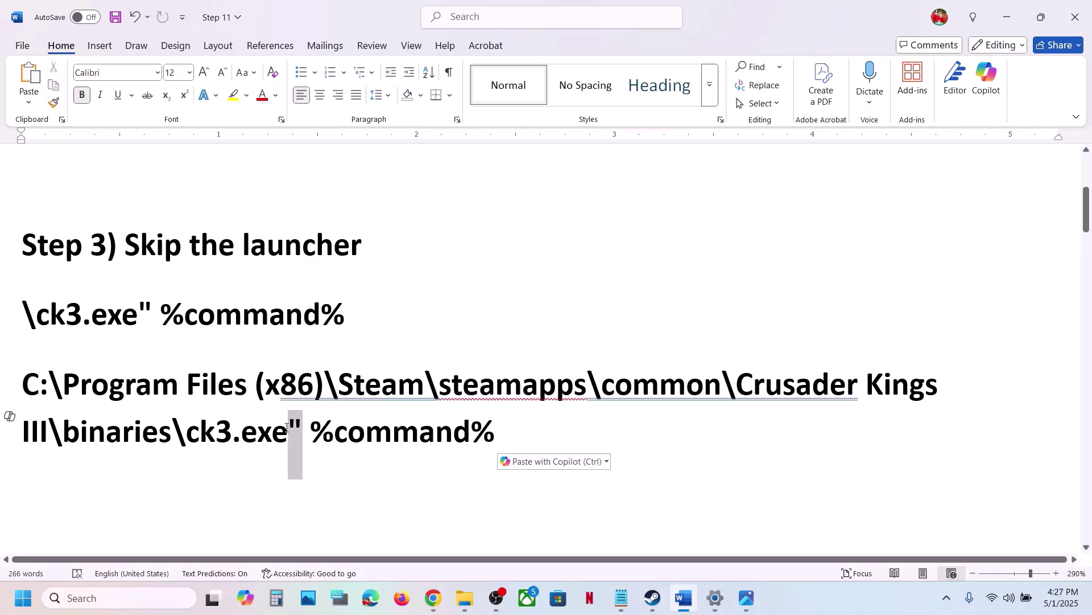
left_click(310, 431)
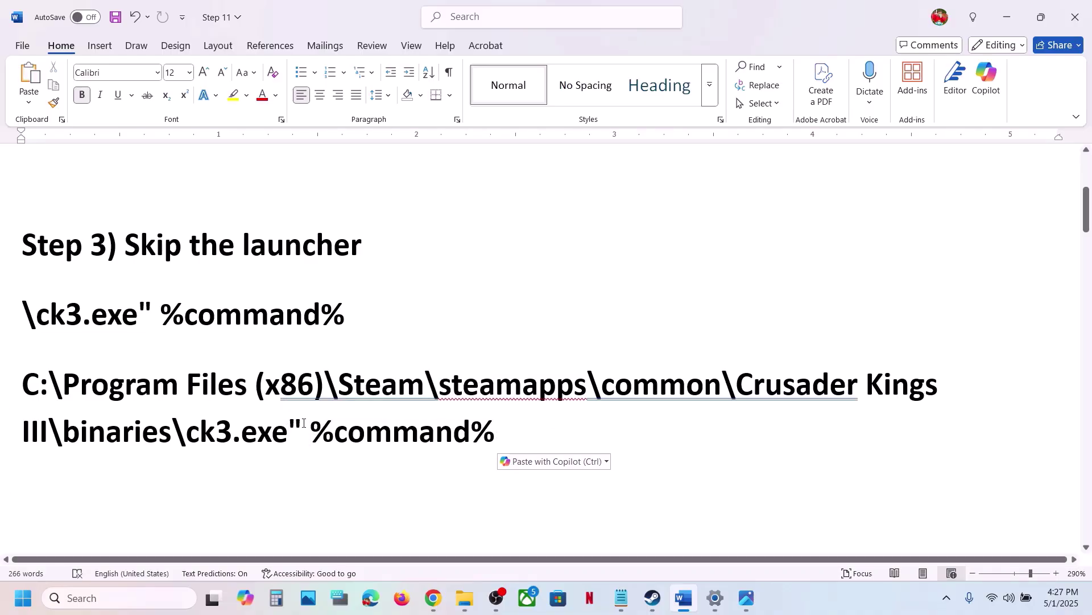
left_click_drag(301, 422, 291, 422)
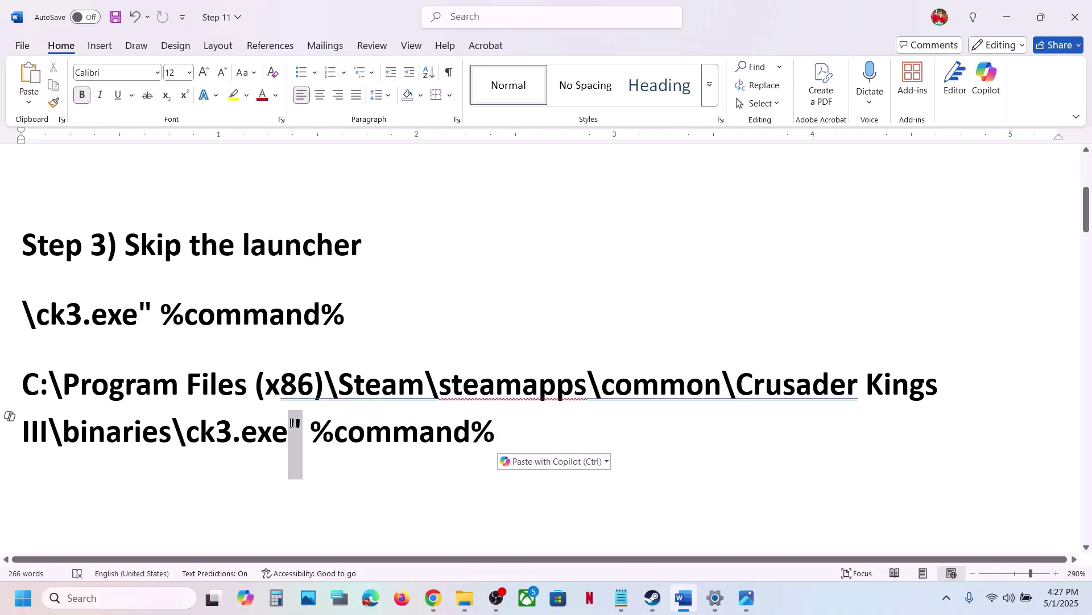
right_click(308, 424)
left_click(333, 202)
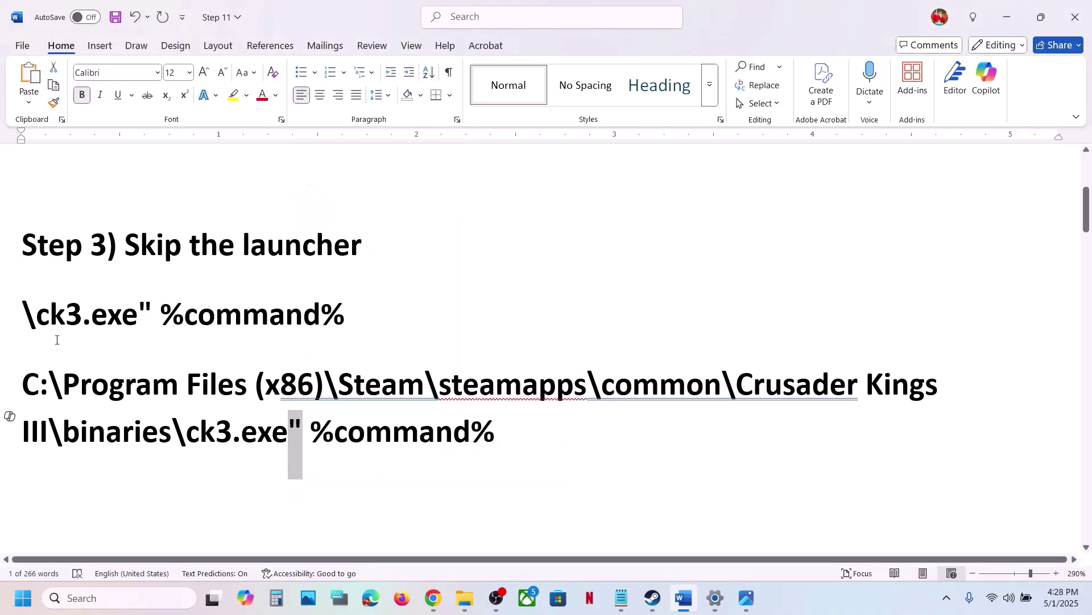
left_click(25, 382)
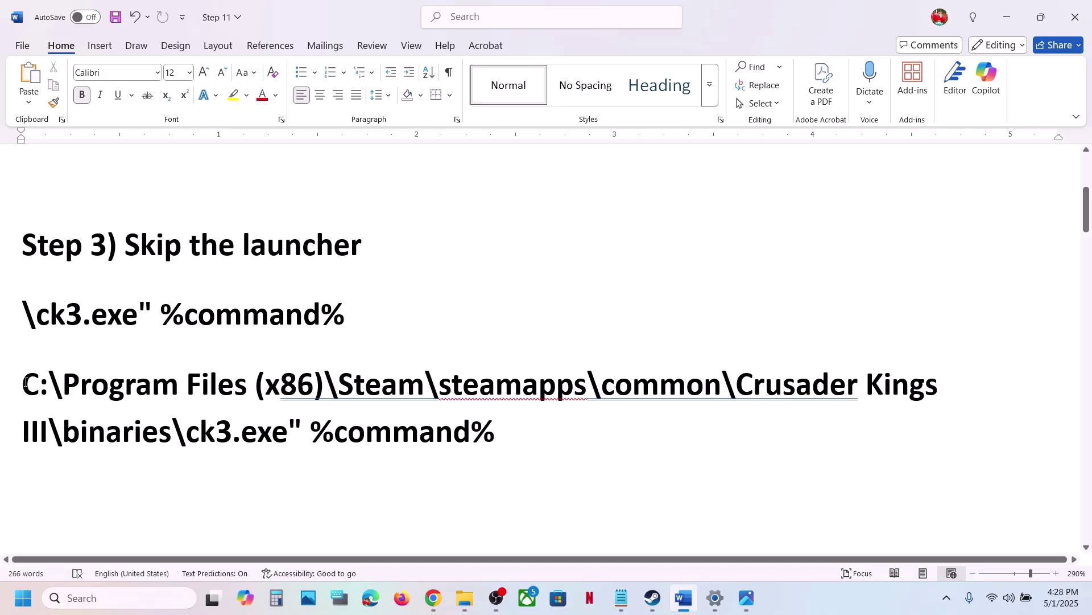
right_click(25, 382)
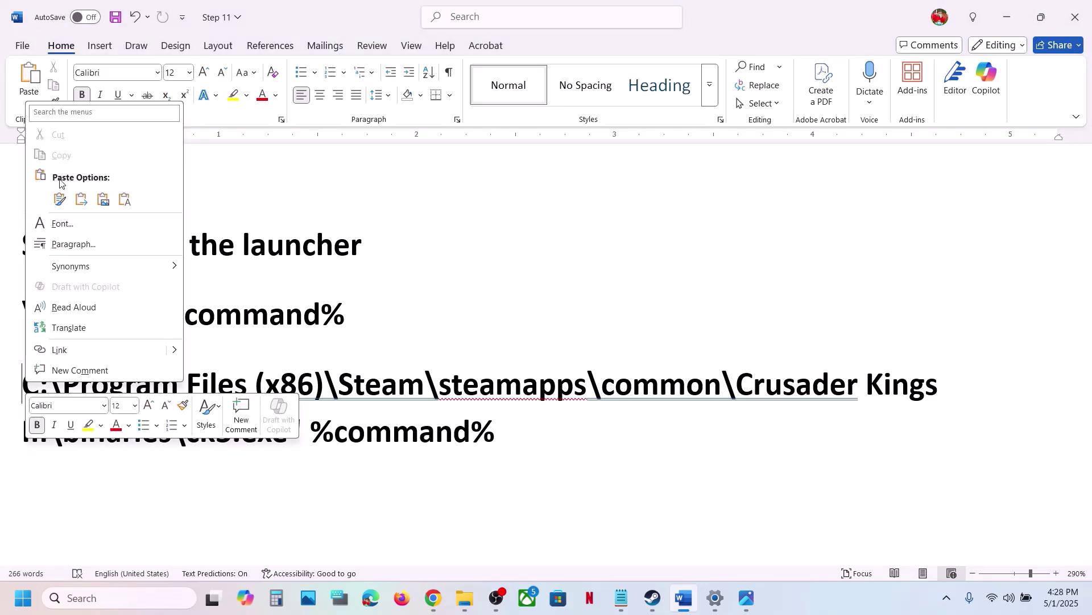
left_click(58, 199)
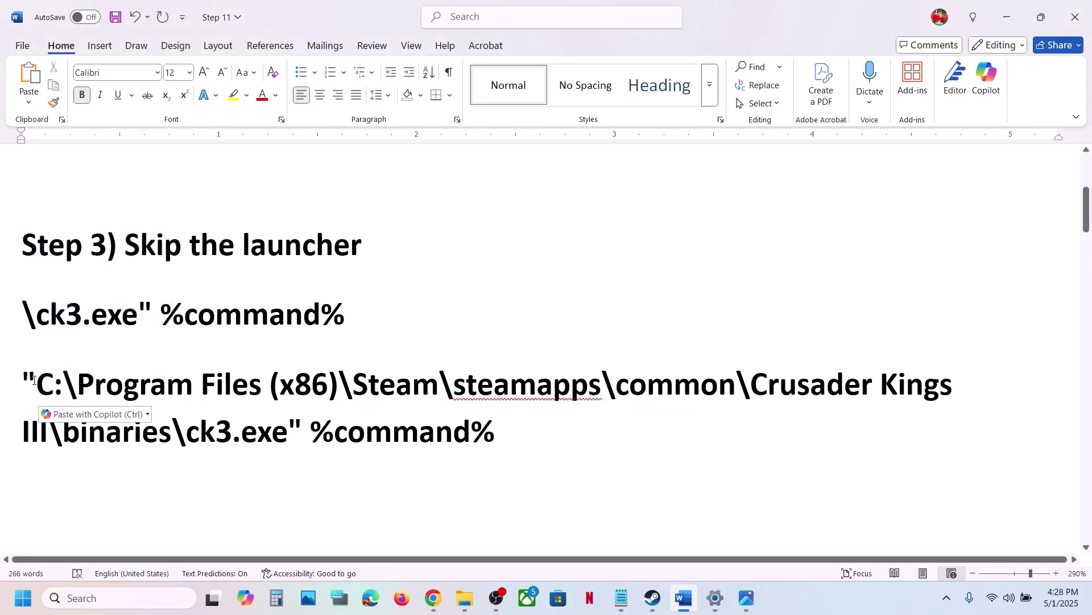
left_click_drag(35, 378, 23, 378)
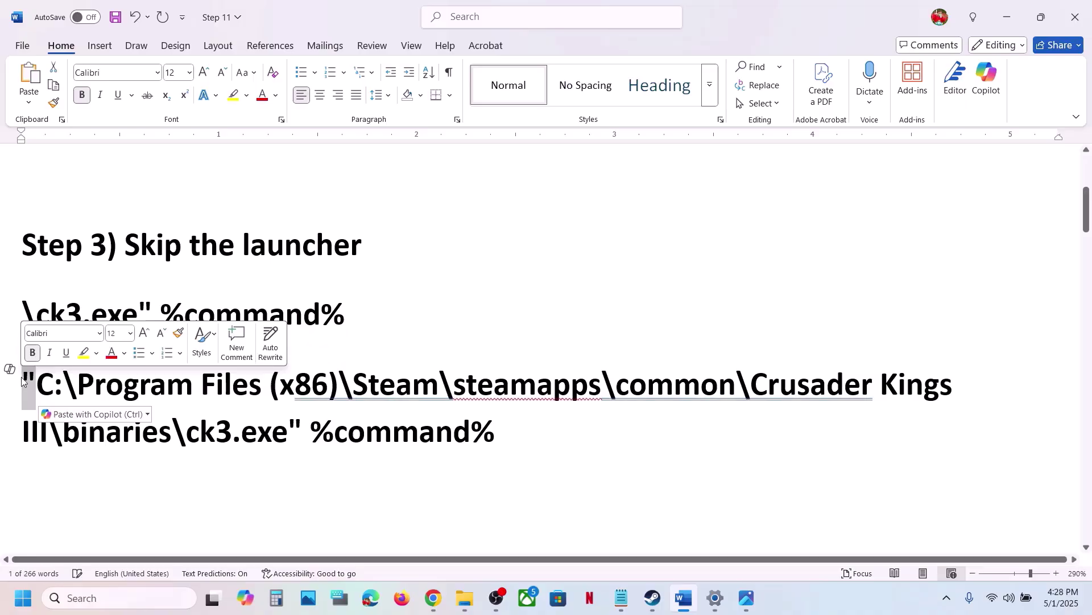
left_click_drag(301, 425, 292, 424)
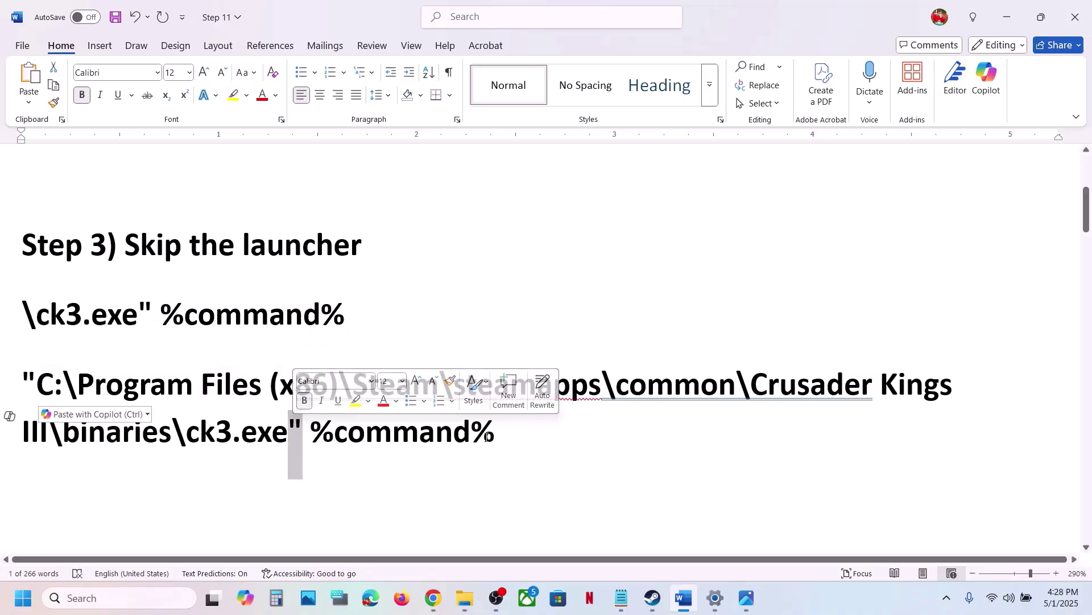
Step: Copy the complete quoted ck3.exe path with %command%
left_click(519, 433)
left_click_drag(519, 434, 20, 388)
left_click(119, 414)
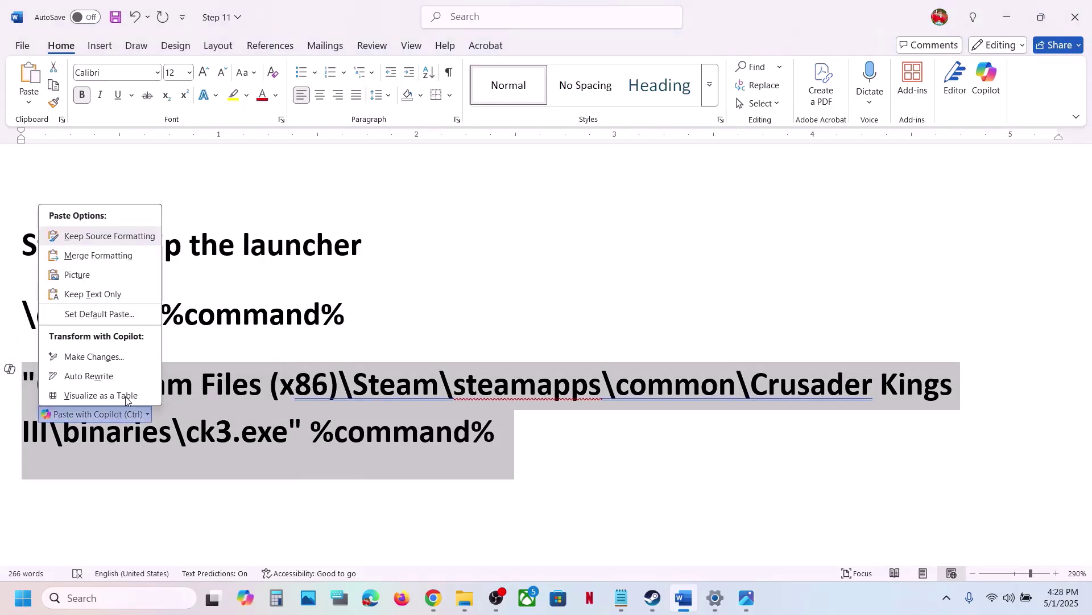
right_click(244, 405)
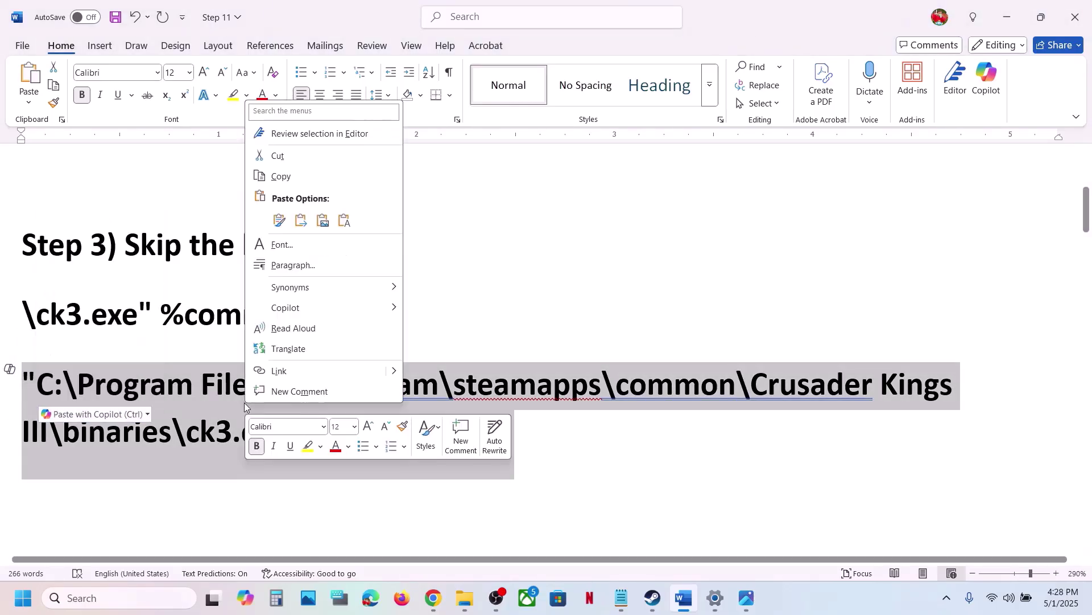
left_click(281, 176)
left_click(653, 598)
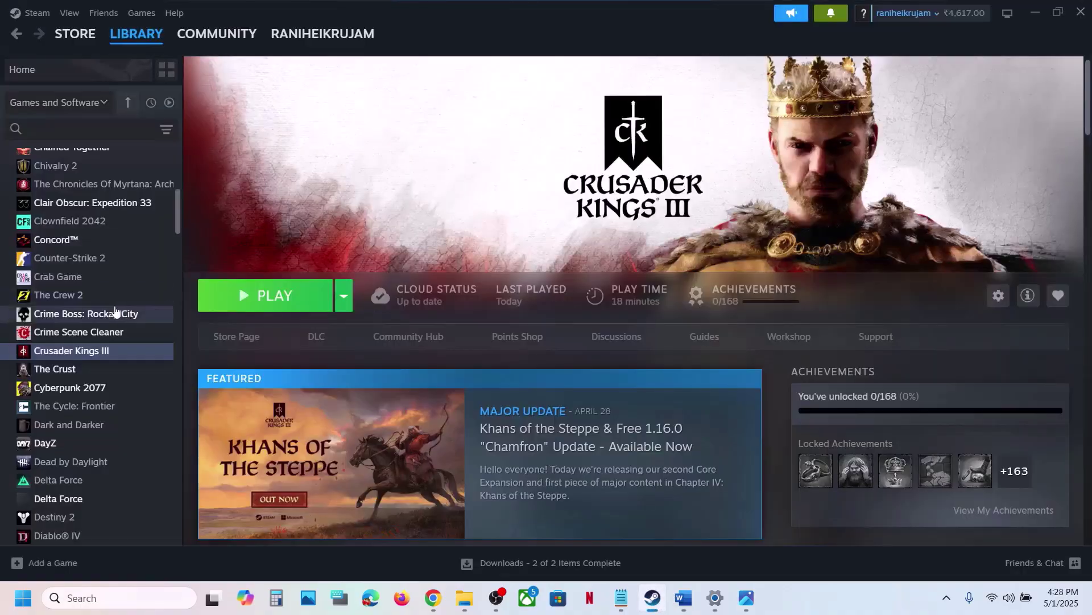
Step: Paste the quoted ck3.exe path with %command% into Crusader Kings III's launch options
right_click(97, 355)
left_click(149, 466)
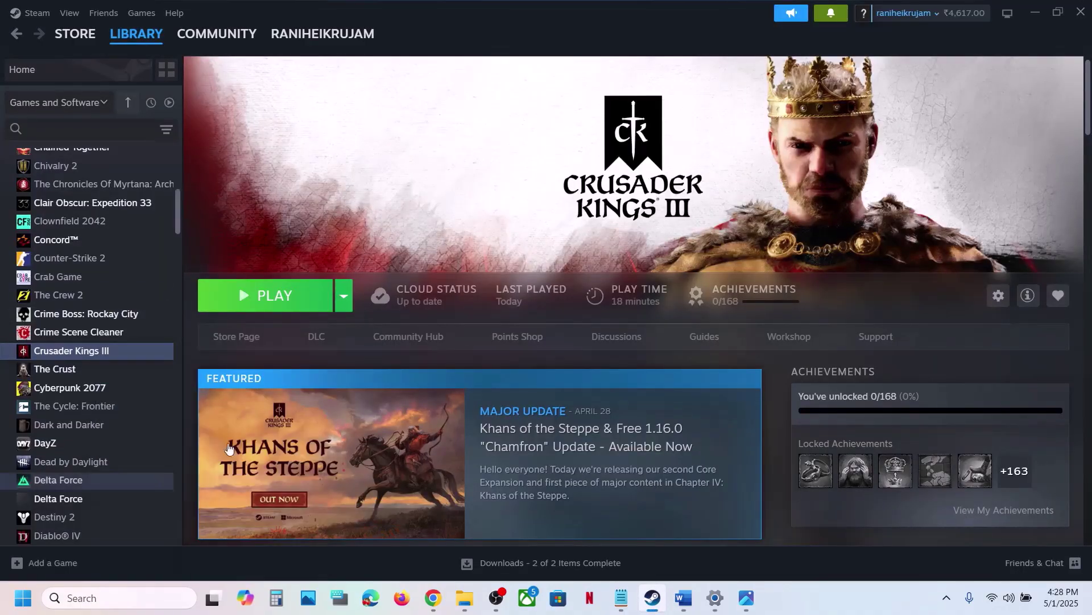
left_click(446, 337)
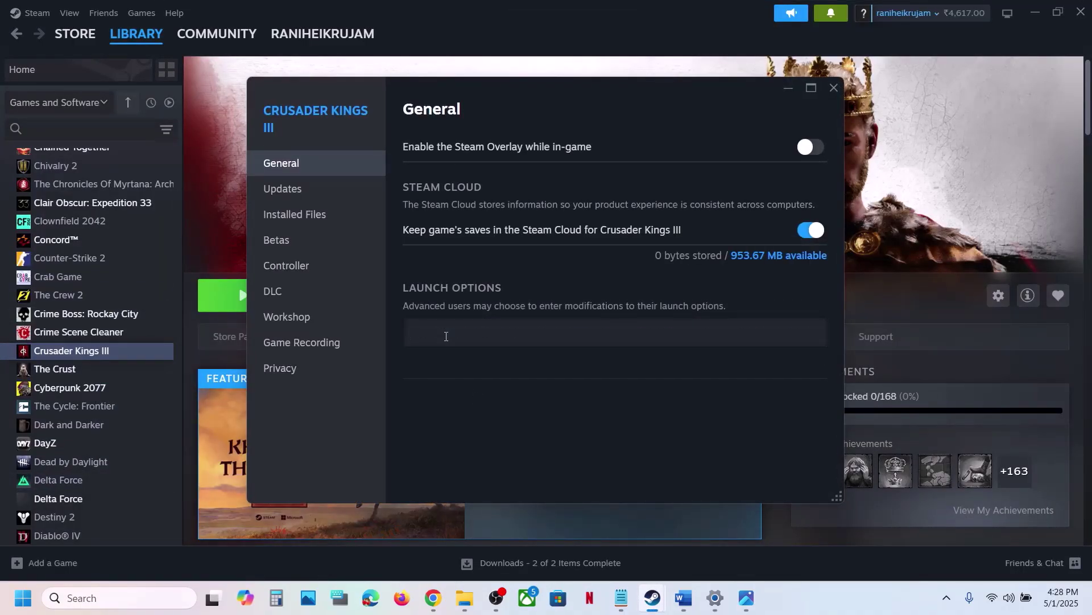
key("ctrl+v")
left_click(527, 401)
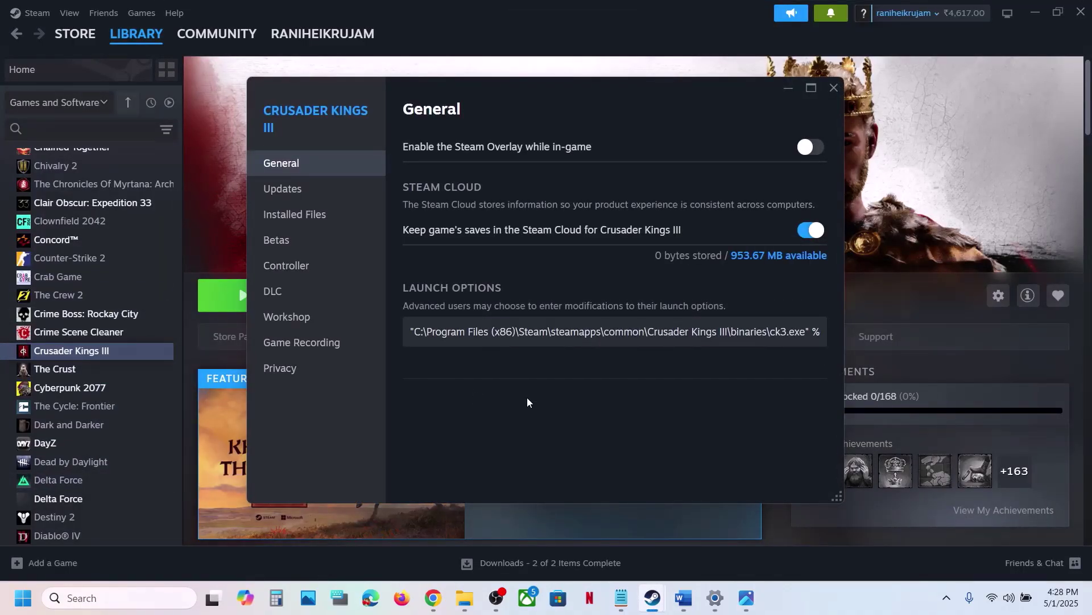
left_click(835, 88)
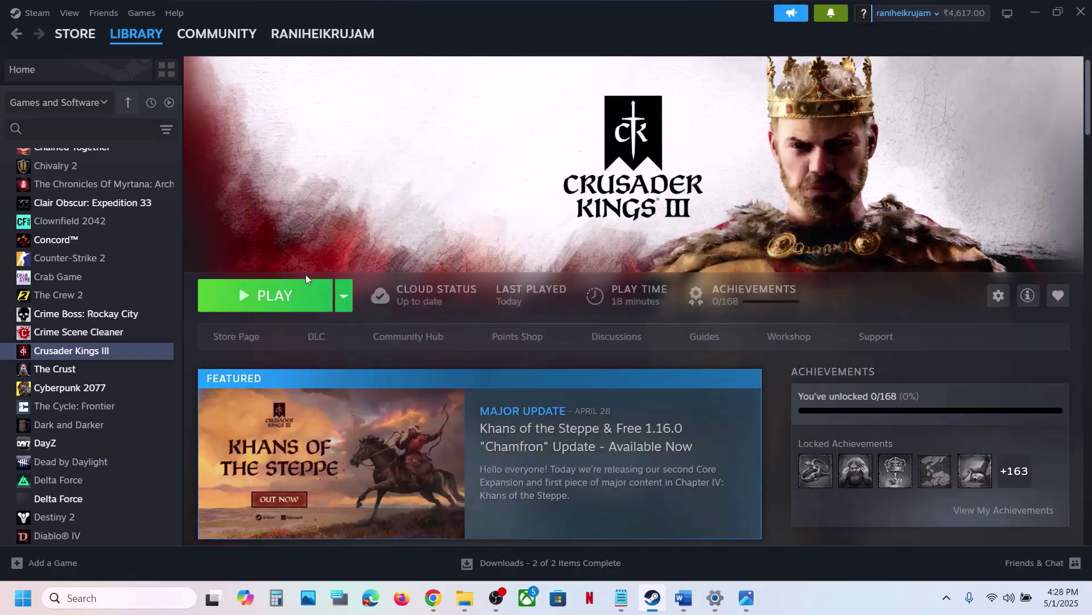
Step: Test-launch Crusader Kings III, then stop the game and confirm exiting
left_click(286, 305)
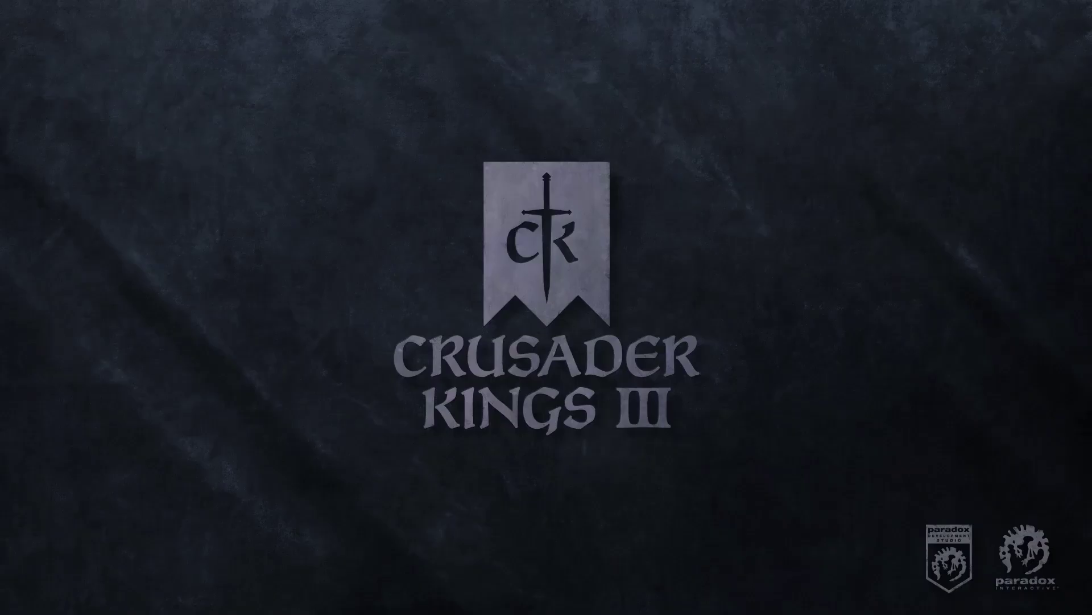
key("alt+Tab")
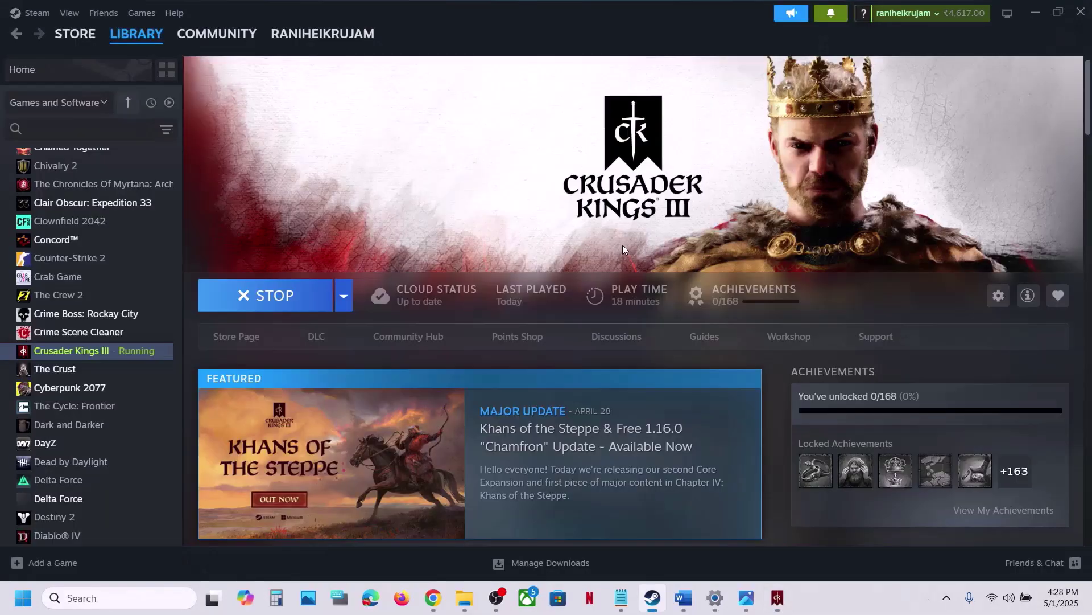
left_click(265, 295)
left_click(507, 325)
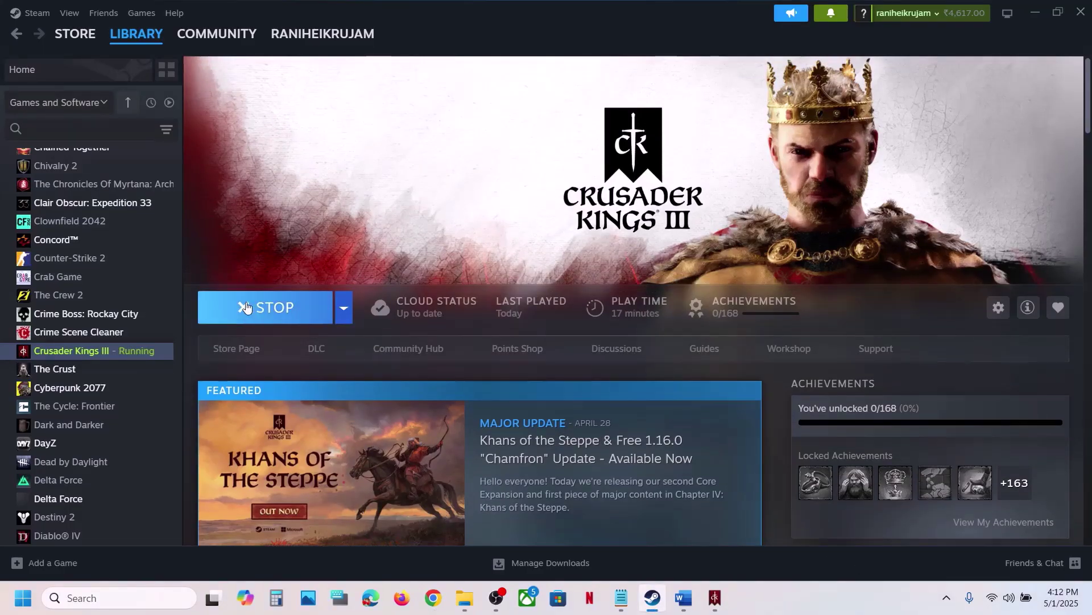
left_click(265, 307)
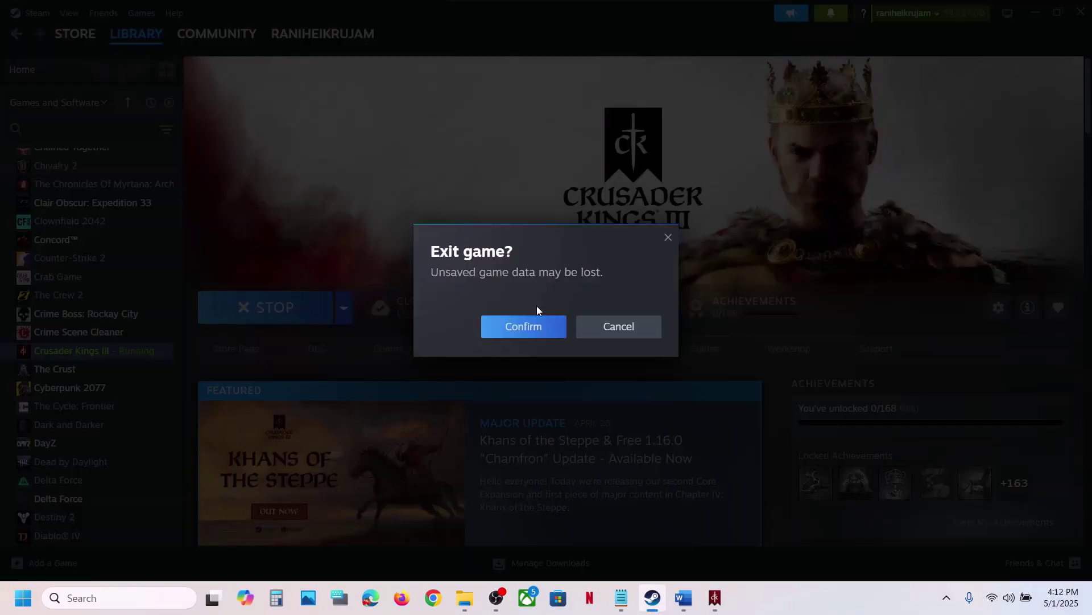
left_click(520, 325)
Step: Scroll the notes to Step 4 and highlight its antivirus and Windows Security & firewall instruction
left_click(683, 597)
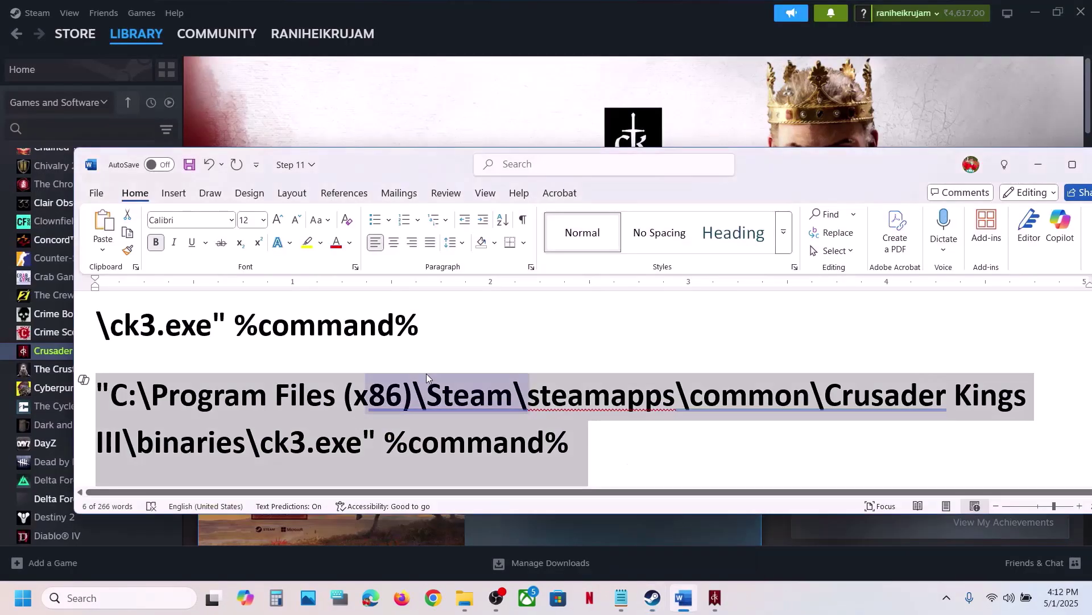
scroll(427, 377, "down", 5)
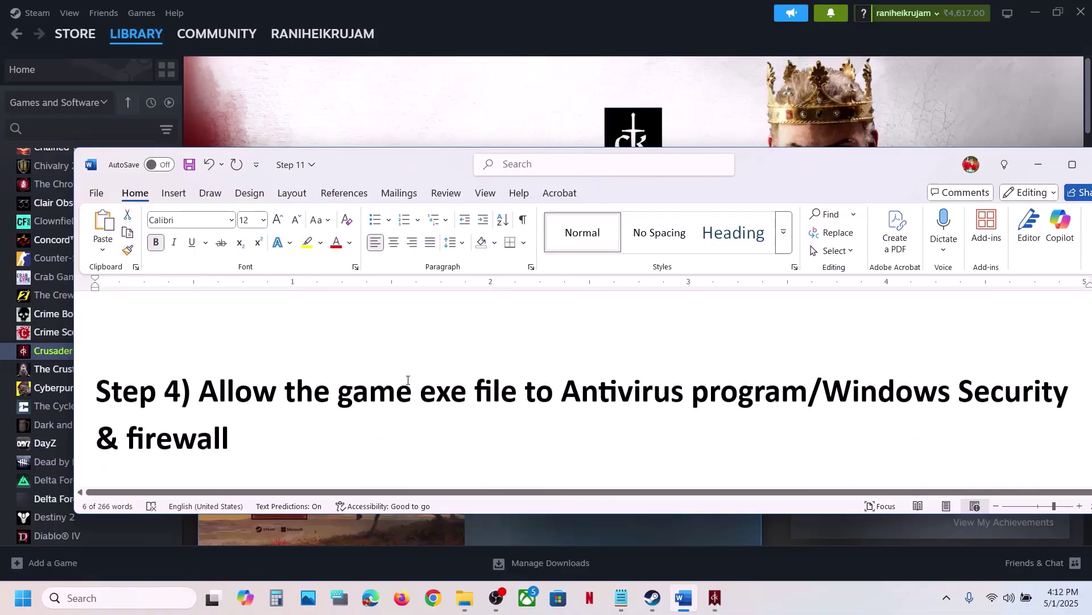
scroll(408, 380, "down", 1)
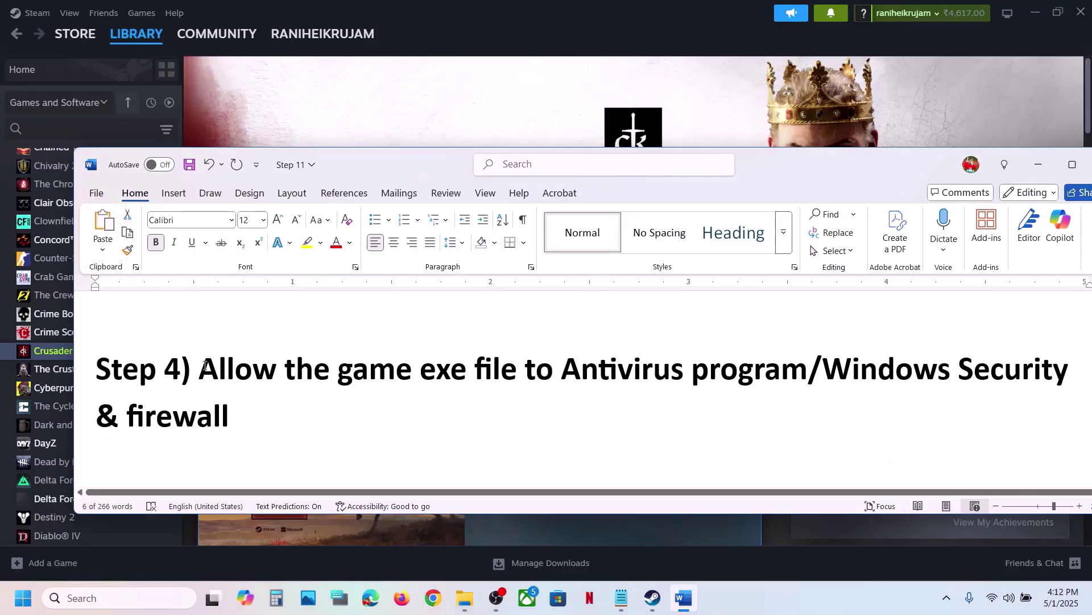
left_click_drag(204, 366, 719, 393)
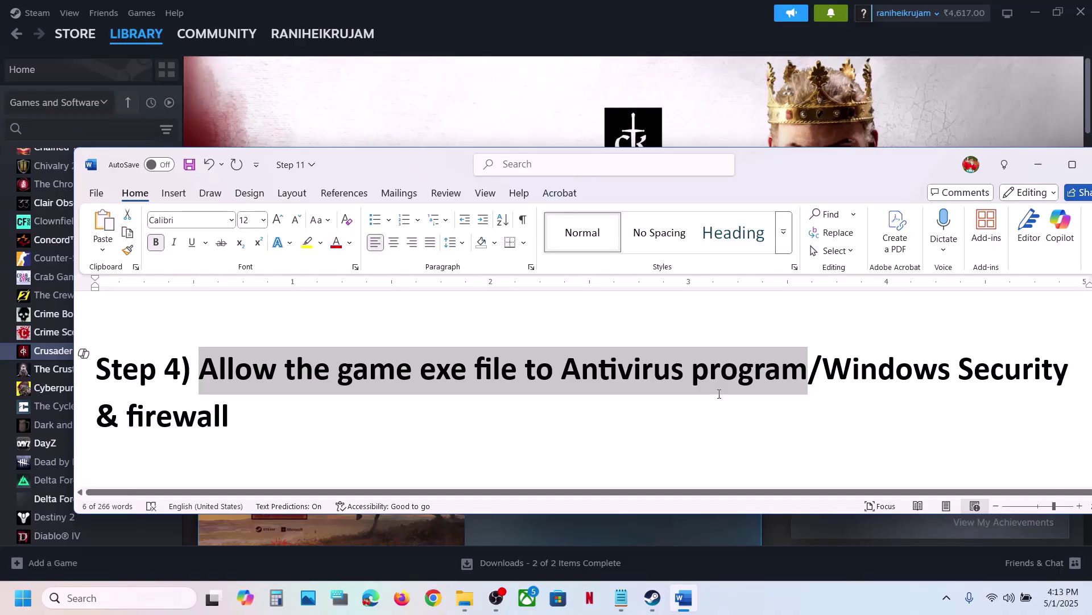
left_click(499, 385)
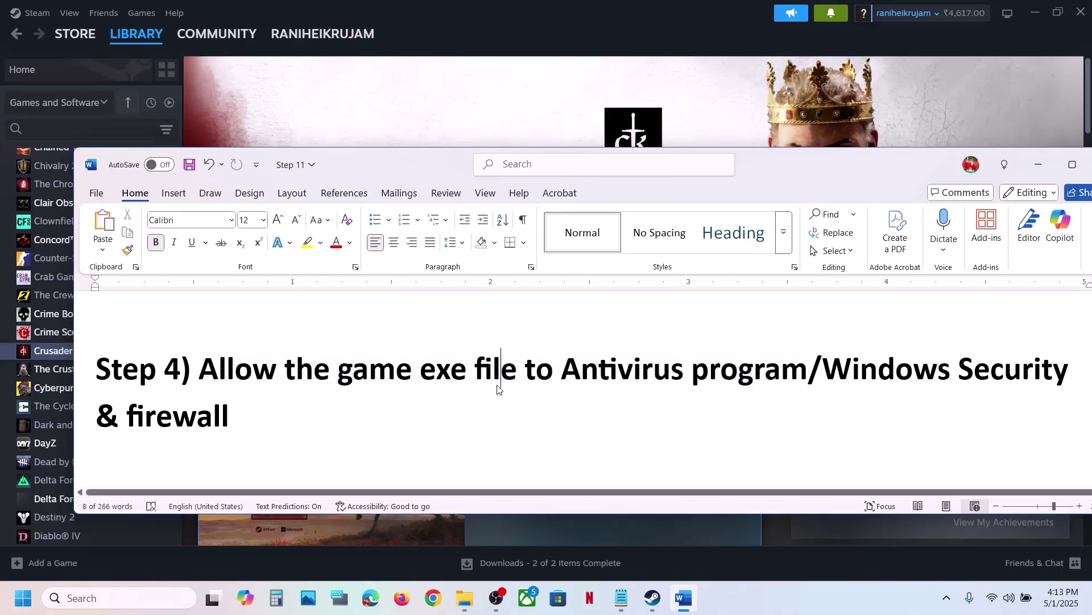
left_click(823, 369)
key("ctrl+shift+Down")
left_click(475, 106)
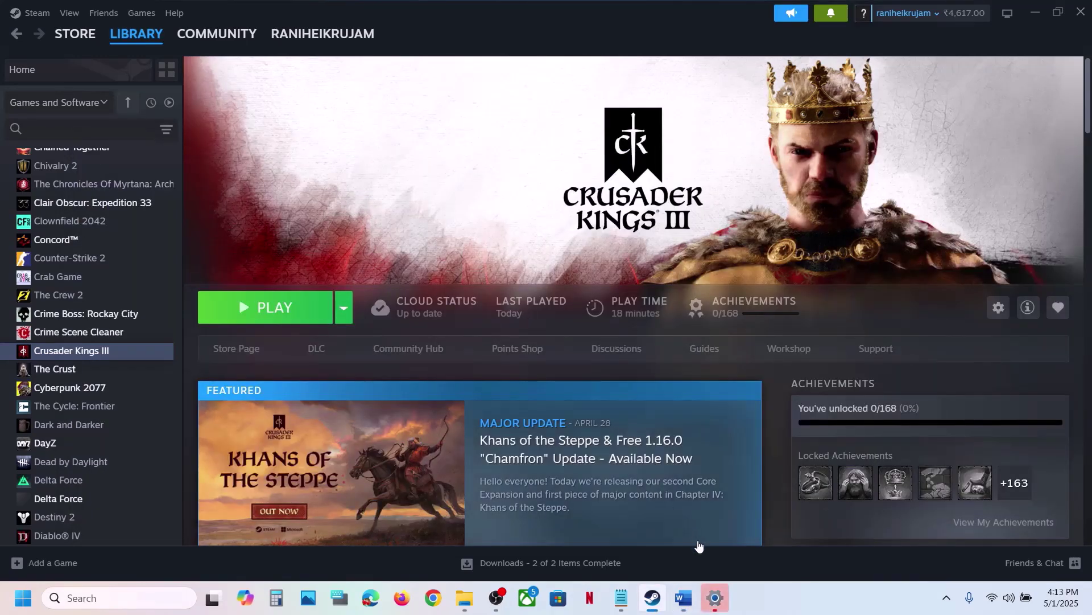
Step: Navigate Settings to Windows Security's Controlled folder access allowed-apps page
left_click(706, 587)
left_click(57, 447)
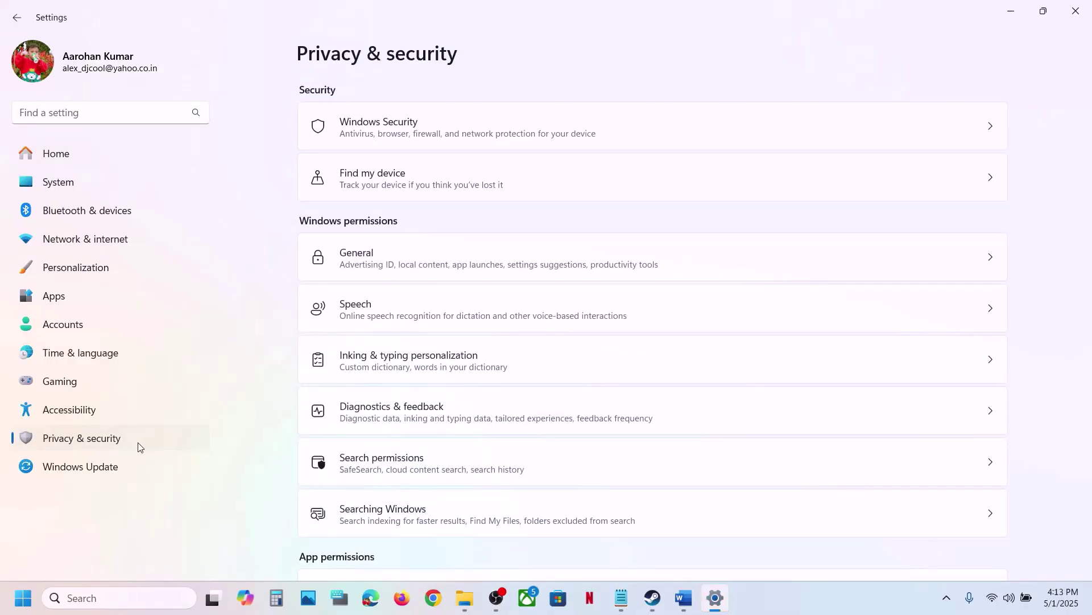
left_click(437, 137)
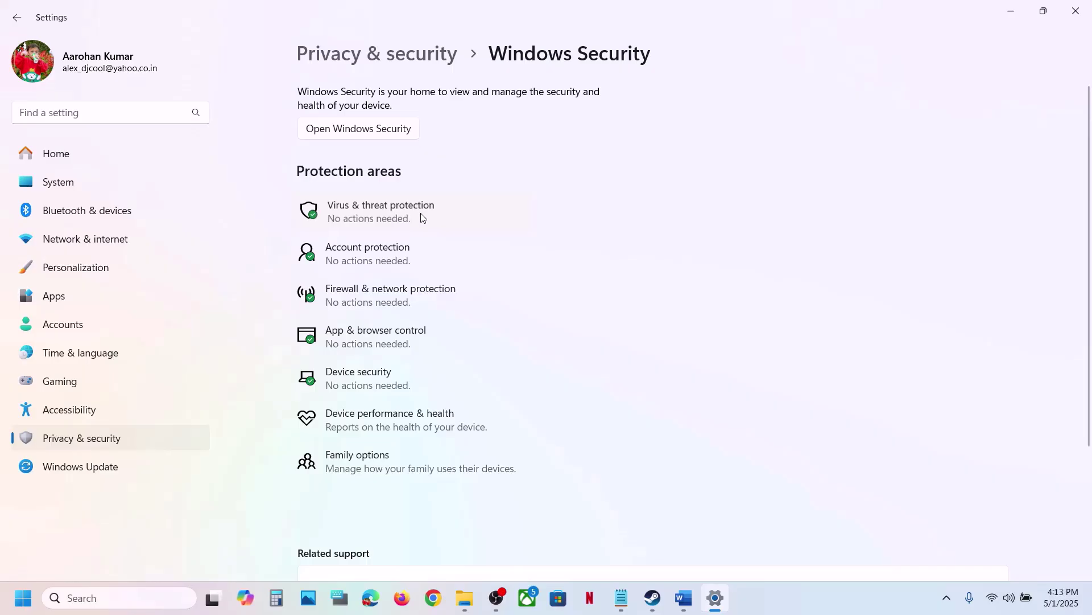
left_click(421, 218)
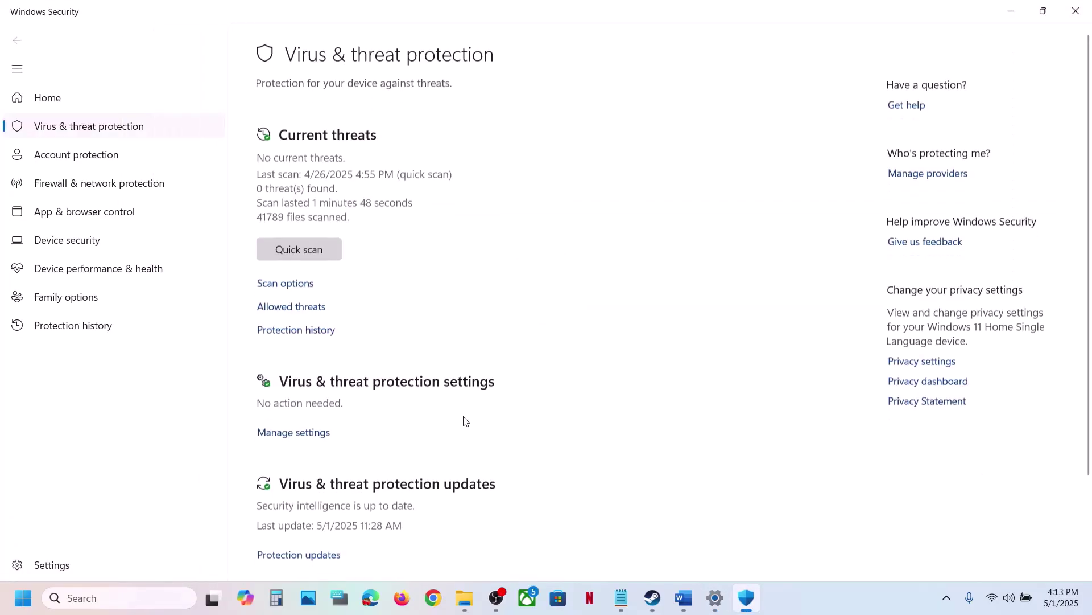
scroll(464, 421, "down", 3)
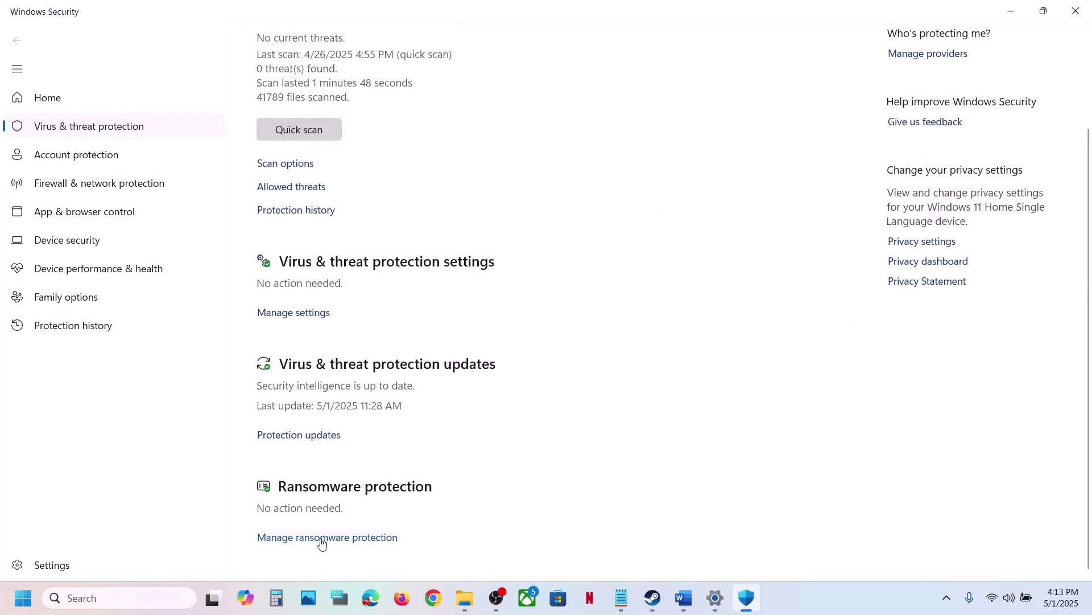
left_click(322, 538)
left_click(355, 305)
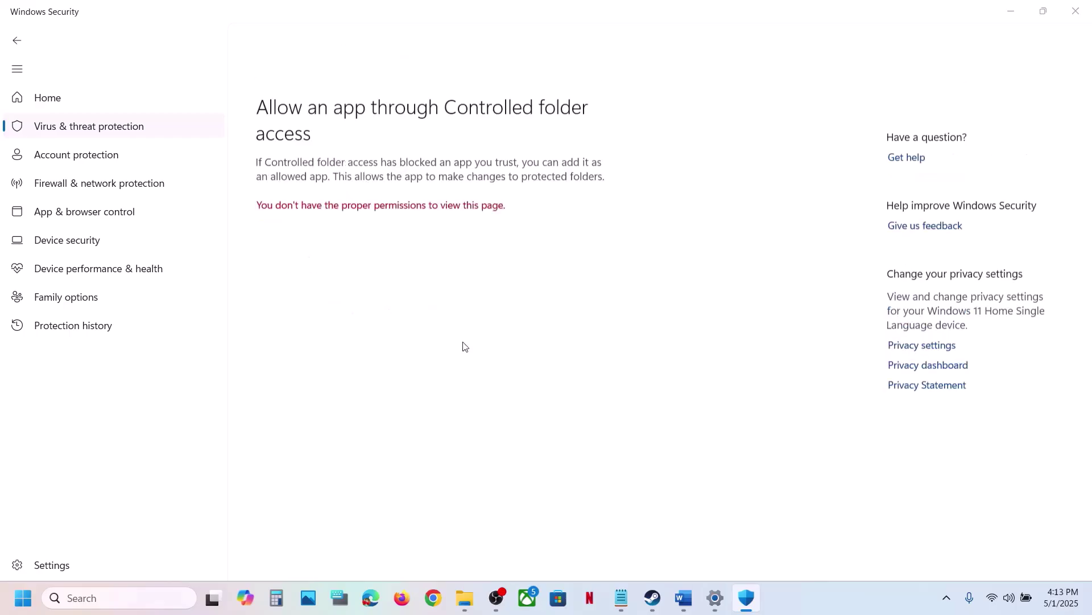
scroll(335, 138, "down", 2)
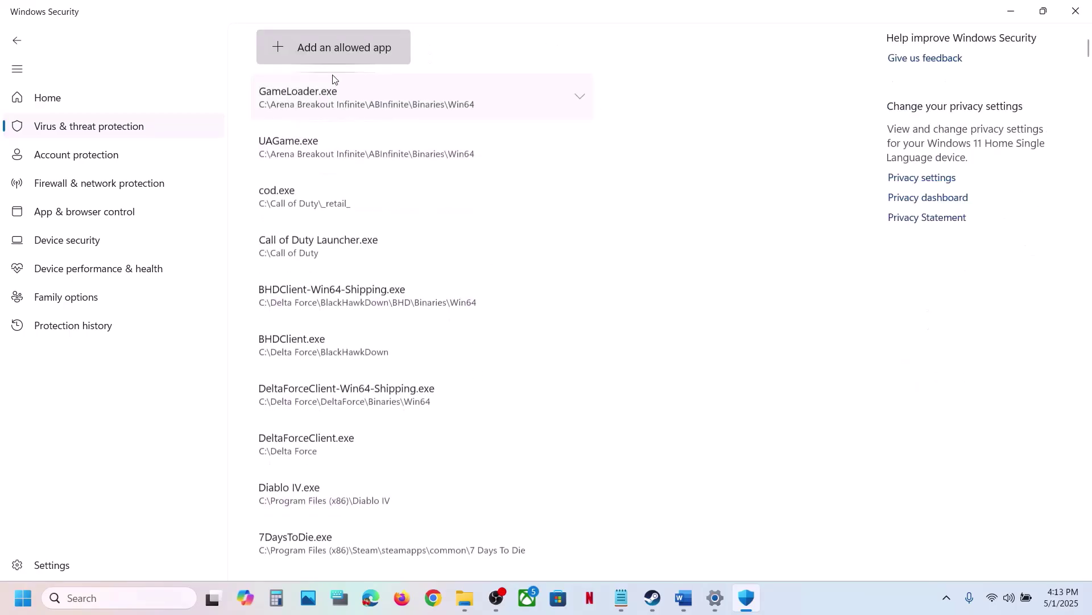
Step: Allow ck3 from the Crusader Kings III binaries folder through Controlled folder access
left_click(322, 52)
left_click(351, 107)
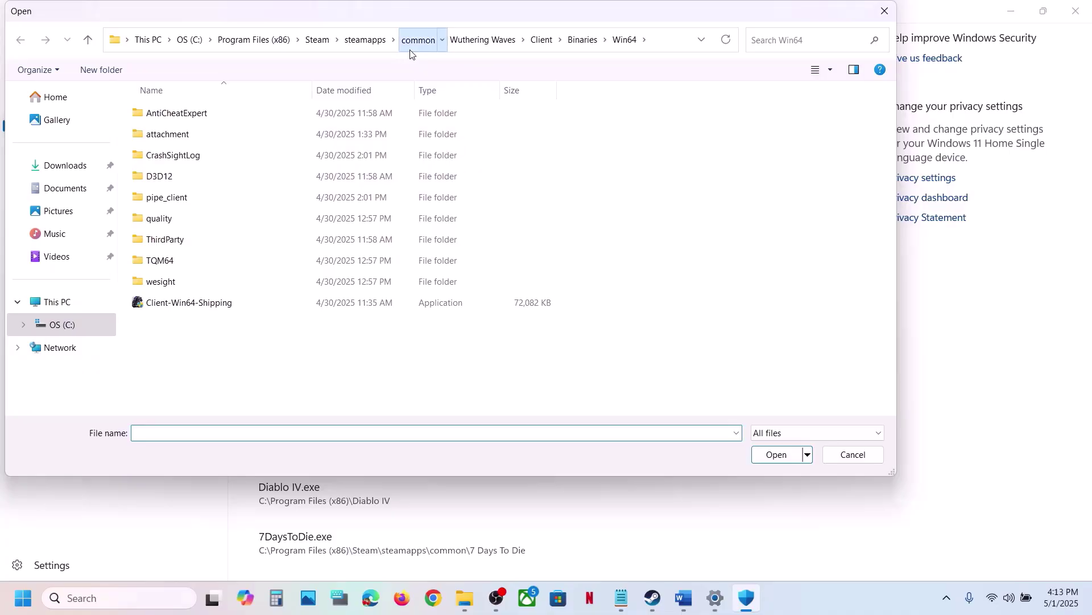
left_click(410, 50)
left_click(194, 113)
double_click(194, 113)
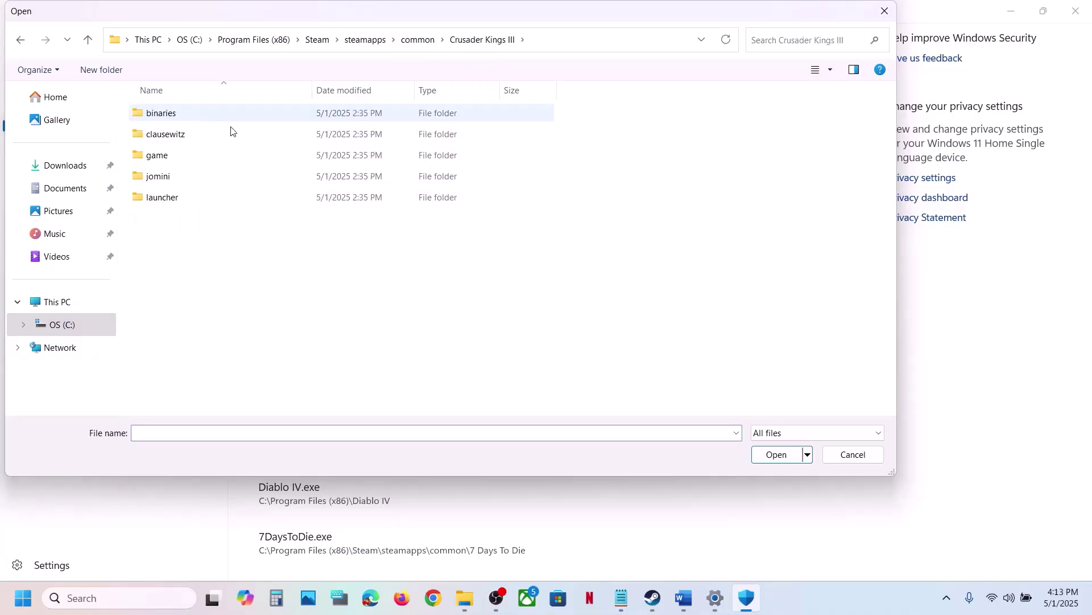
double_click(176, 117)
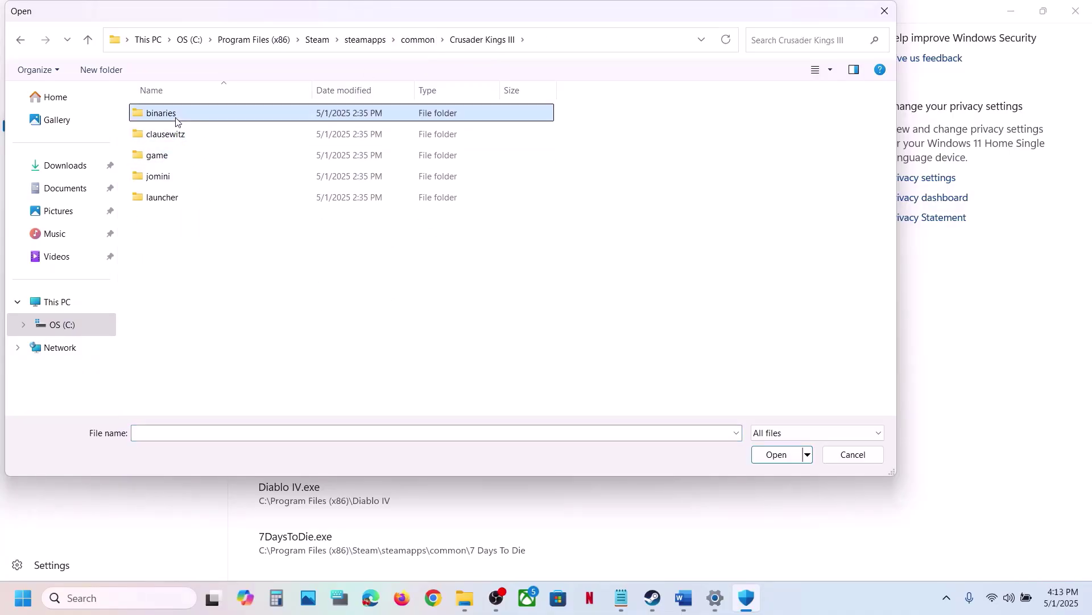
left_click(157, 141)
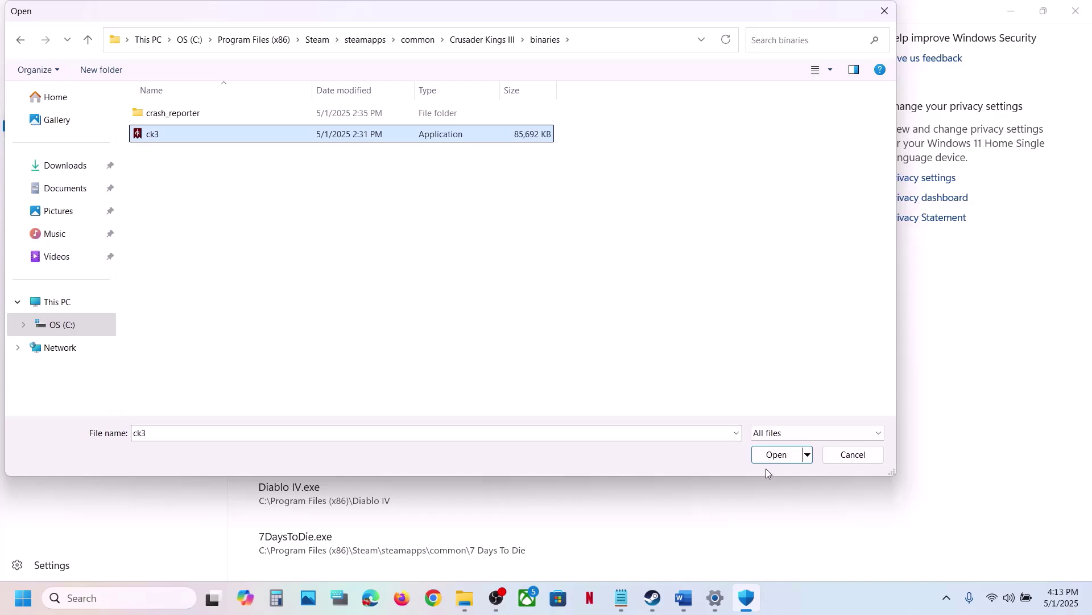
left_click(777, 458)
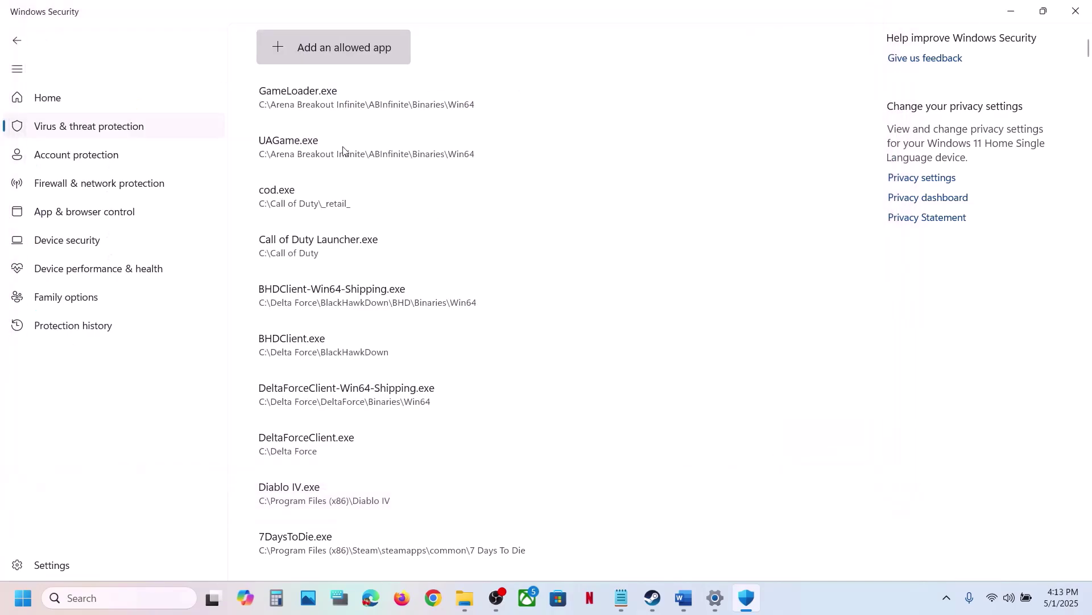
Step: Also allow launcher-installer-windows_2025.5 from the Crusader Kings III launcher folder
left_click(354, 57)
left_click(334, 105)
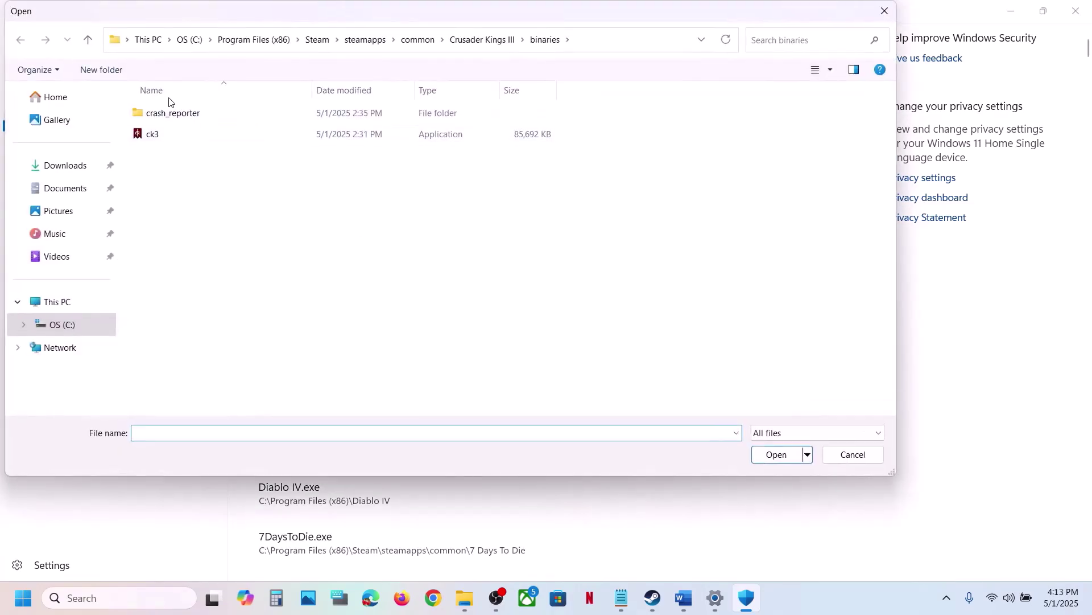
left_click(90, 41)
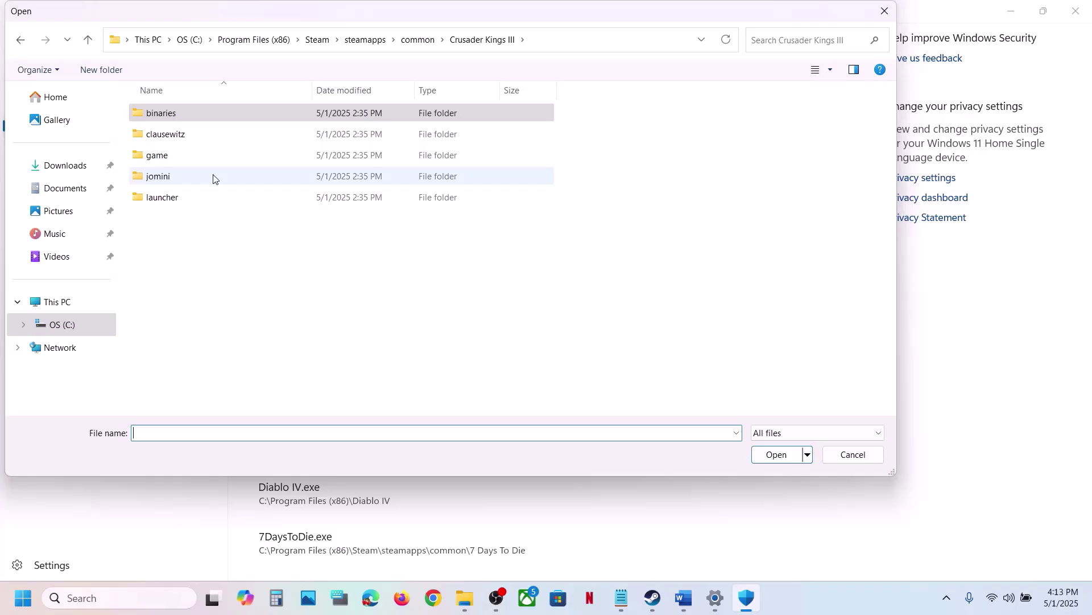
double_click(170, 197)
left_click(185, 161)
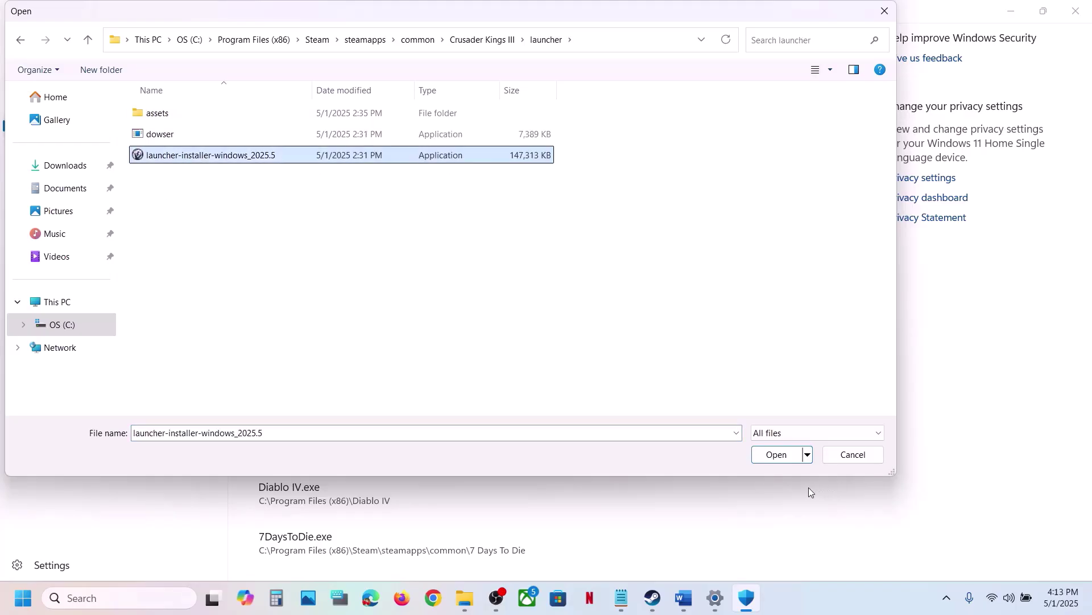
left_click(777, 454)
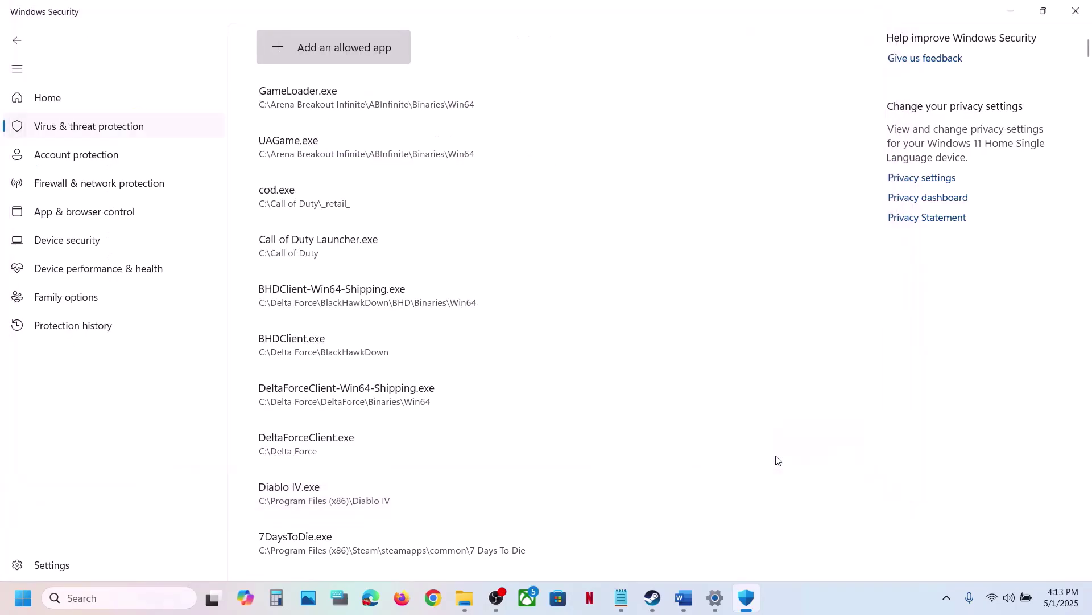
left_click(137, 593)
Step: Open Windows Defender Firewall's allowed apps in Control Panel and unlock them for changes
type("control")
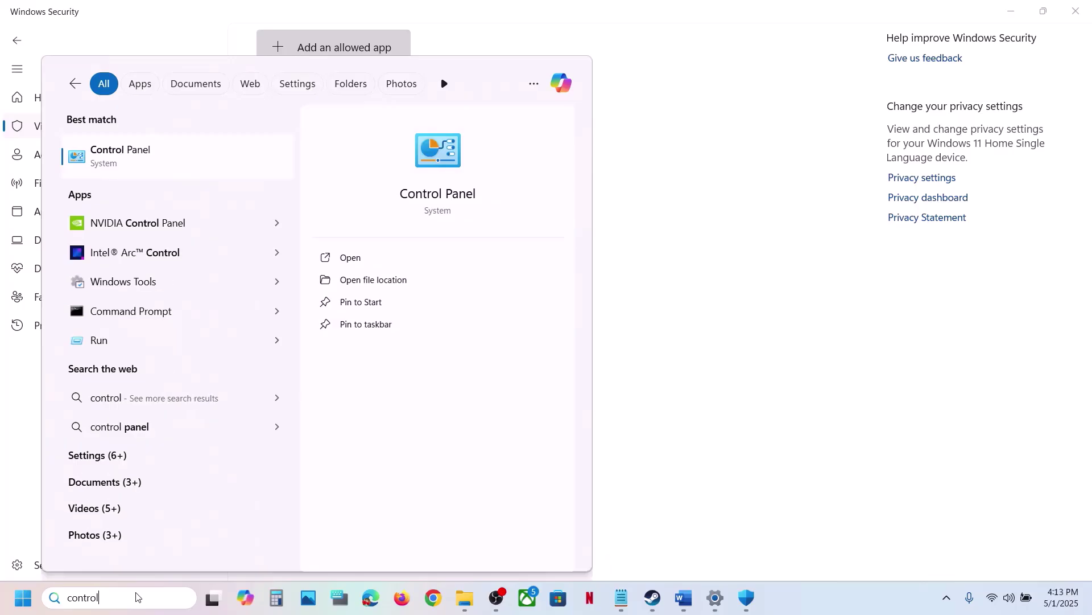
key("Return")
left_click(393, 114)
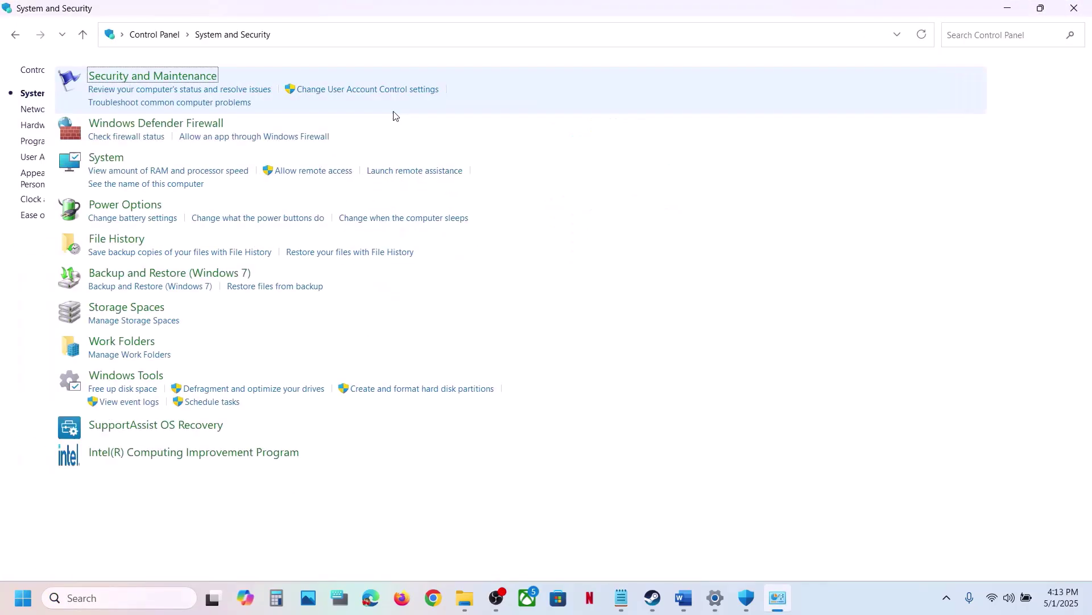
left_click(264, 122)
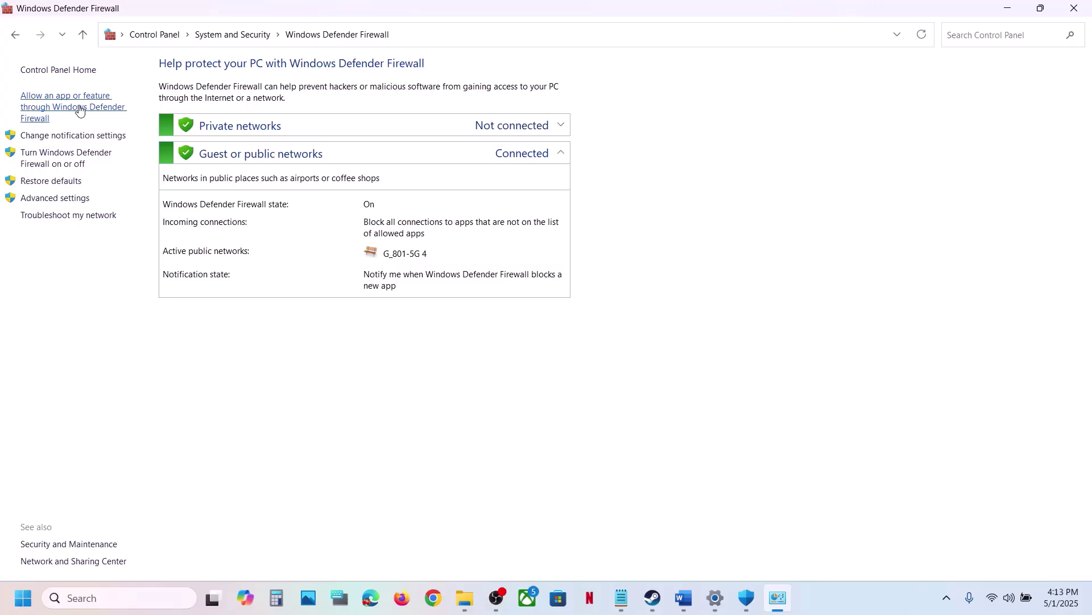
left_click(735, 108)
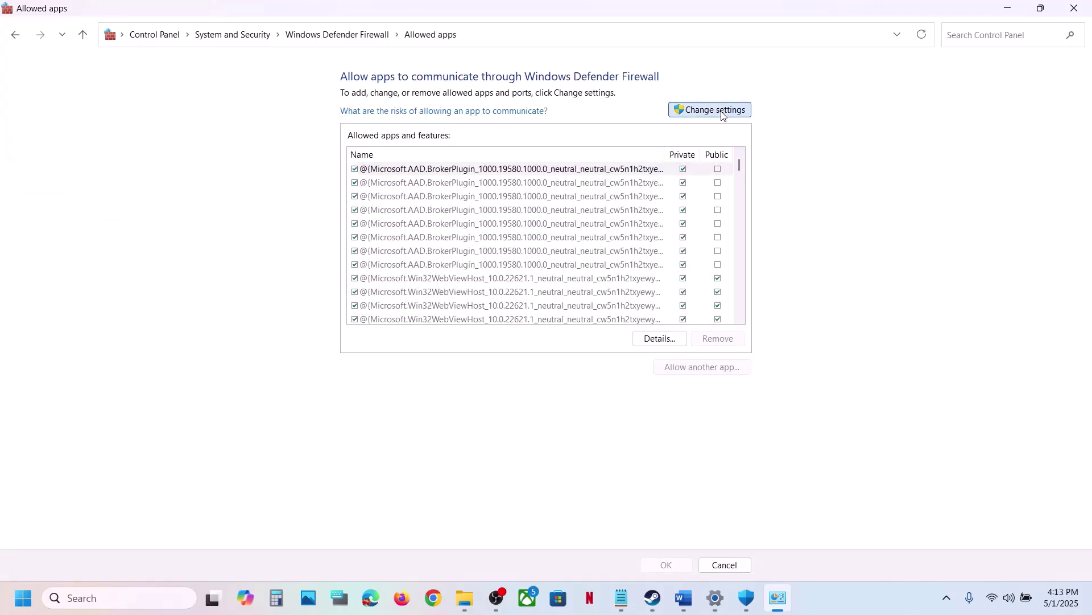
Step: Add ck3 from the Crusader Kings III binaries folder to the firewall's allowed apps
left_click(683, 367)
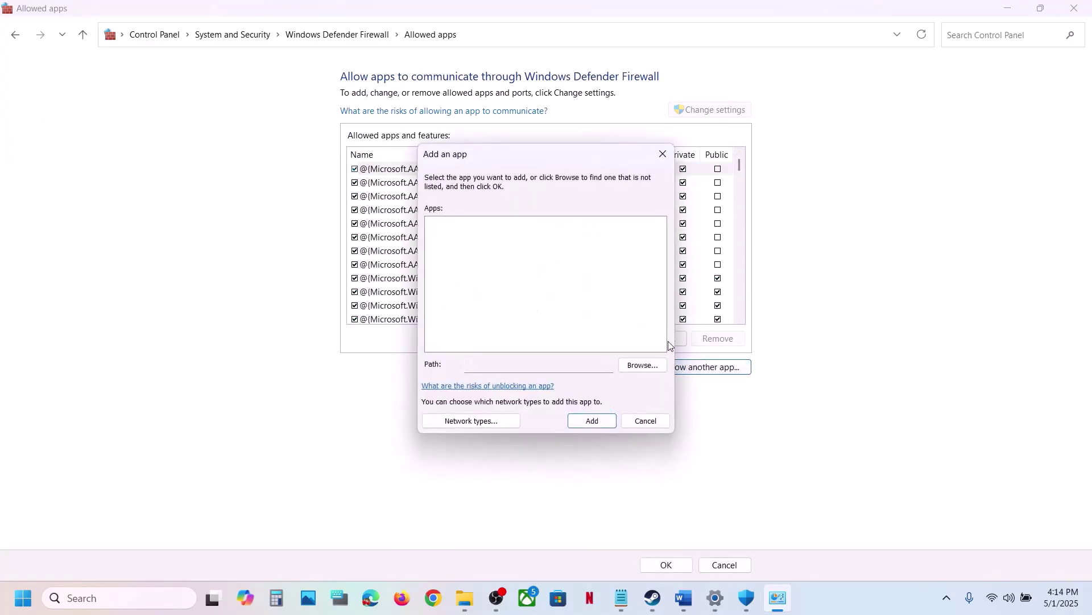
left_click(642, 365)
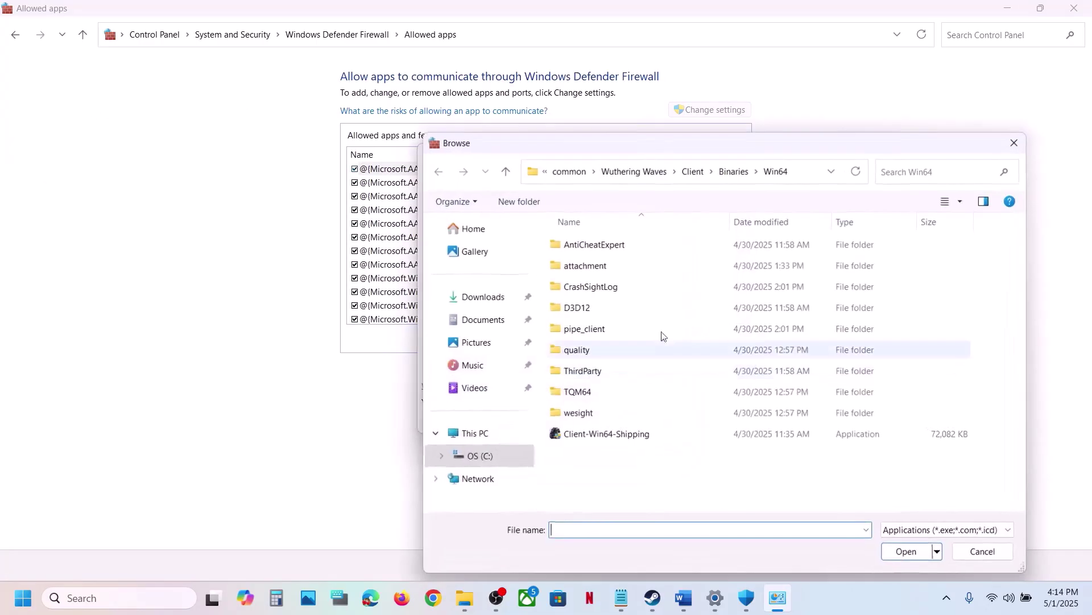
left_click(586, 171)
left_click(663, 171)
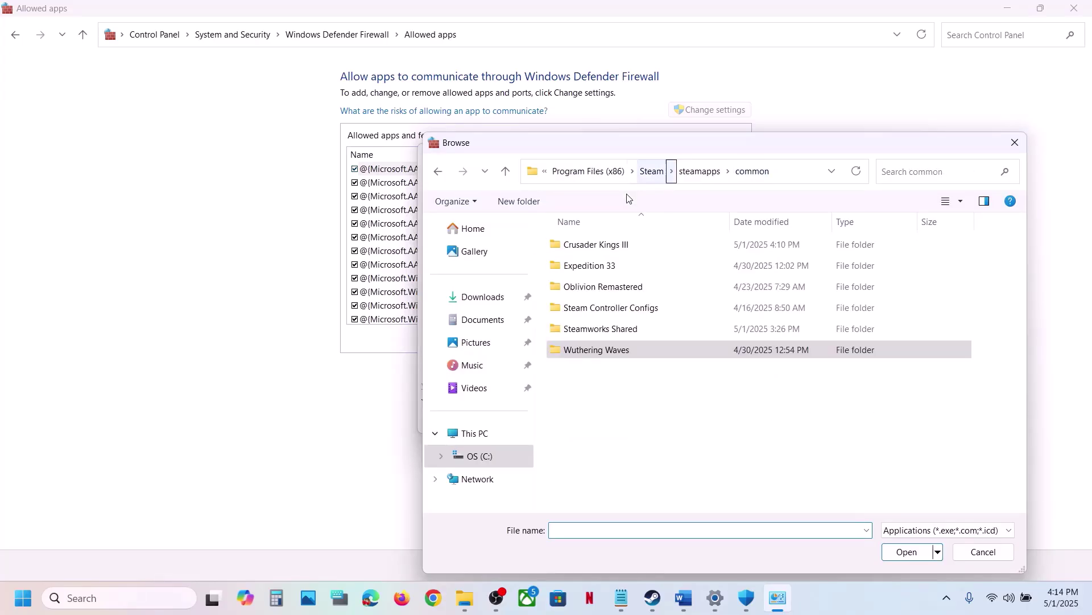
double_click(597, 244)
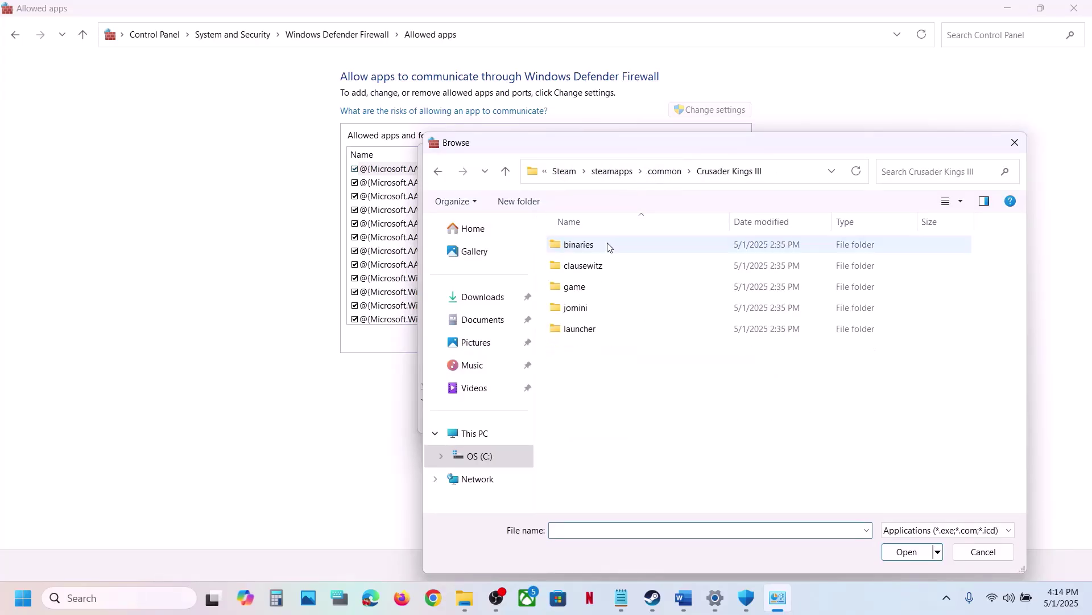
double_click(572, 250)
left_click(574, 268)
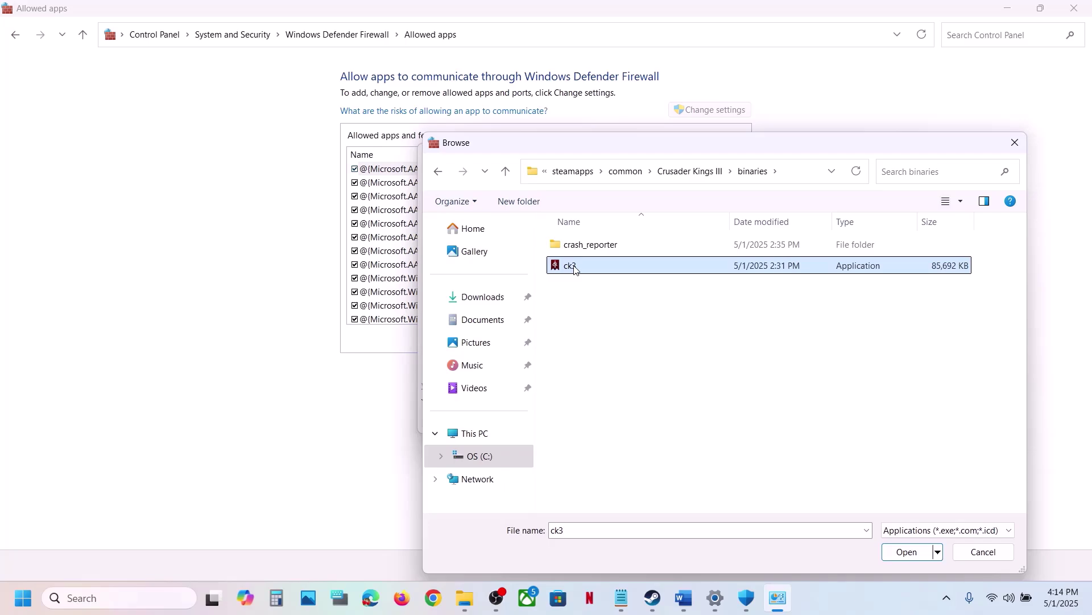
left_click(895, 548)
left_click(603, 422)
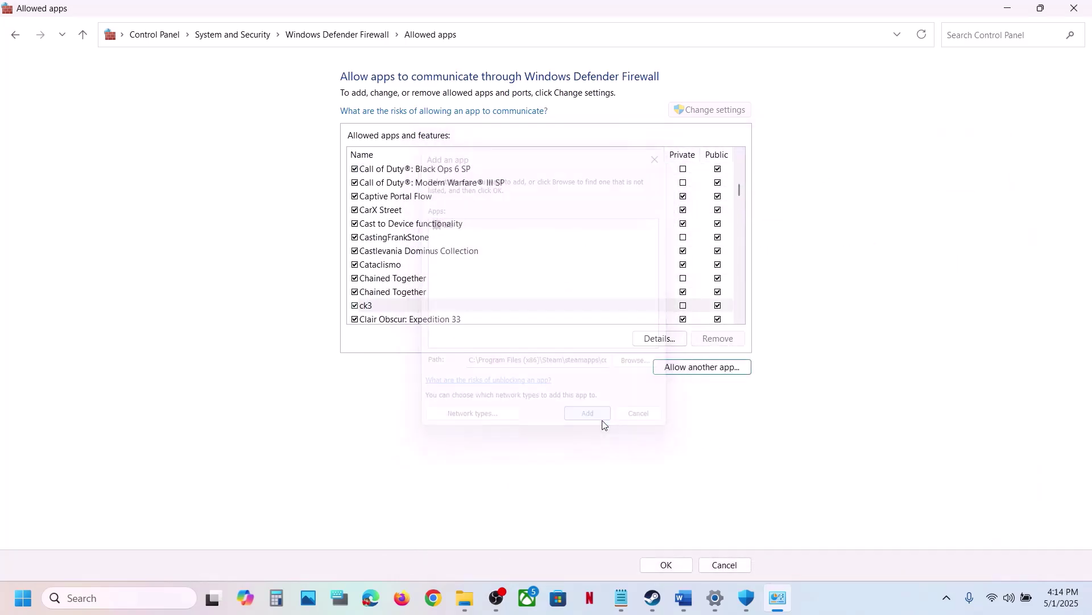
left_click(383, 308)
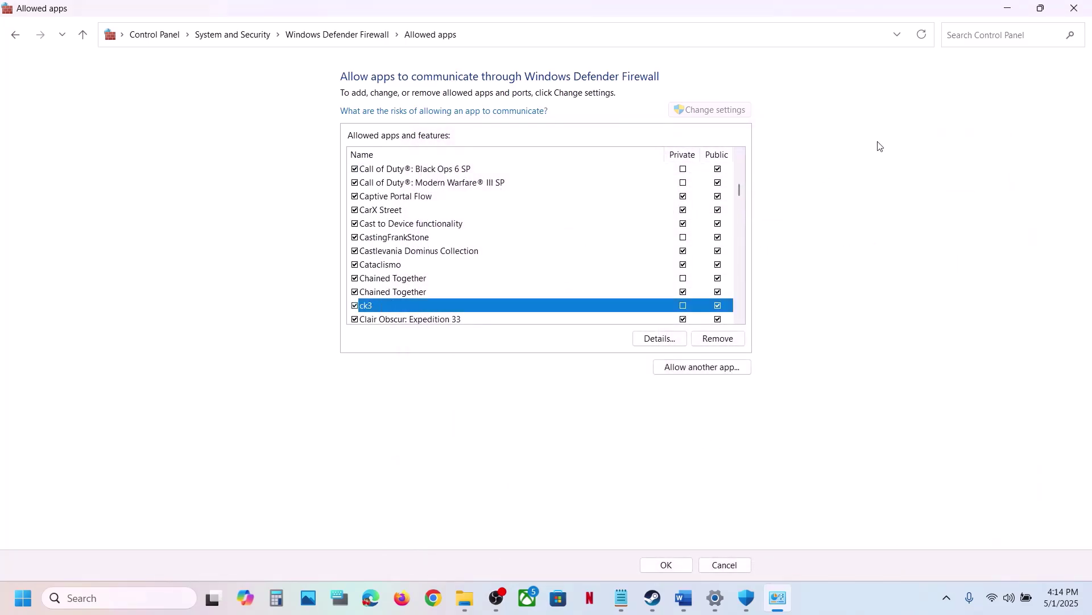
Step: Close the firewall, Windows Security and Settings windows
left_click(1076, 9)
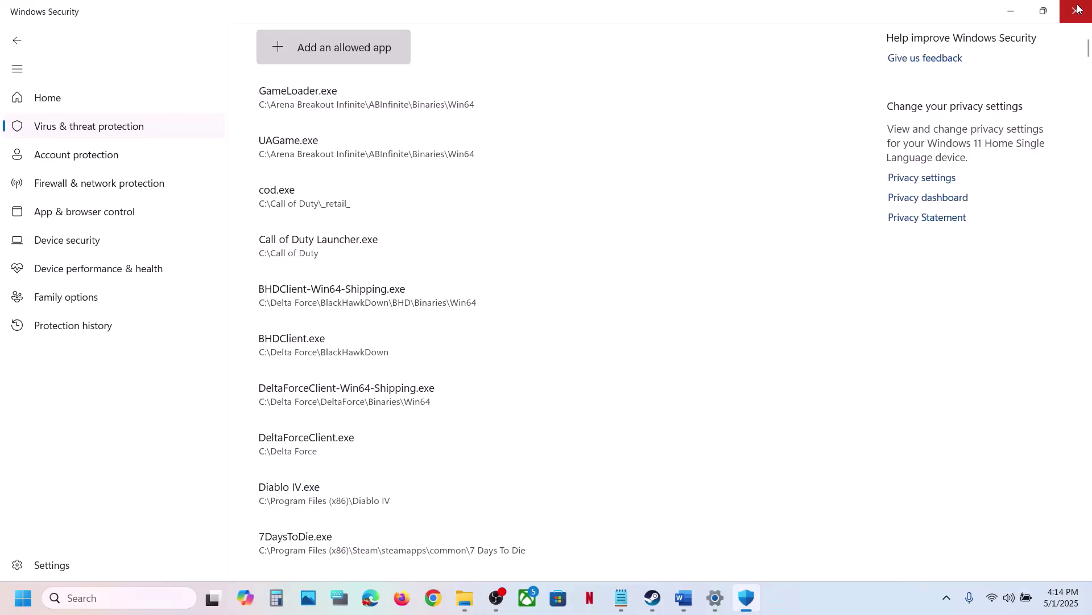
left_click(1077, 9)
left_click(1077, 9)
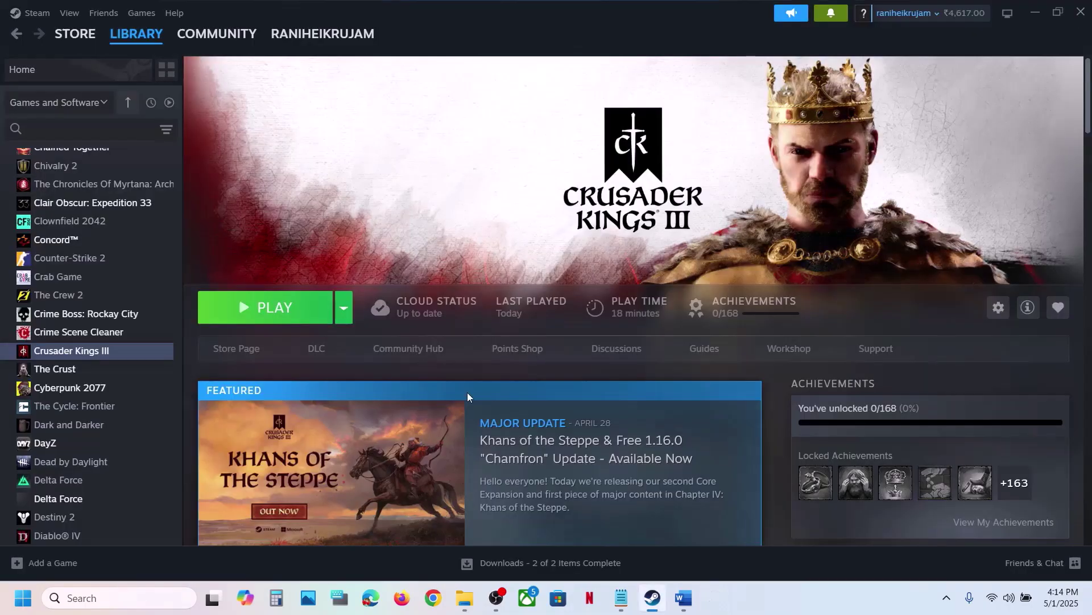
Step: Highlight the Step 5 note in Word, then open Crusader Kings III's menu in the Steam library
scroll(466, 392, "down", 1)
left_click(683, 597)
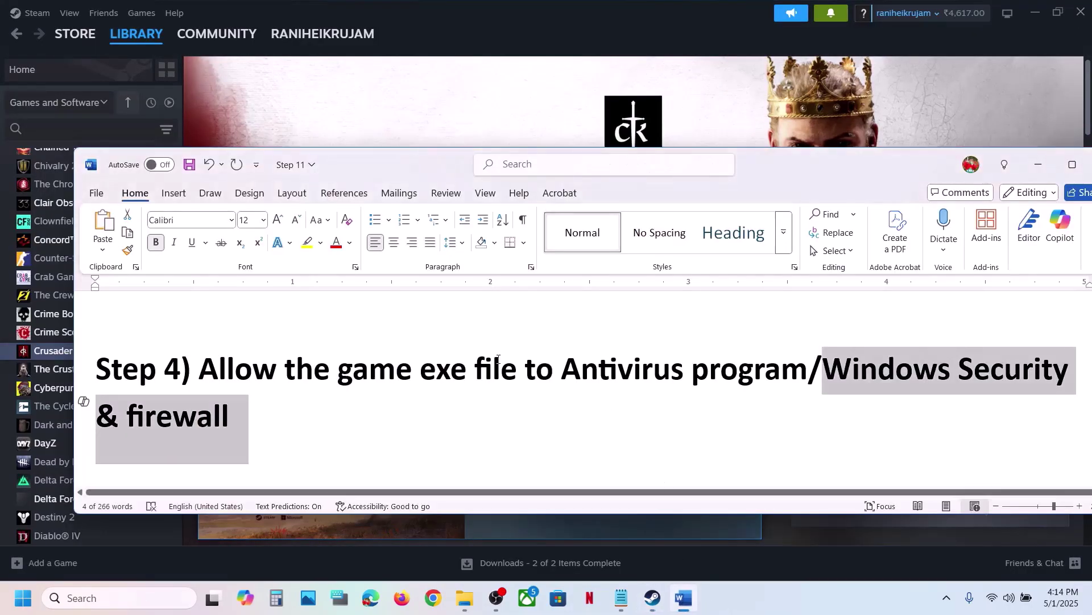
left_click(498, 359)
scroll(473, 358, "down", 3)
left_click_drag(210, 339, 844, 340)
left_click(472, 106)
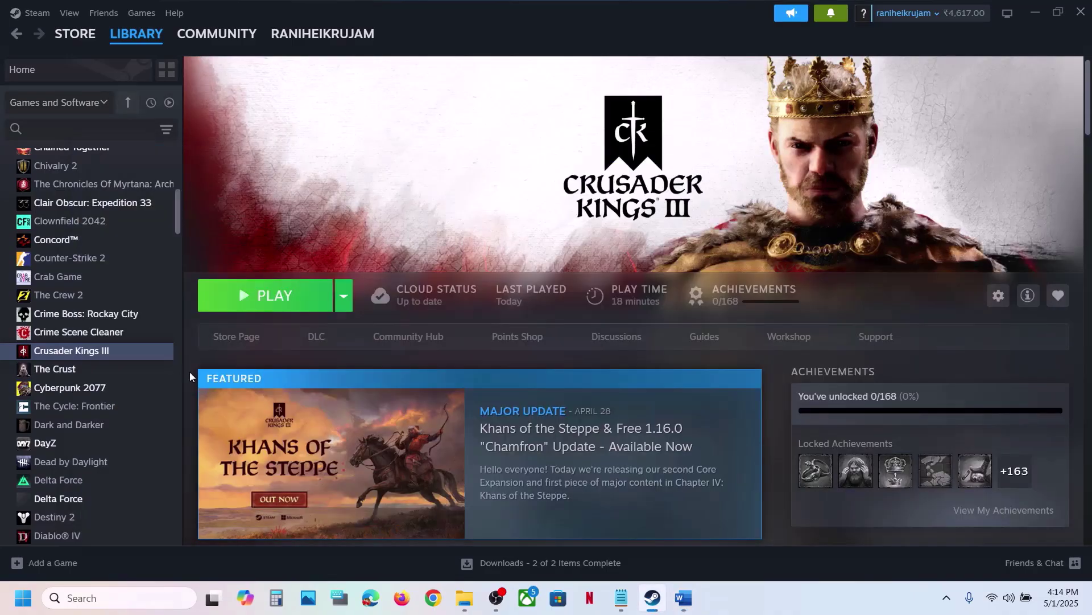
right_click(115, 348)
Step: Tick 'Run this program as an administrator' in ck3's Compatibility properties in the binaries folder, then apply
mouse_move(170, 440)
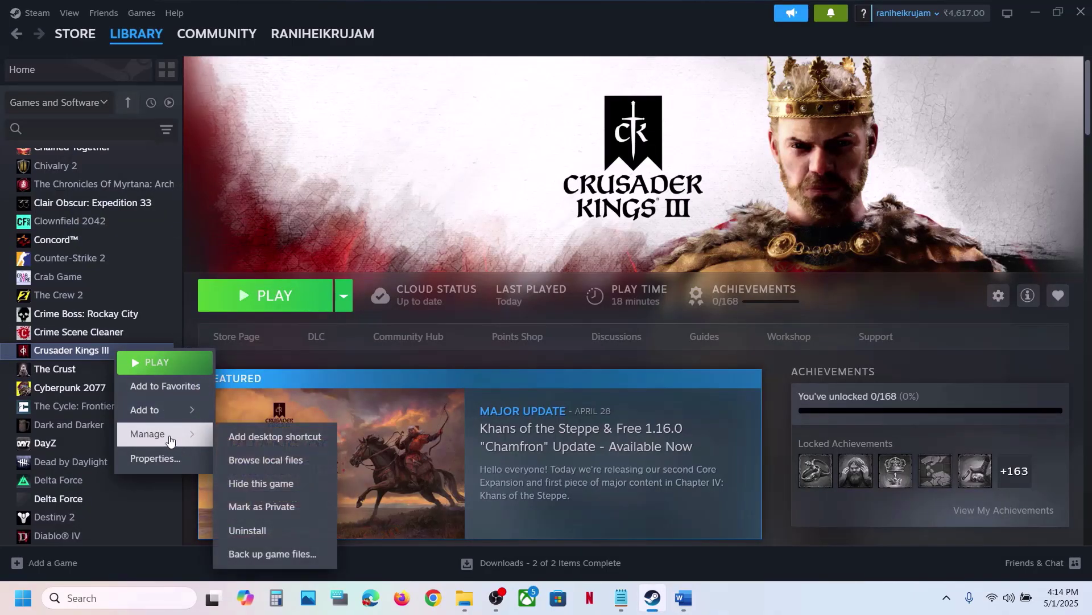
left_click(283, 458)
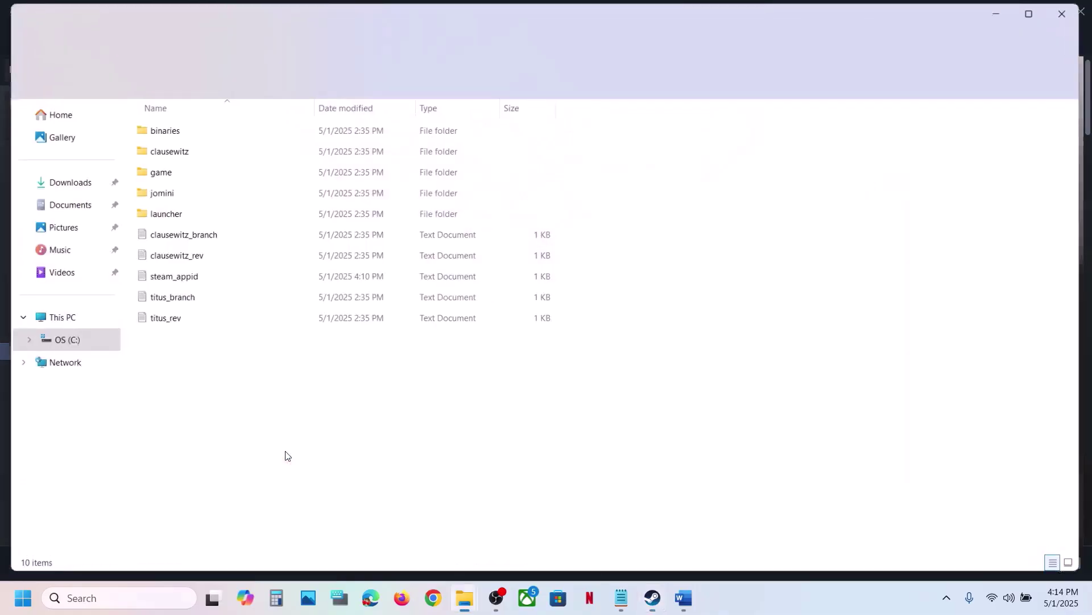
double_click(196, 135)
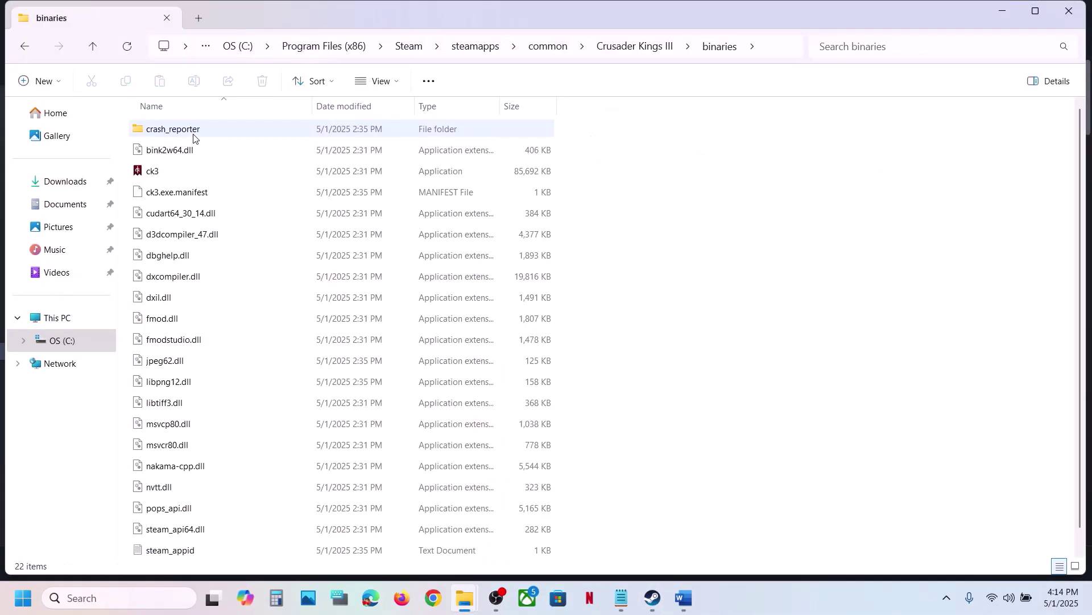
left_click(168, 176)
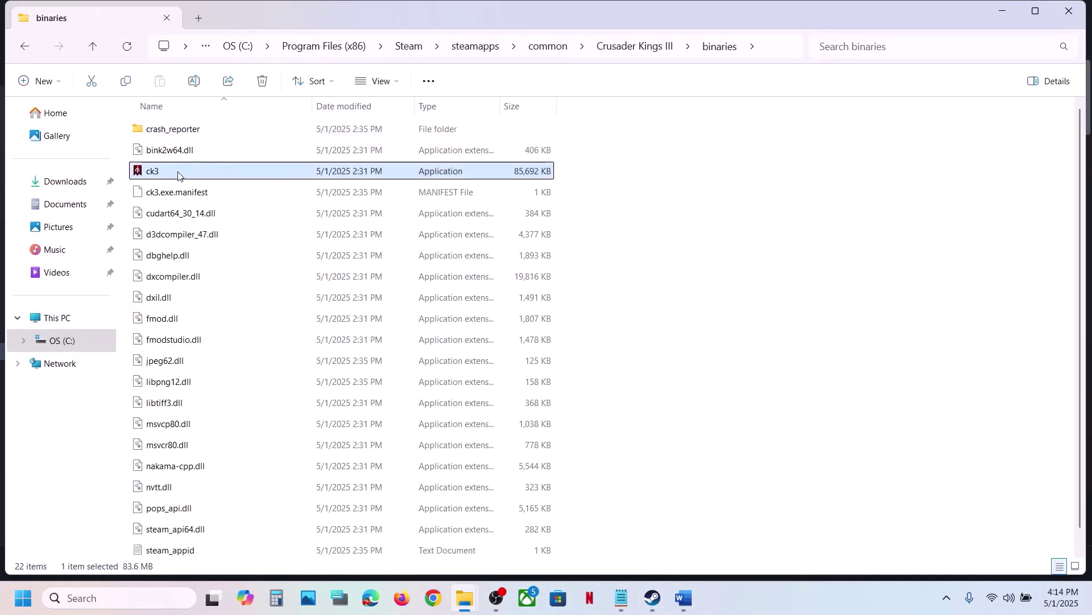
right_click(210, 176)
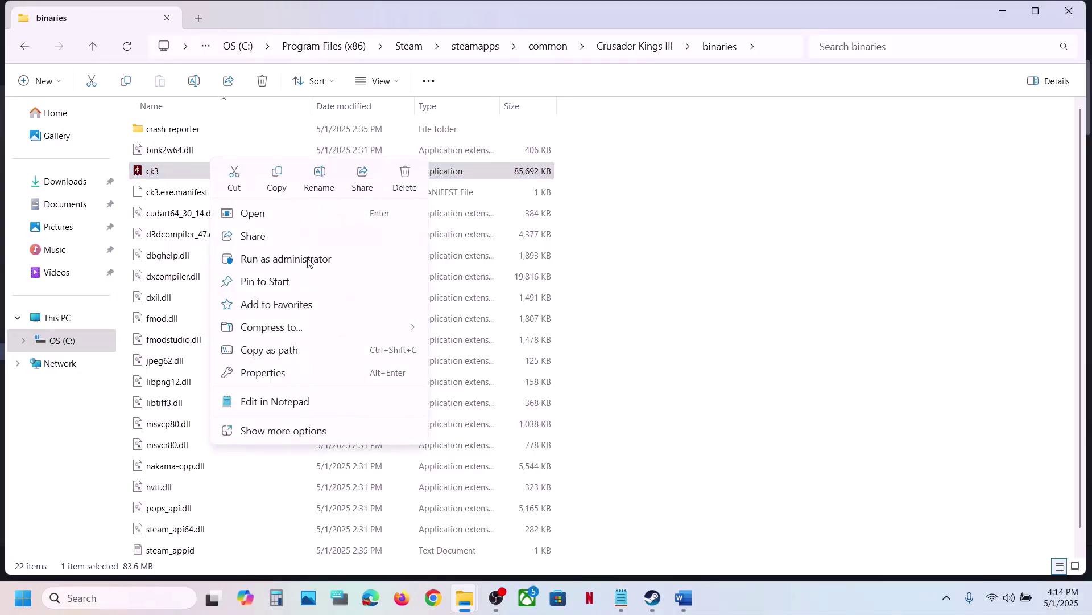
left_click(273, 373)
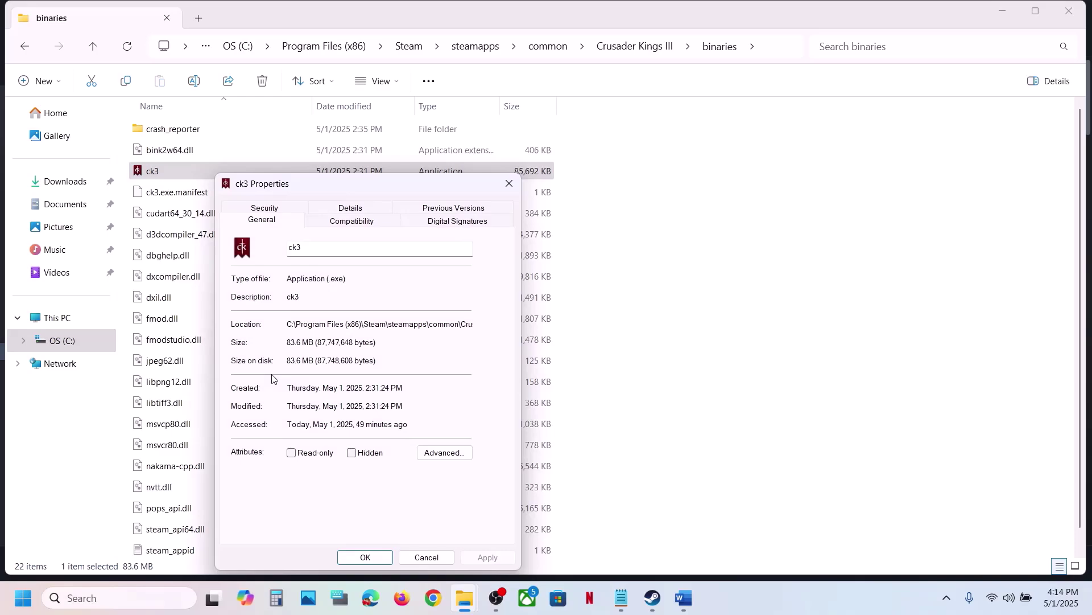
left_click(349, 225)
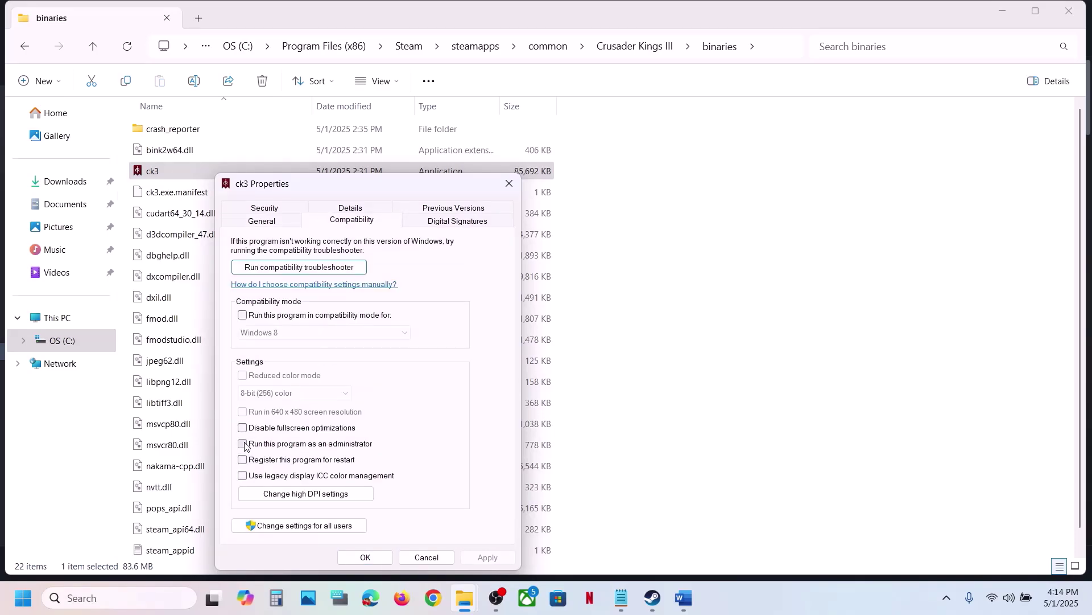
left_click(487, 557)
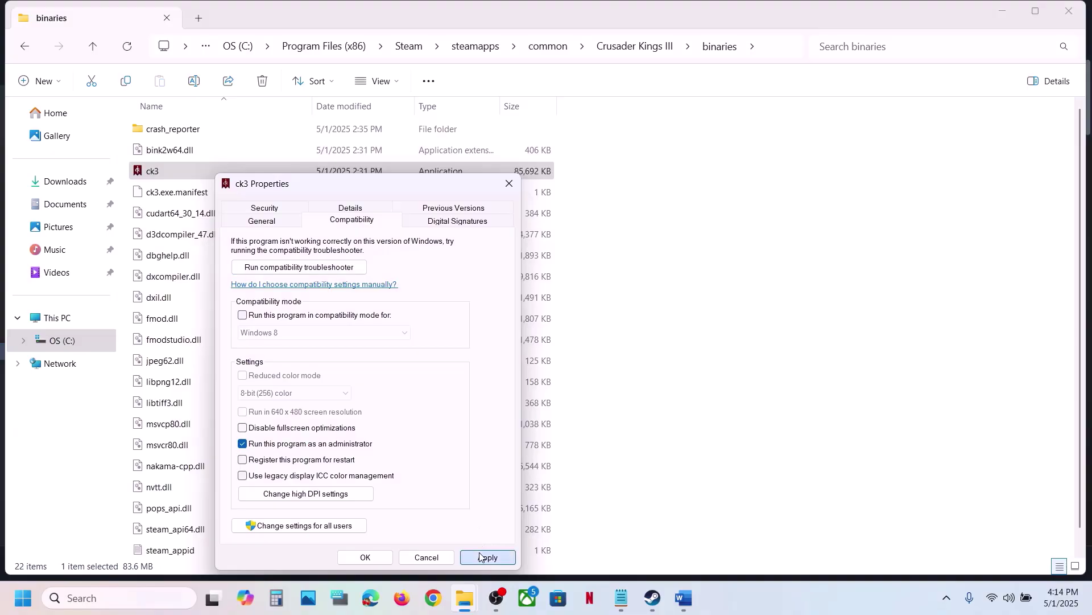
left_click(364, 557)
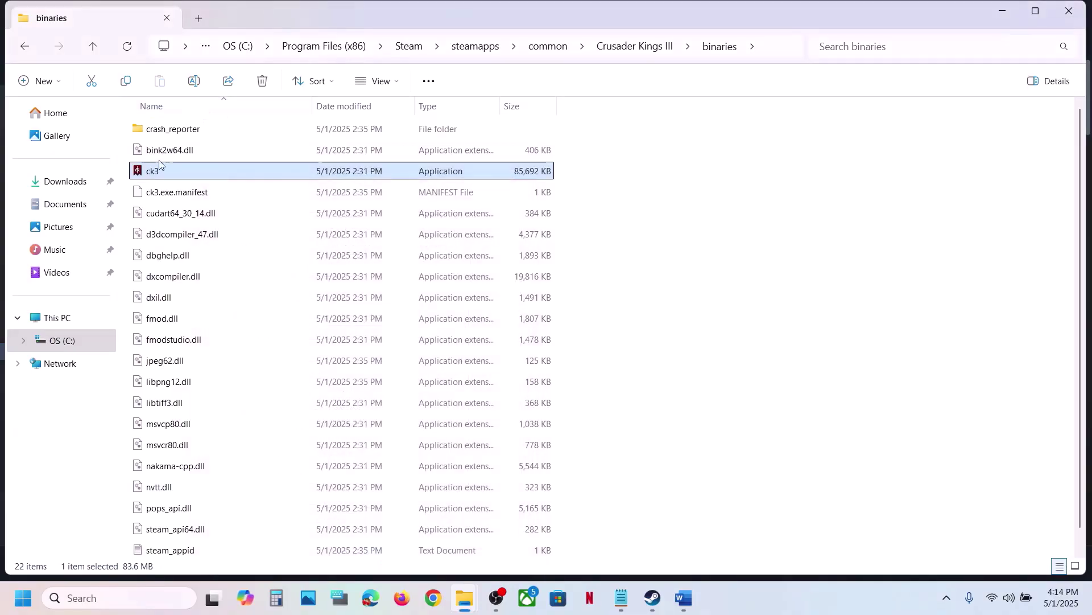
Step: Run ck3 in Windows 7 compatibility mode with fullscreen optimizations disabled
right_click(161, 177)
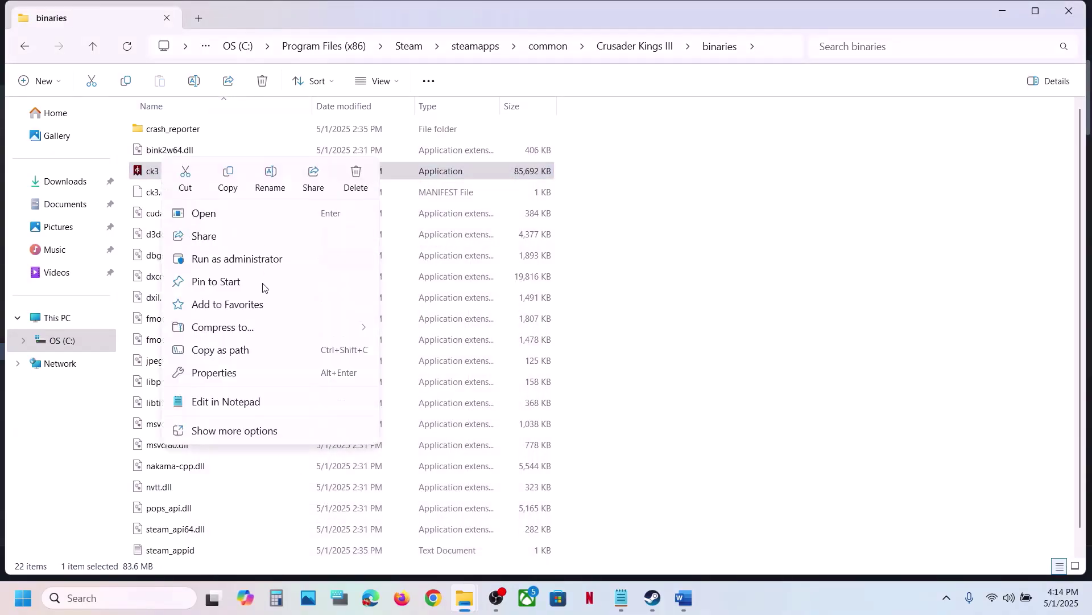
left_click(225, 373)
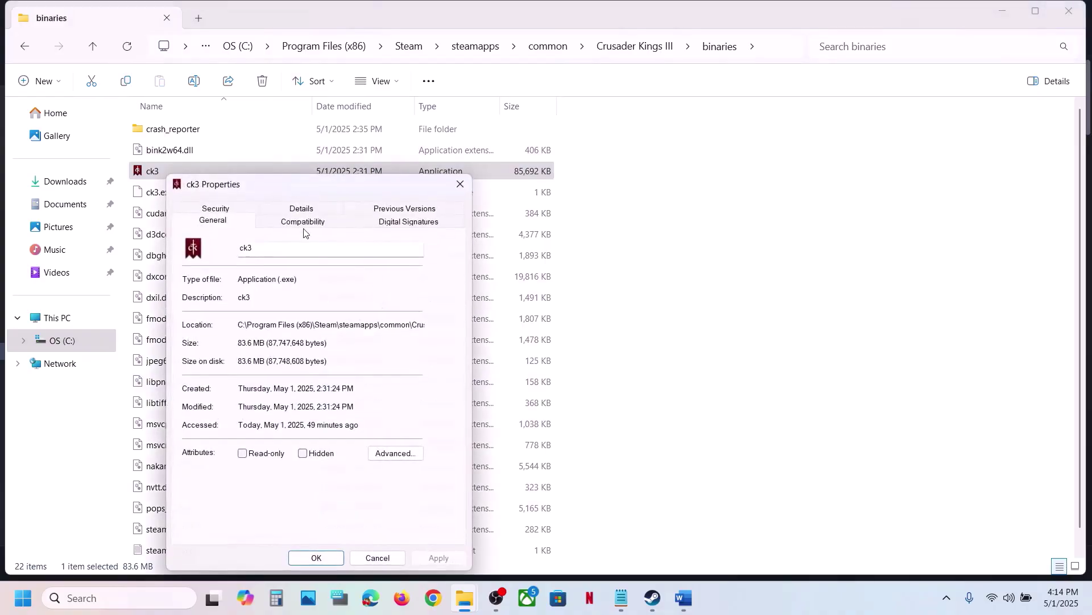
left_click(301, 222)
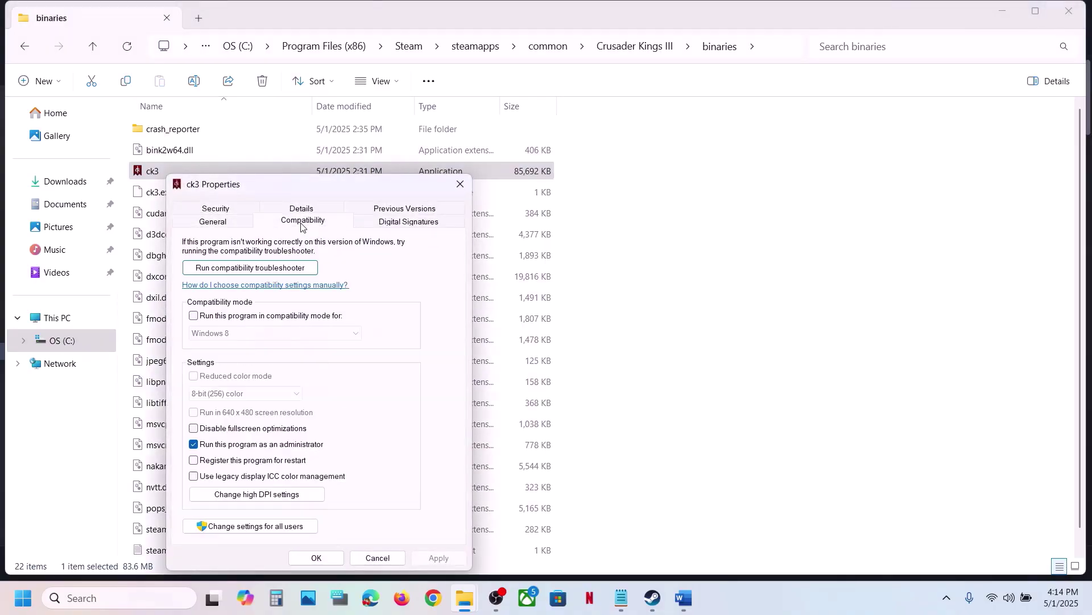
left_click(193, 316)
left_click(439, 558)
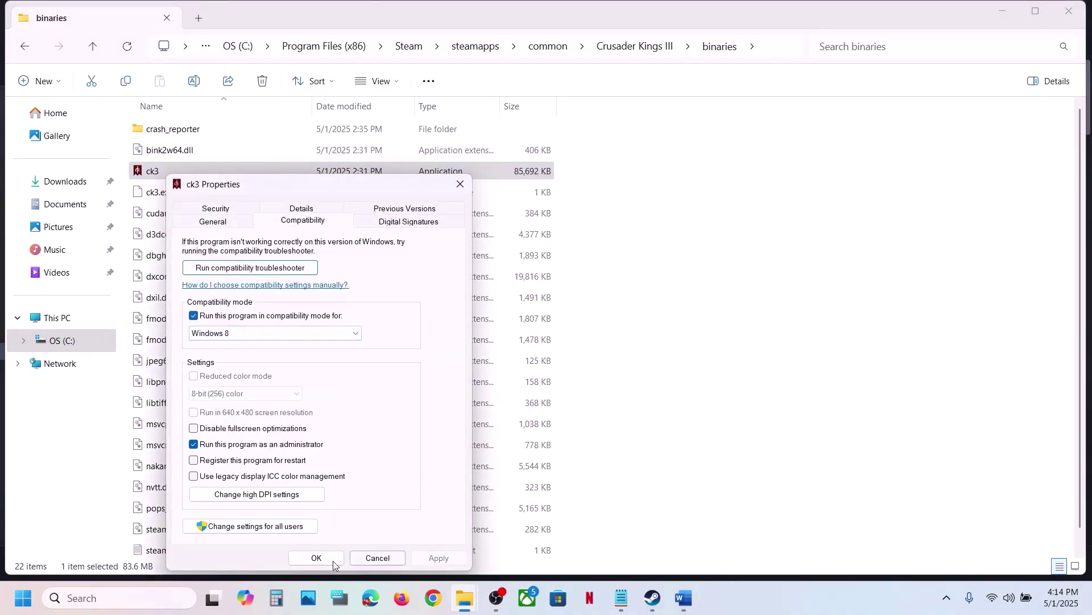
left_click(261, 333)
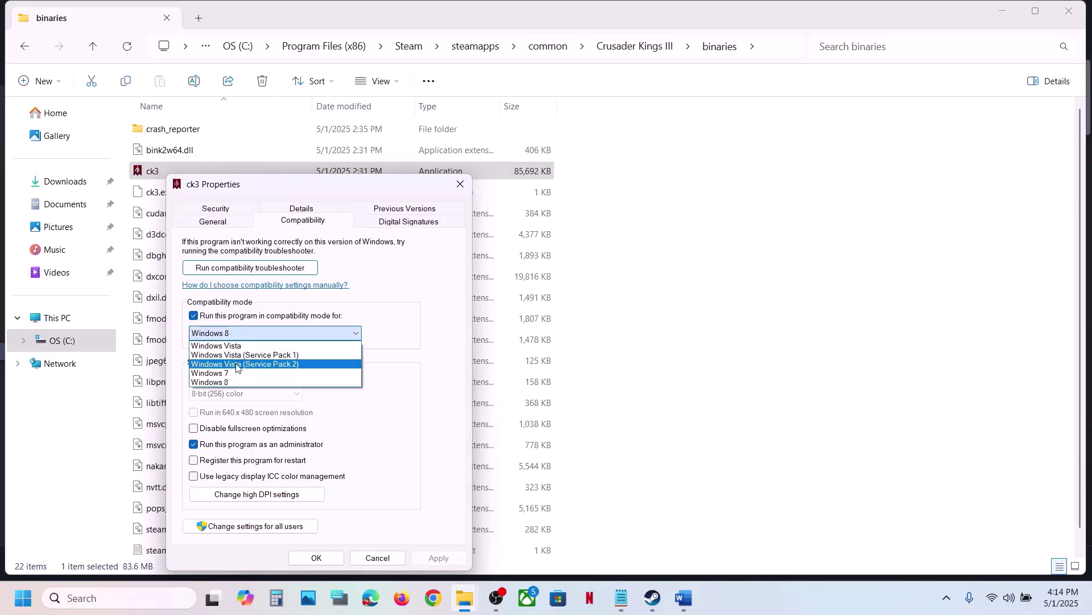
left_click(232, 373)
left_click(430, 561)
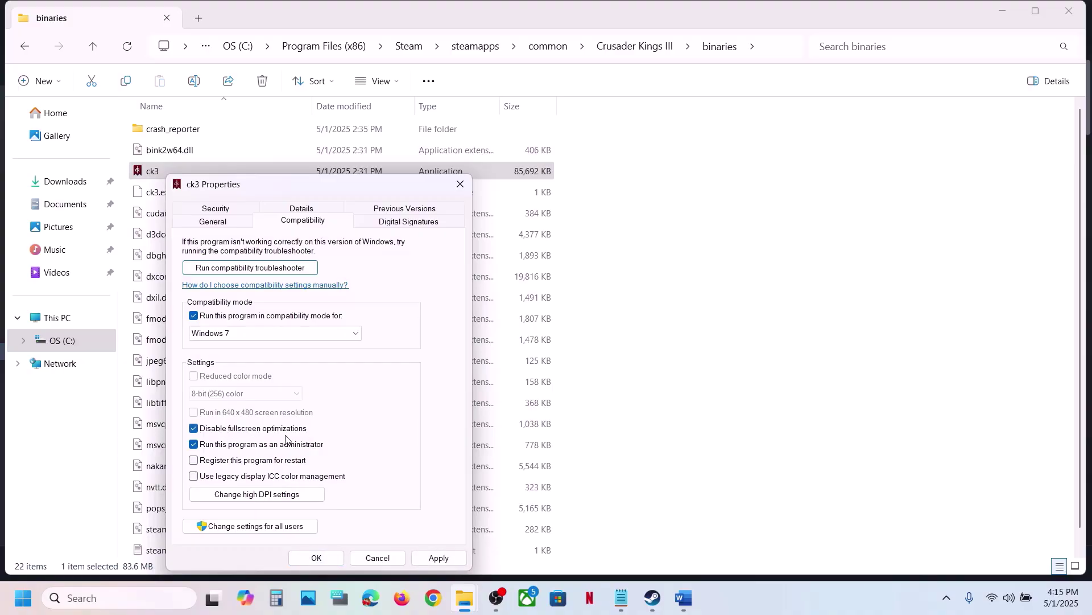
left_click(429, 557)
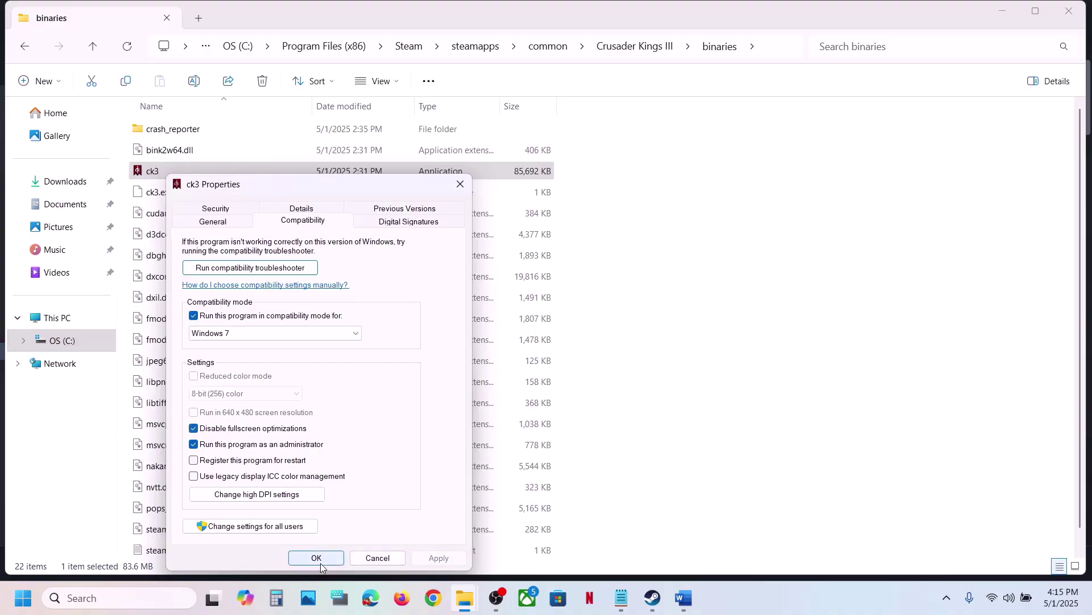
left_click(321, 563)
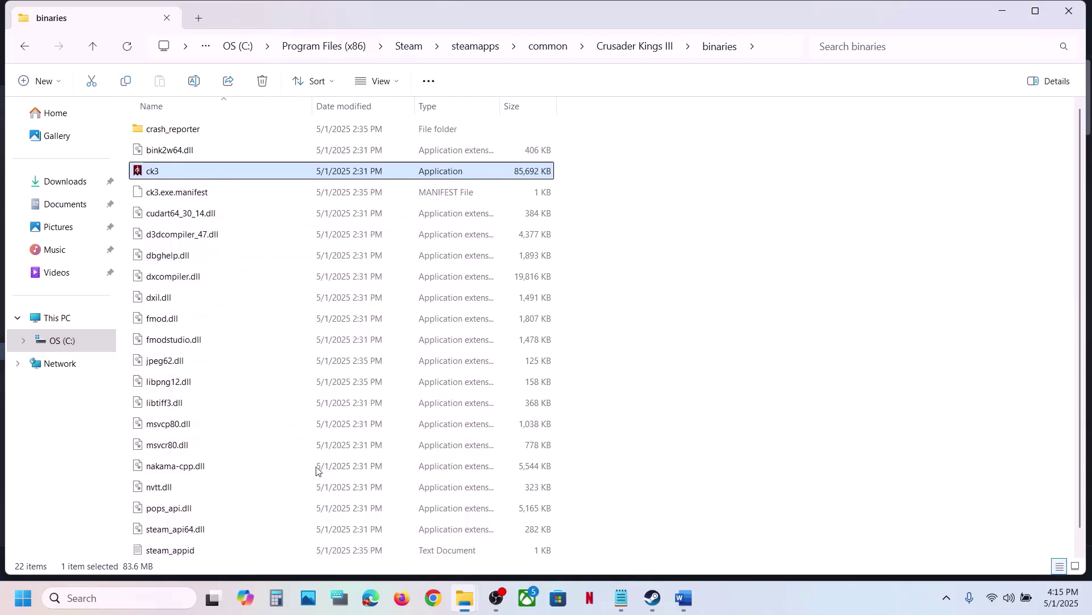
Step: Turn ck3's compatibility mode back off and close the folder window
right_click(191, 172)
left_click(265, 373)
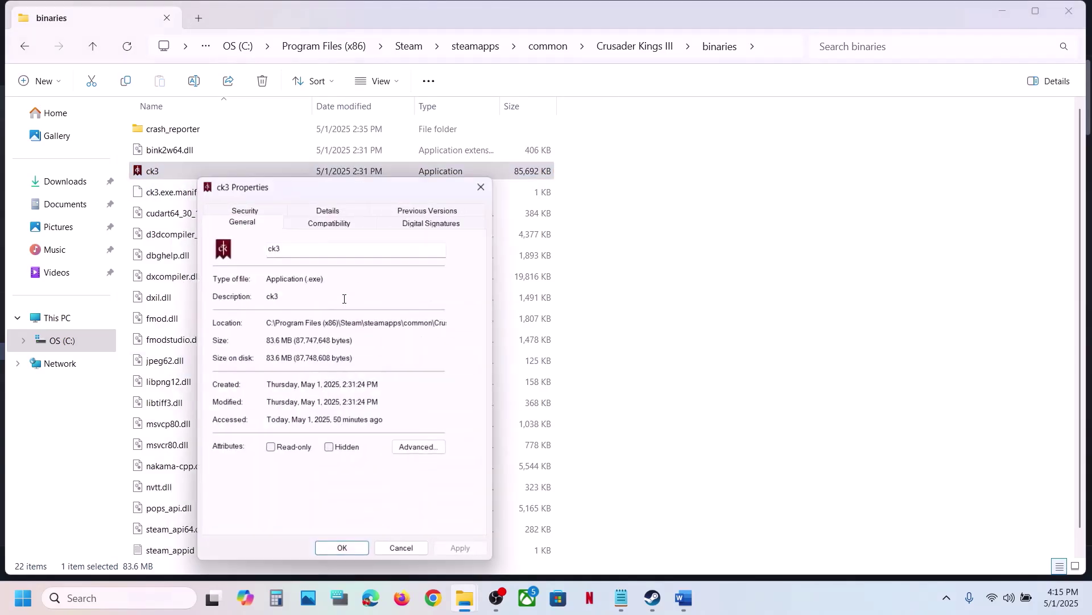
left_click(318, 221)
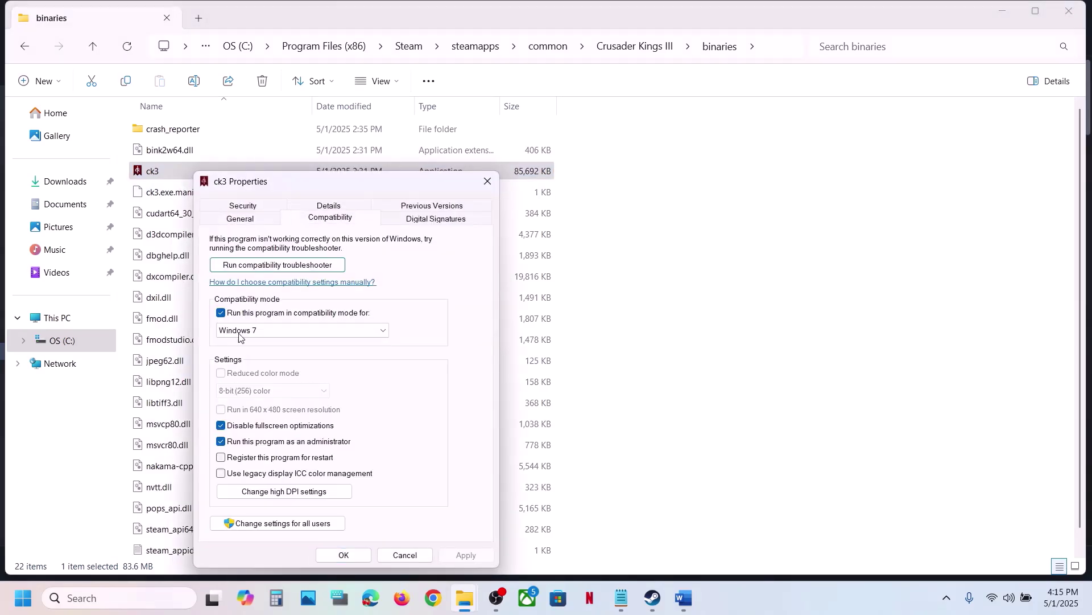
left_click(222, 313)
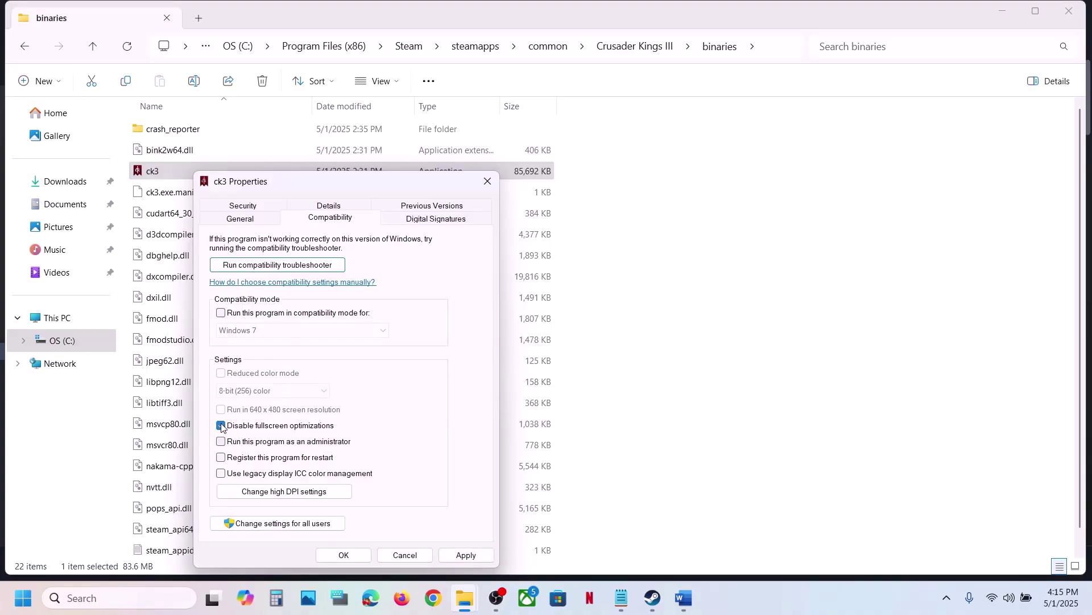
left_click(458, 556)
left_click(343, 555)
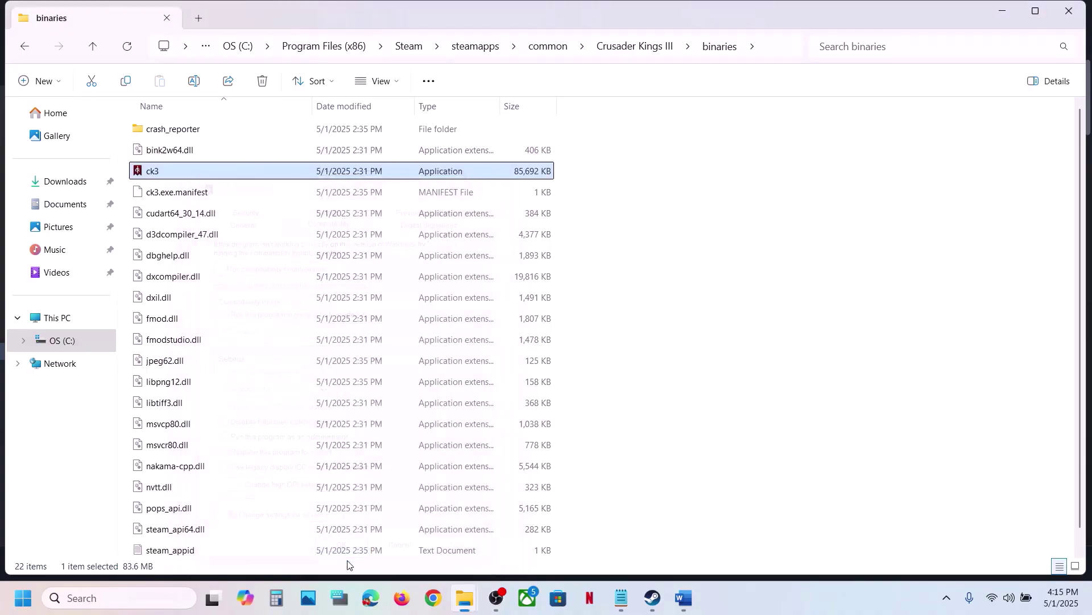
left_click(1070, 11)
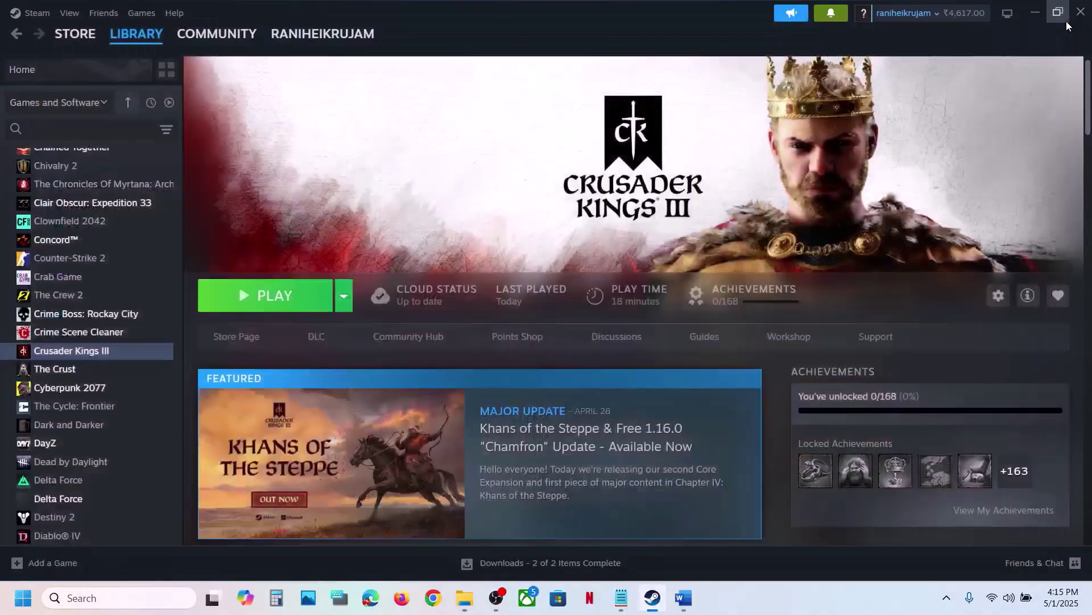
Step: Read Word's Step 6 on backing up and renaming save files, then return to the binaries folder
left_click(684, 598)
scroll(473, 397, "down", 5)
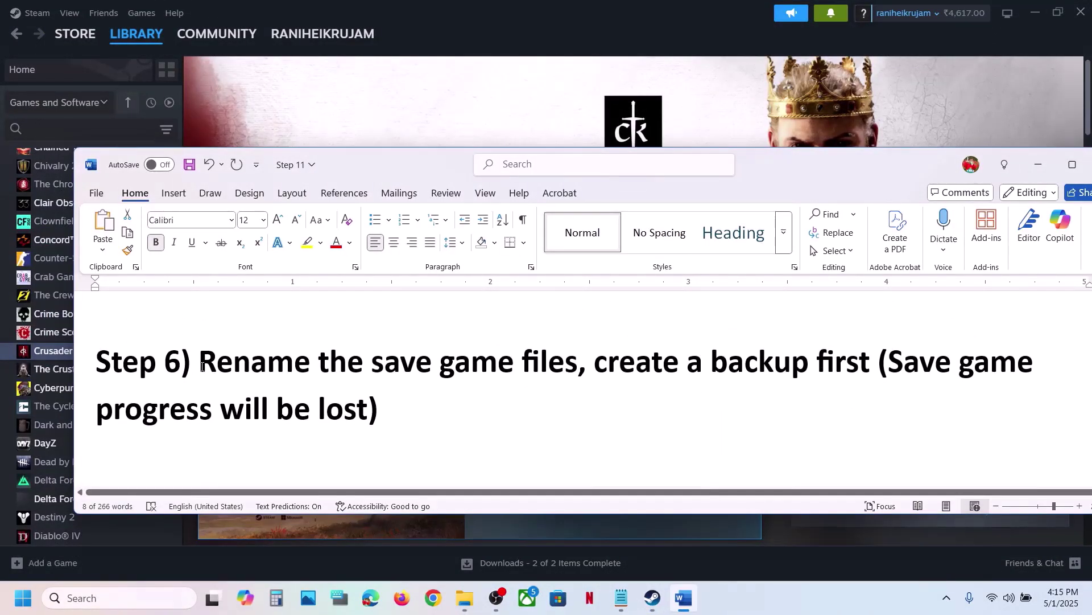
left_click_drag(202, 367, 814, 371)
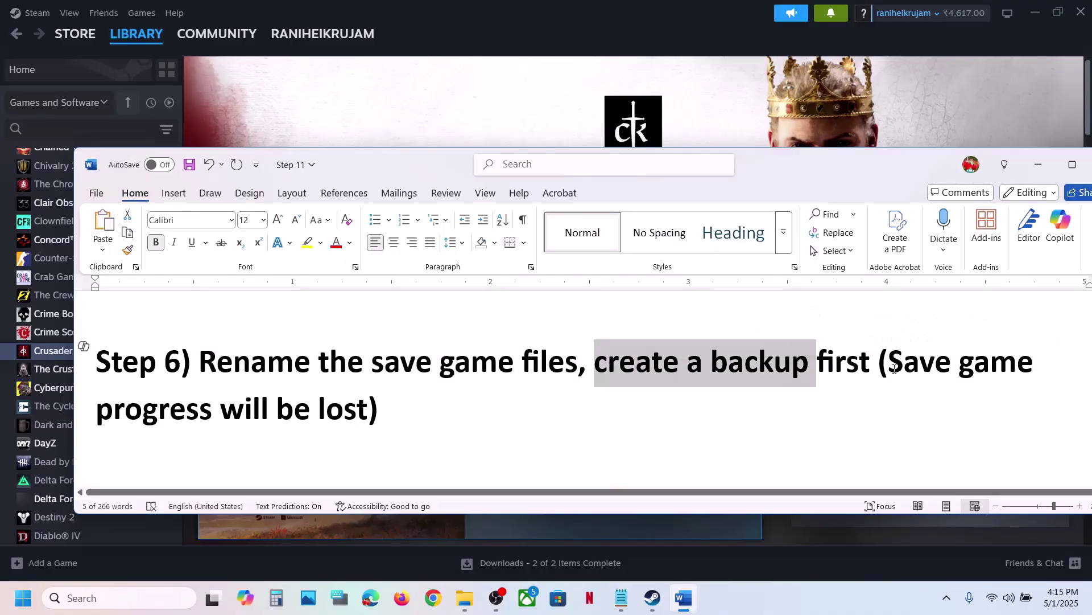
left_click_drag(891, 370, 375, 413)
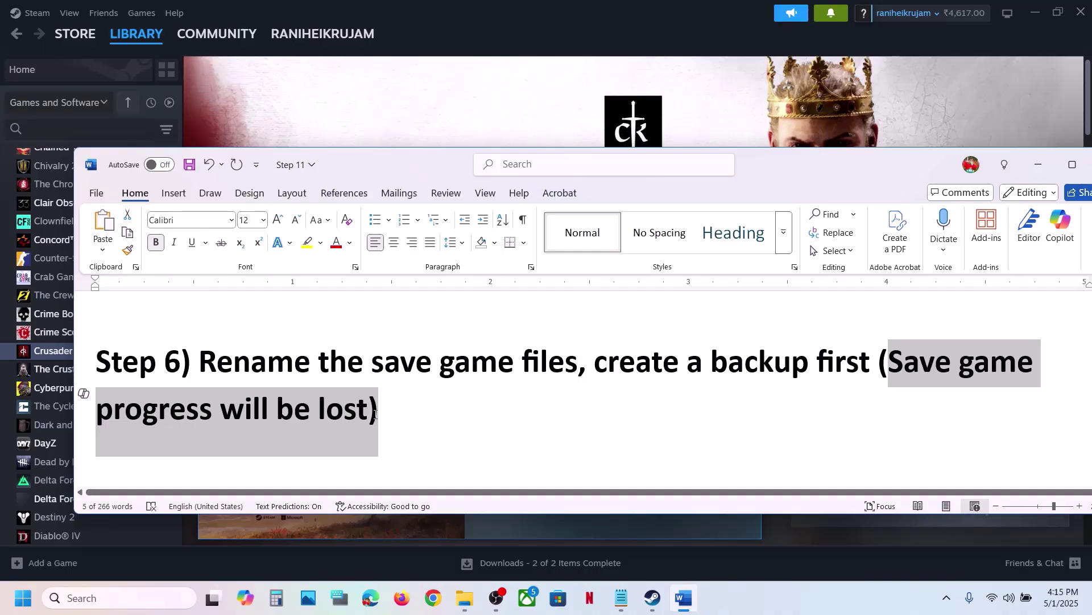
left_click_drag(376, 414, 376, 419)
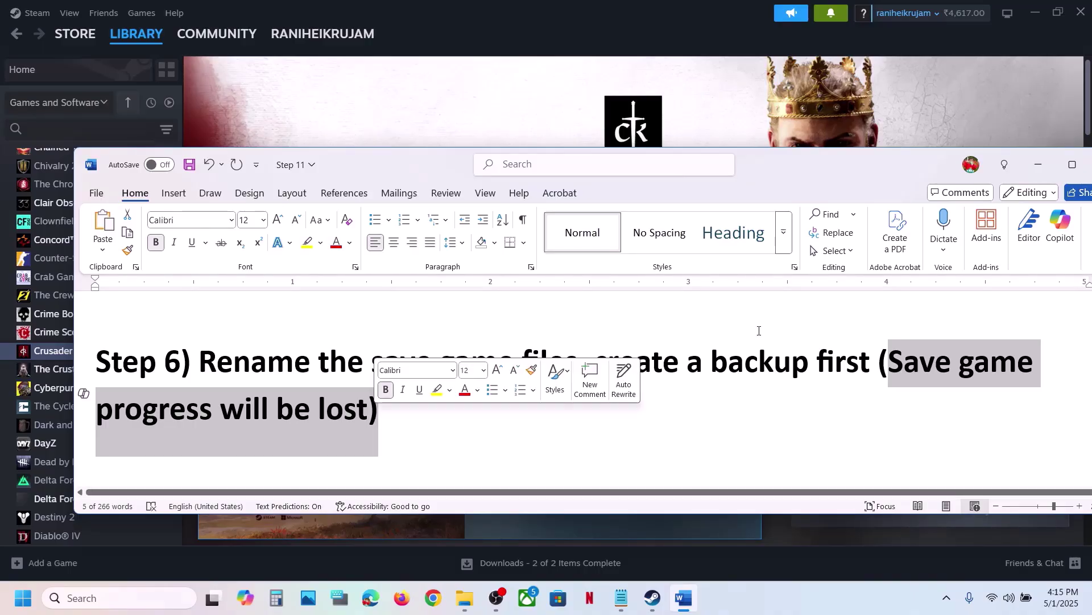
left_click_drag(712, 364, 870, 366)
left_click(486, 137)
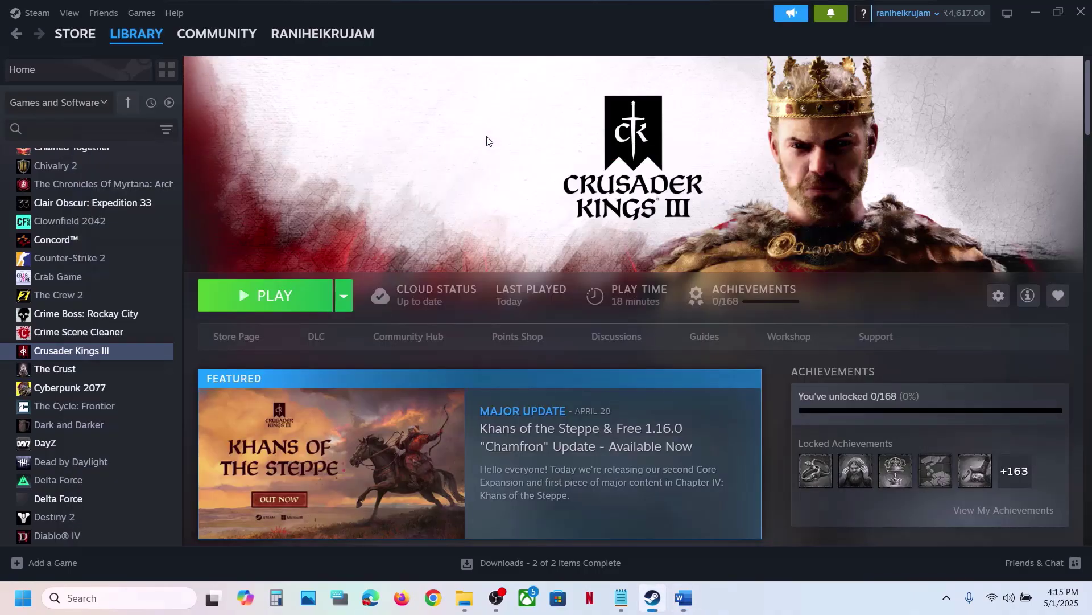
left_click(472, 610)
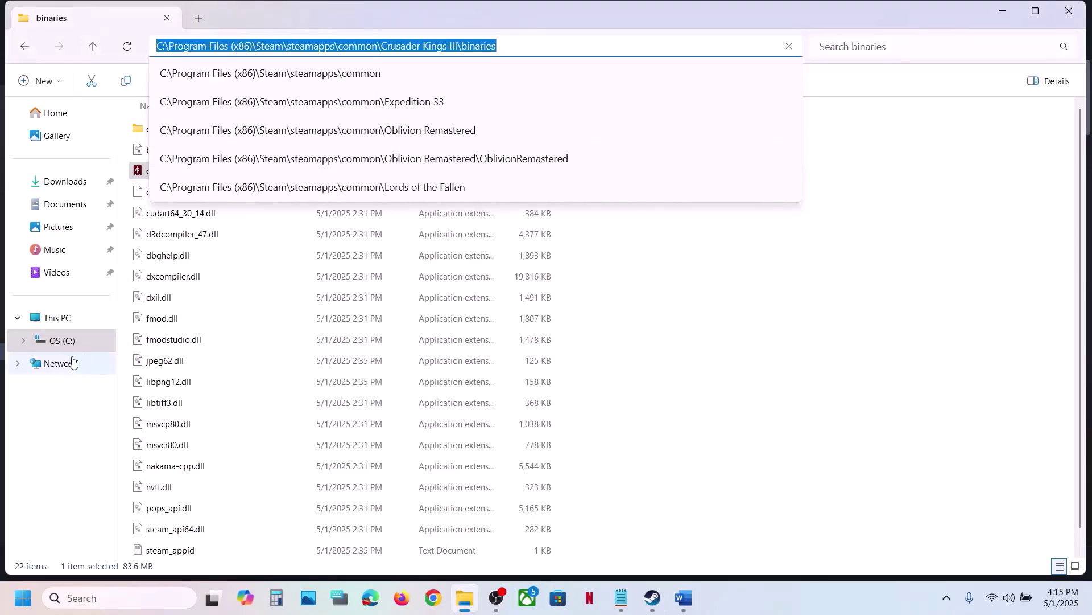
Step: Back up the Documents\Paradox Interactive\Crusader Kings III folder by copying it to the desktop
left_click(63, 207)
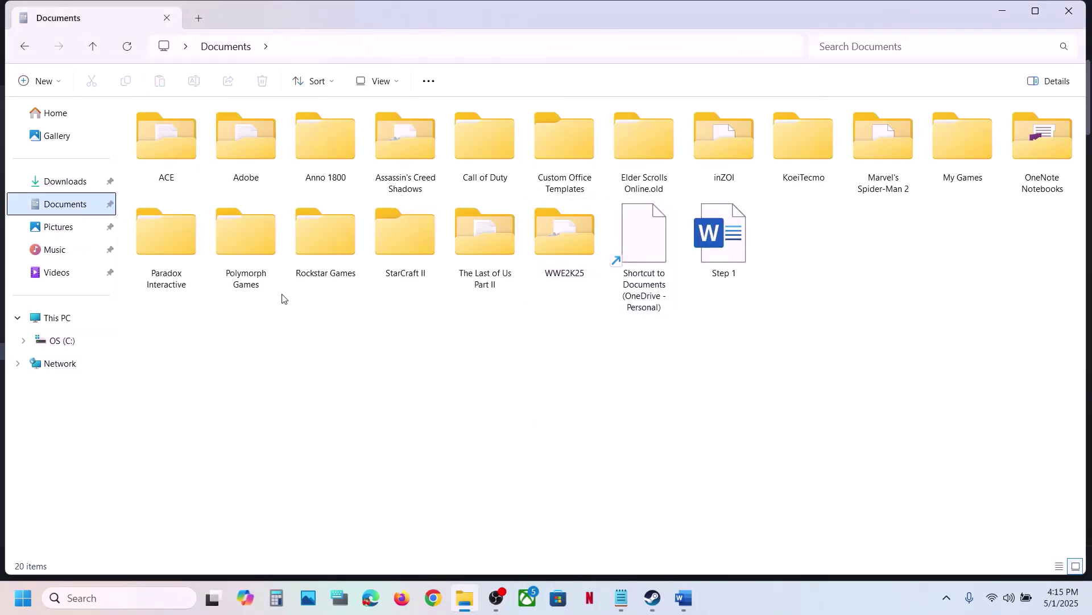
left_click(137, 269)
double_click(136, 265)
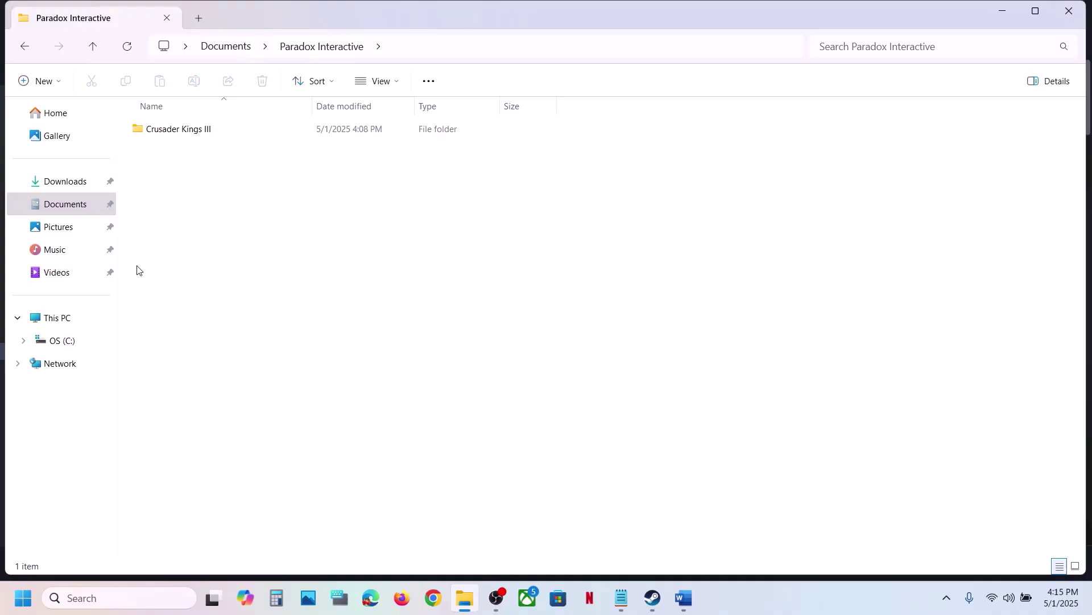
left_click(181, 131)
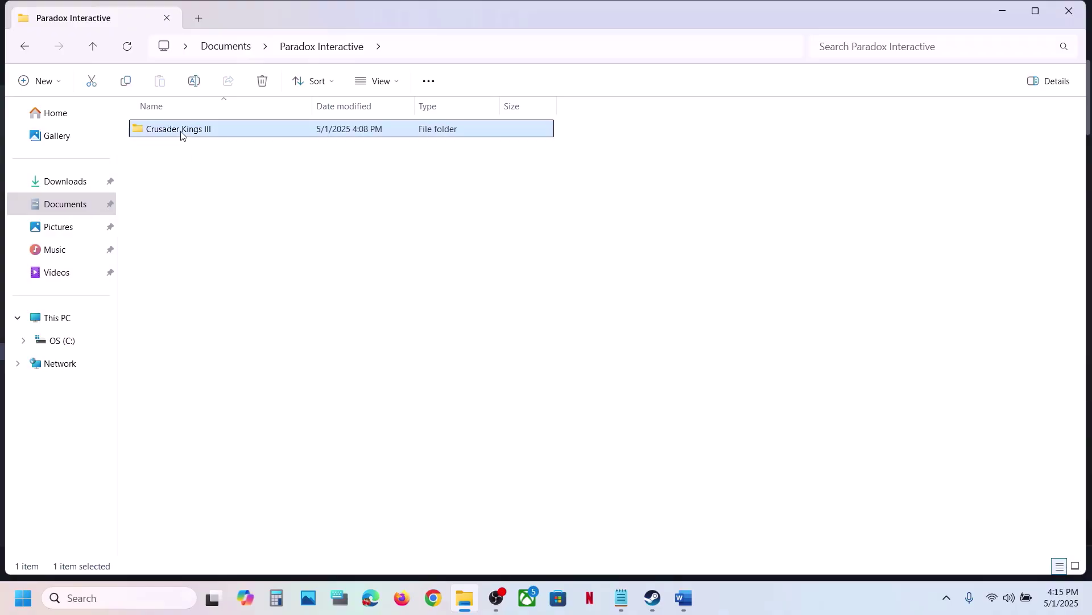
right_click(181, 134)
left_click(253, 155)
key("super+d")
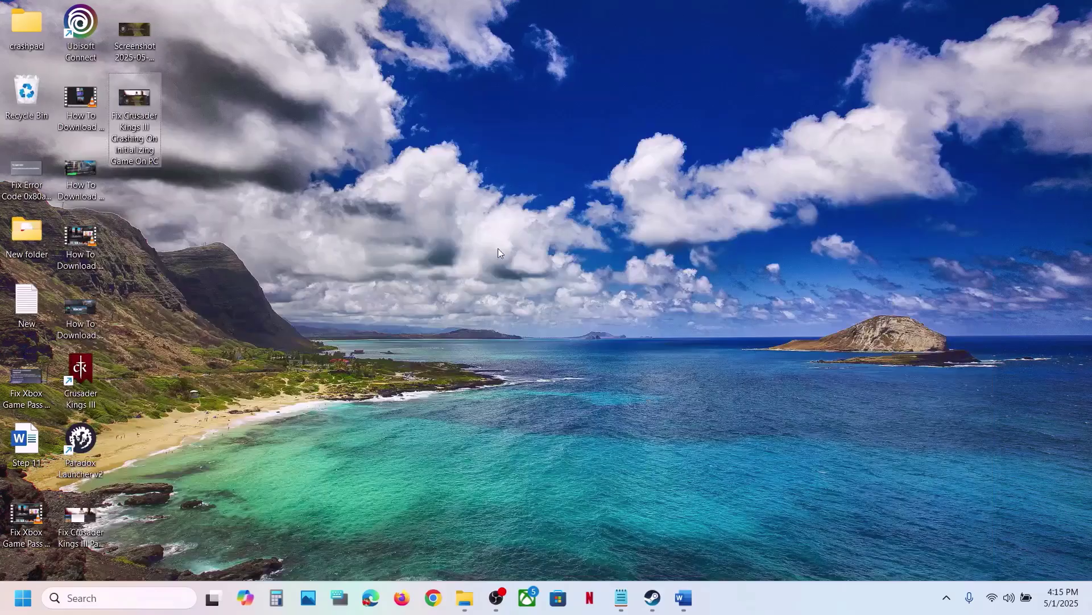
key("ctrl+v")
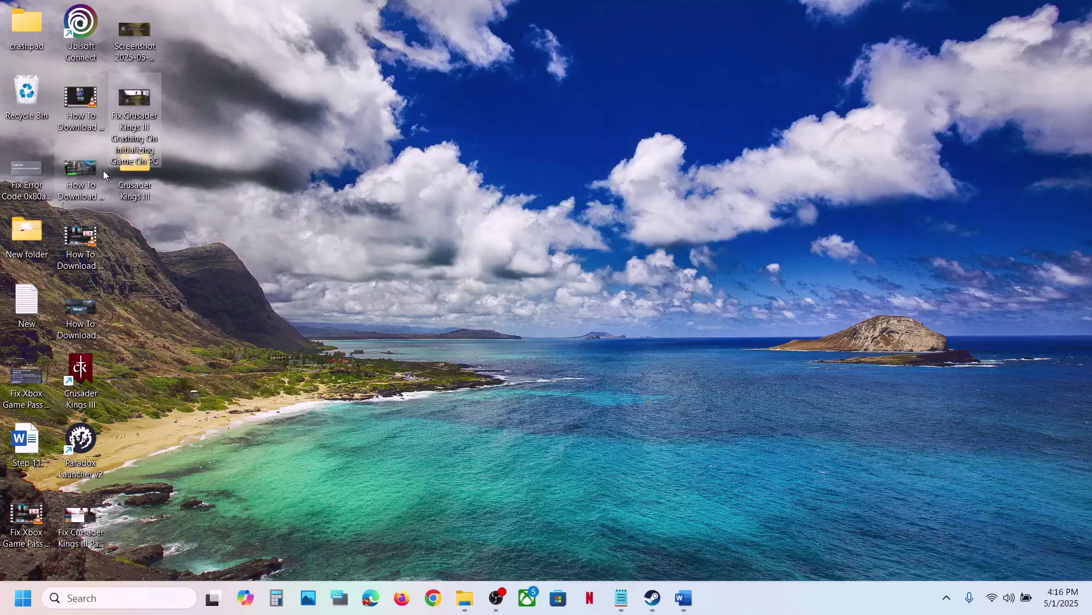
left_click_drag(128, 187, 502, 262)
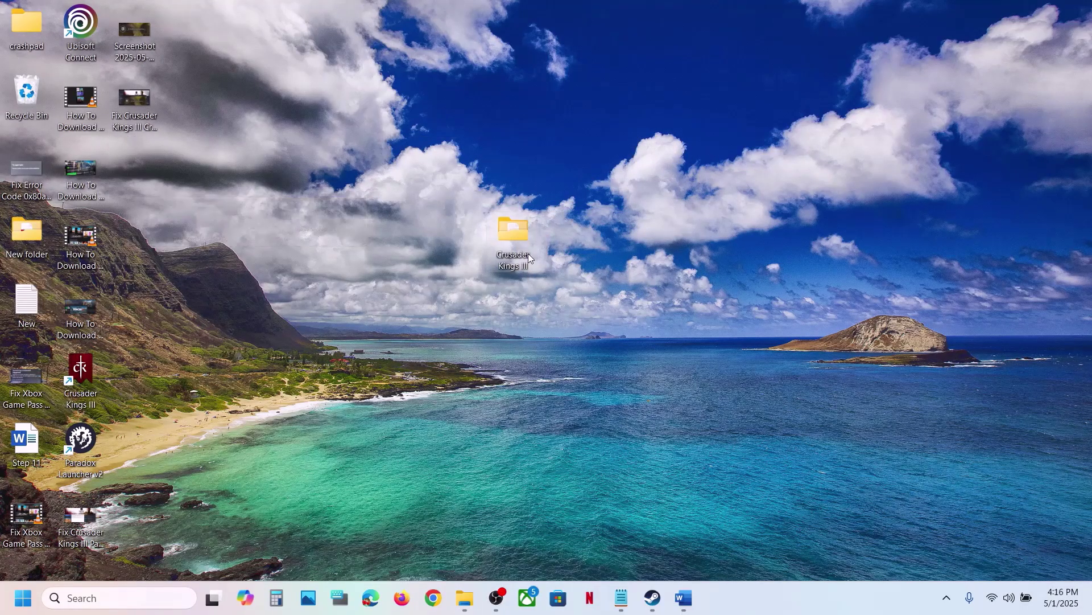
Step: Rename the original folder to Crusader Kings III.old and return to Steam
left_click(465, 599)
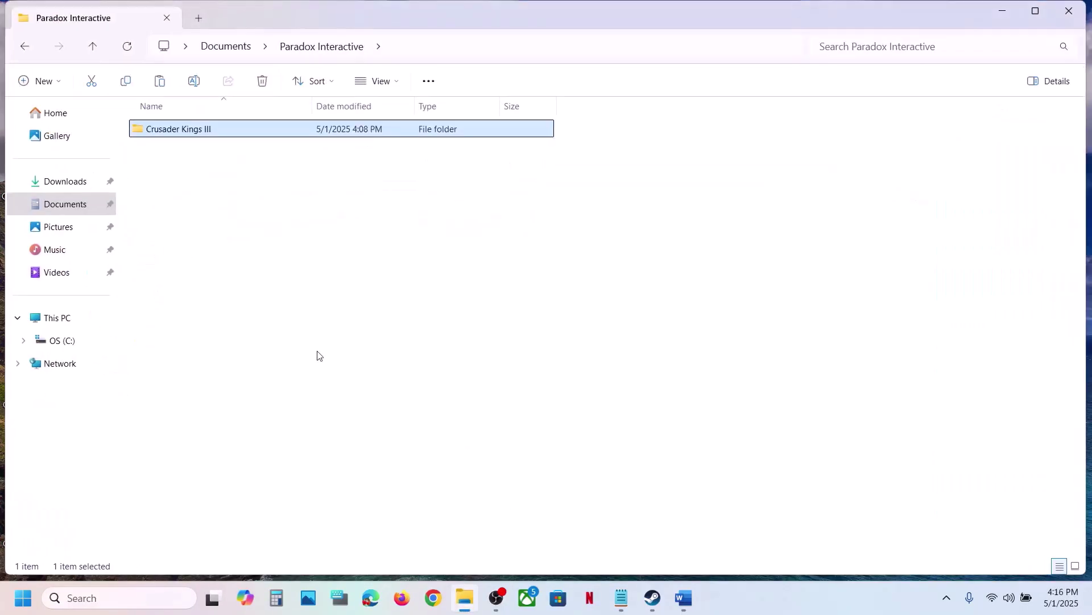
right_click(216, 131)
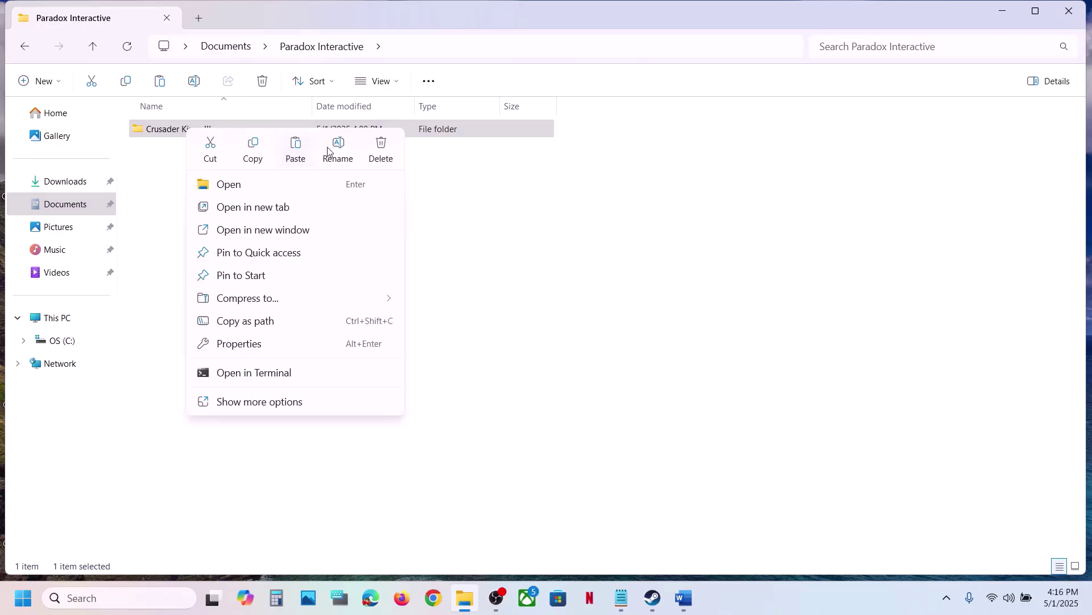
left_click(345, 147)
left_click(226, 130)
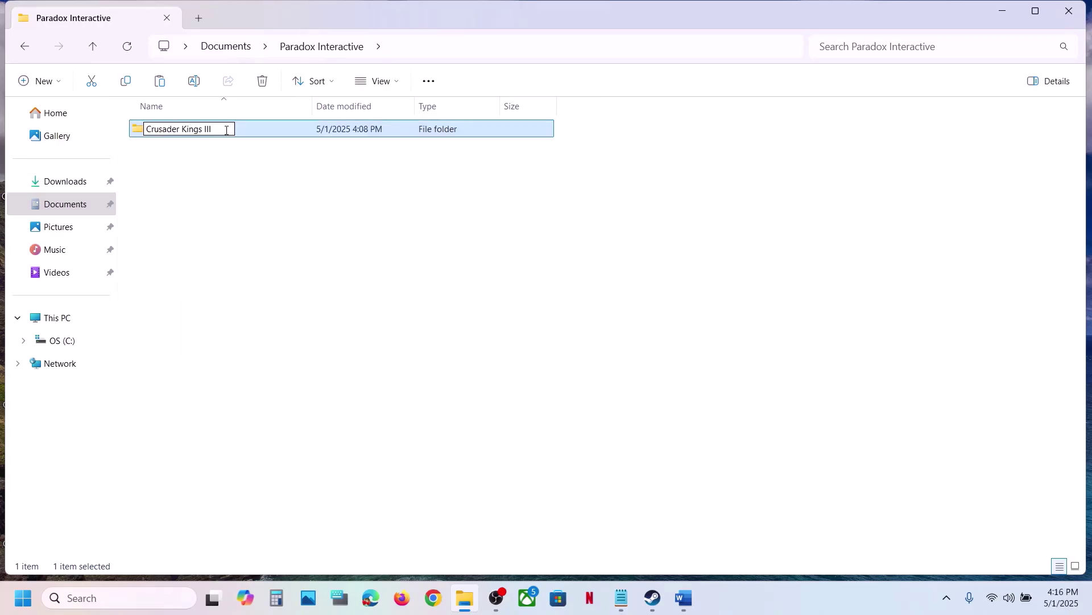
key("Return")
left_click(253, 229)
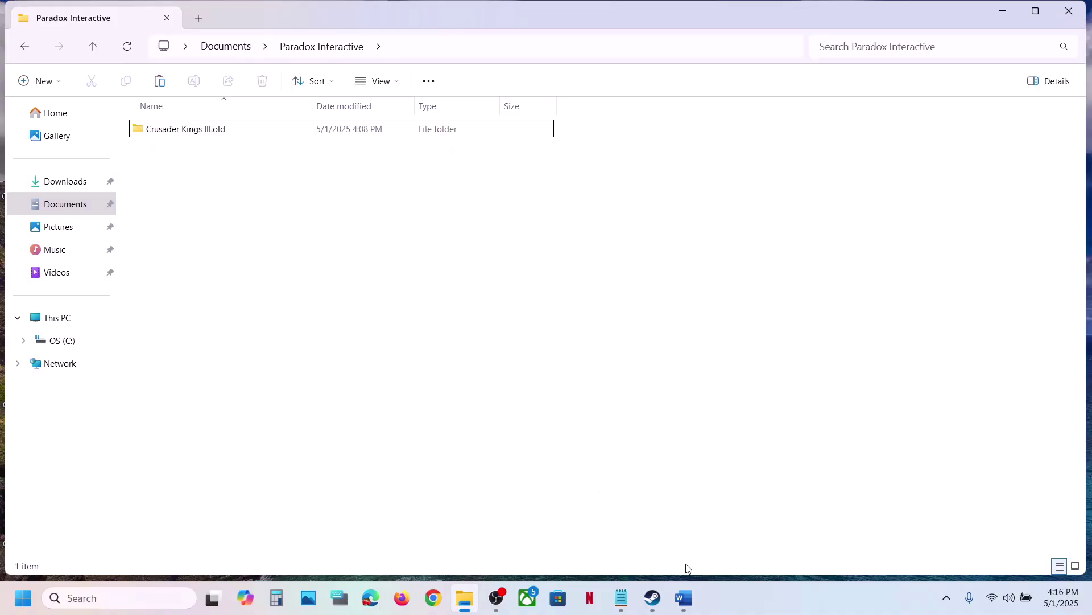
left_click(653, 597)
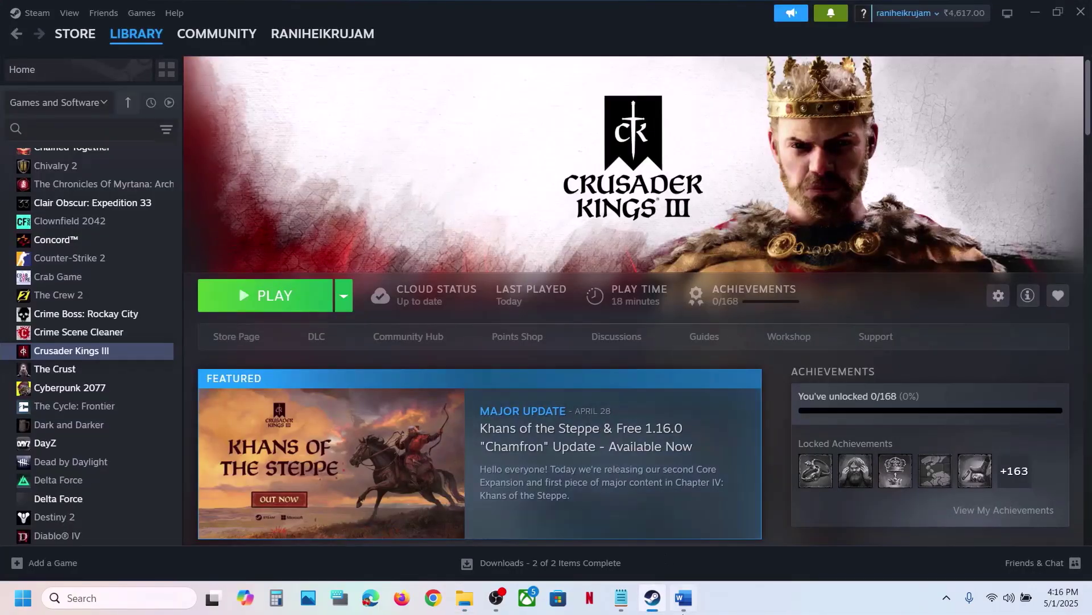
Step: Highlight the 'Verify the game files' instruction in the Word guide
left_click(683, 597)
scroll(442, 311, "down", 3)
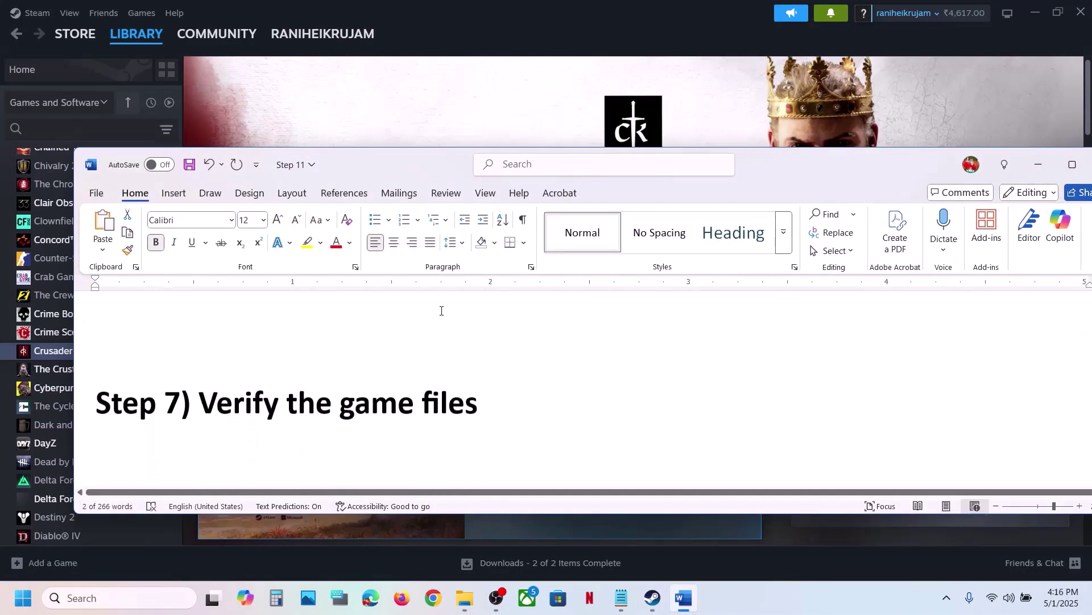
left_click_drag(199, 403, 478, 404)
Step: View Crusader Kings III's Installed Files properties page in Steam, then return to the Word guide
left_click(444, 120)
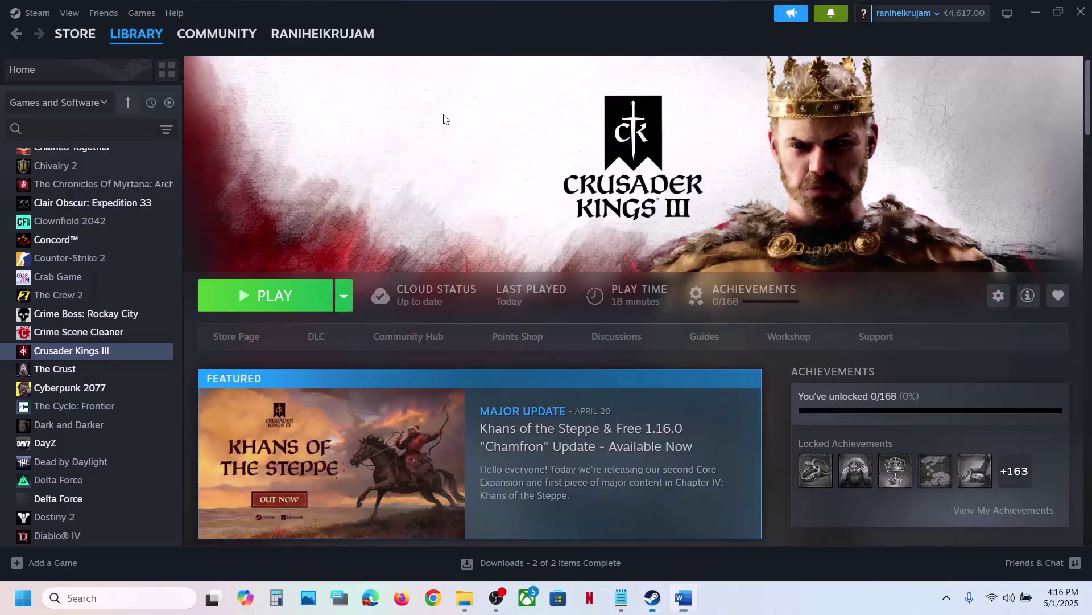
right_click(125, 351)
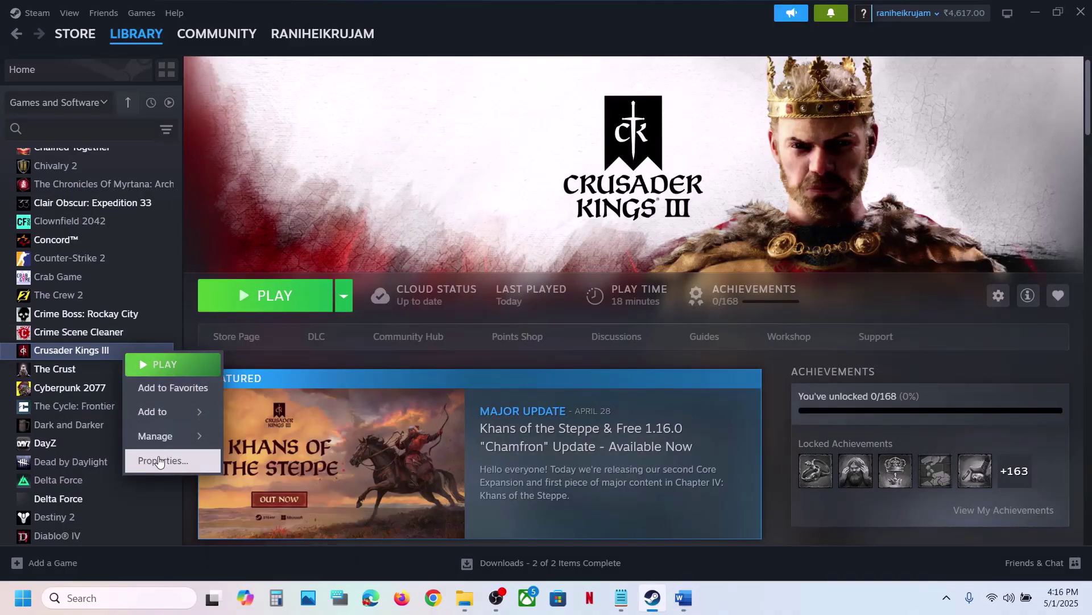
left_click(159, 461)
left_click(313, 215)
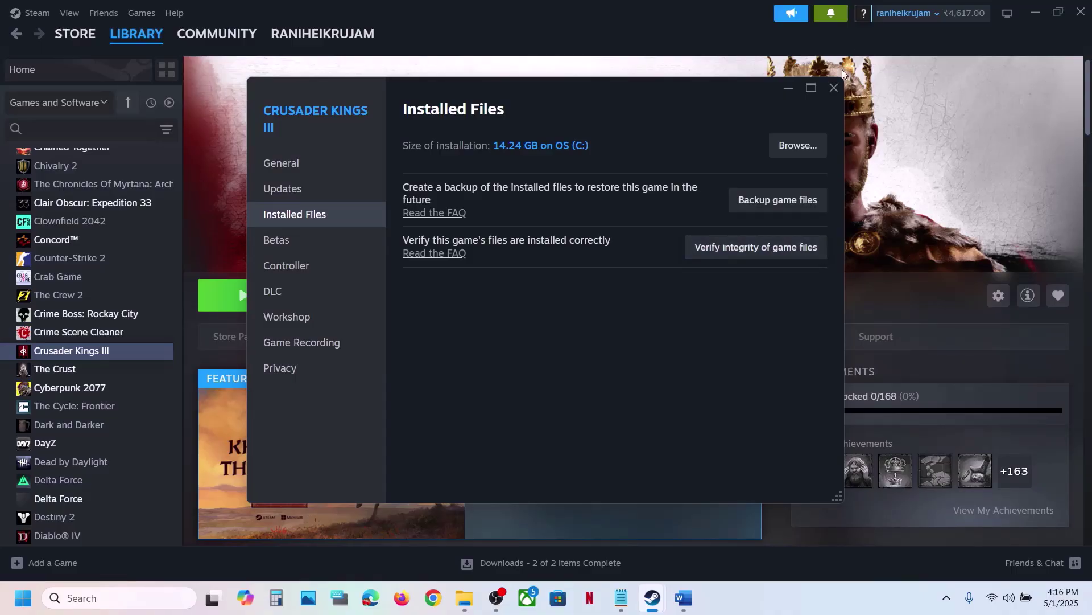
left_click(834, 87)
left_click(683, 597)
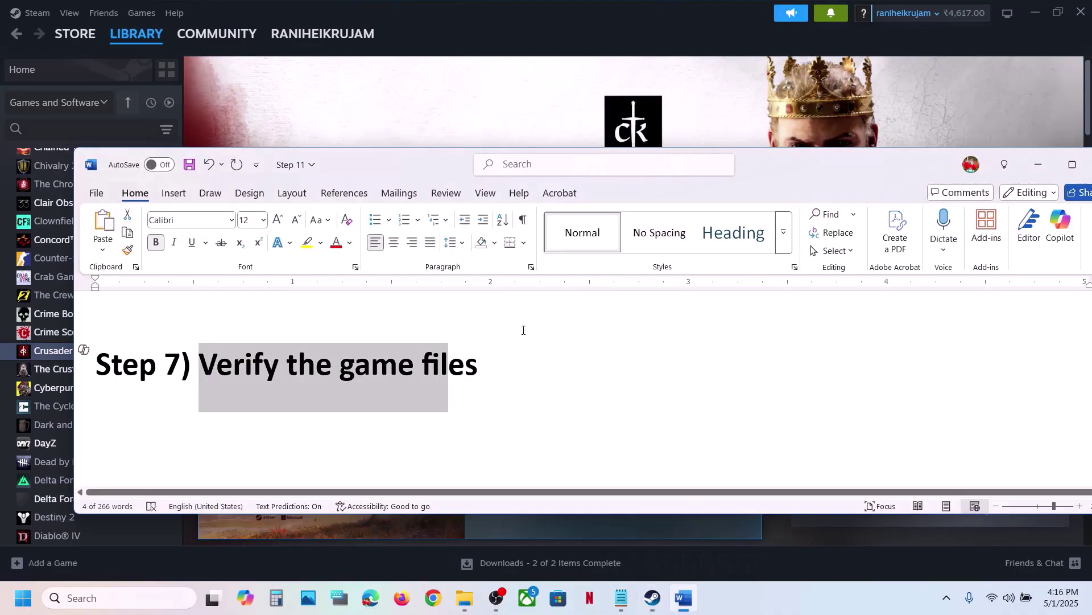
scroll(520, 327, "down", 4)
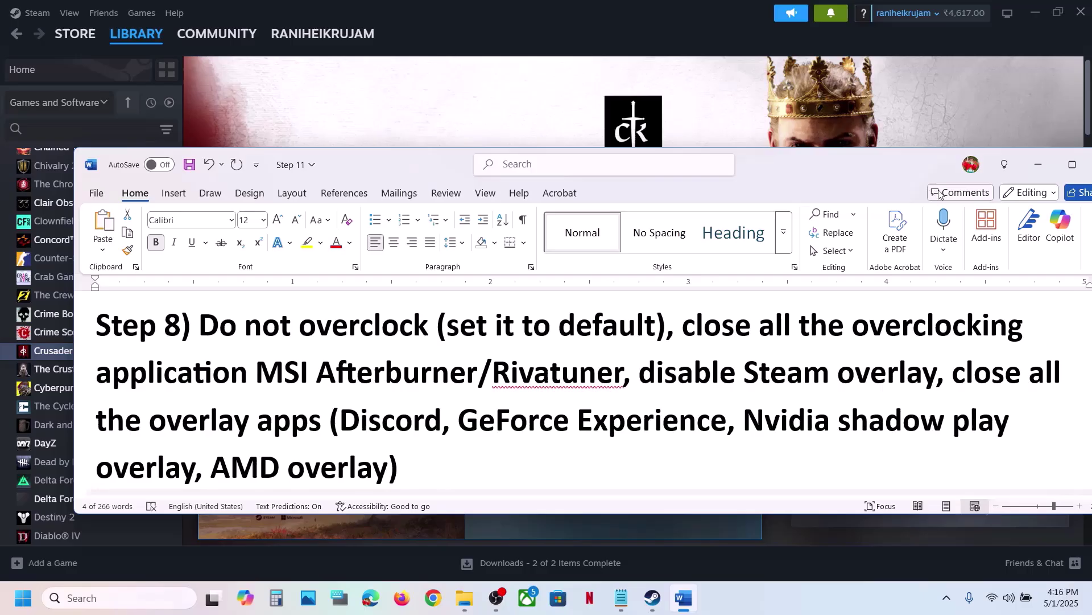
Step: Maximize the Word guide window
left_click(1038, 164)
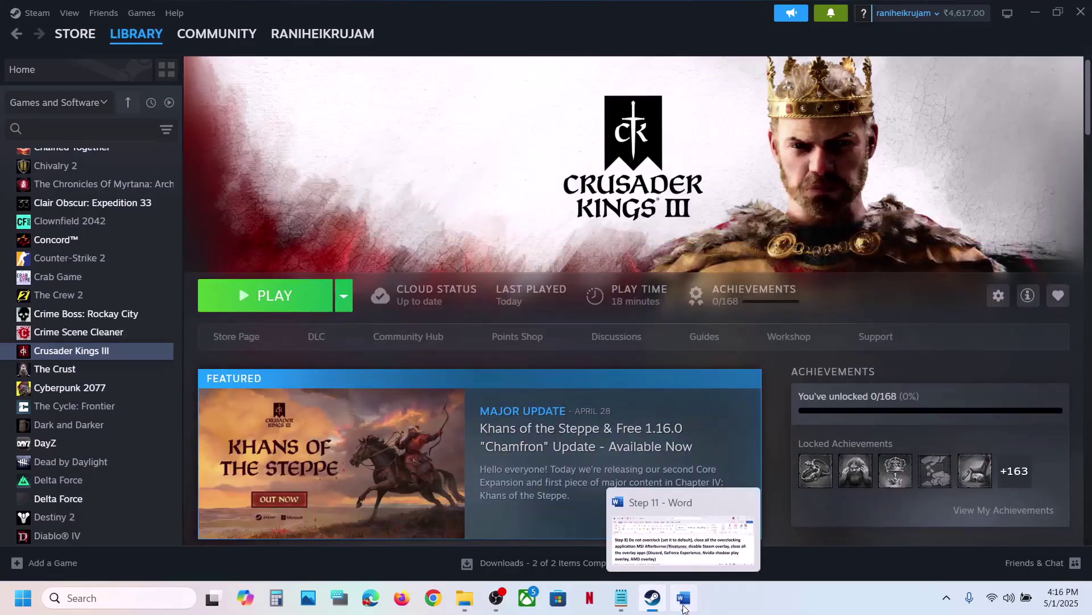
left_click(683, 597)
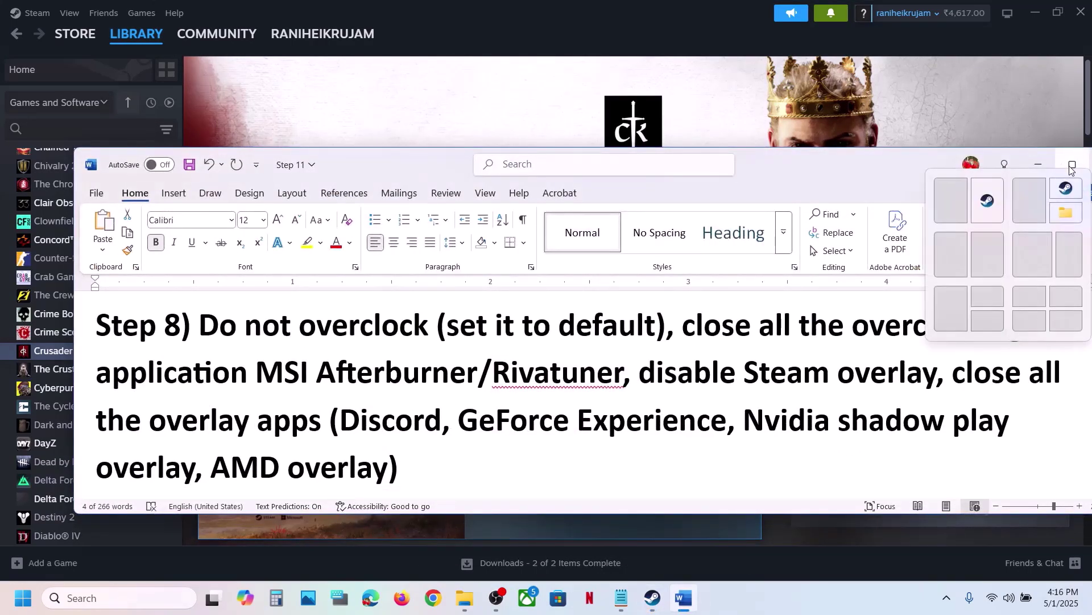
left_click_drag(930, 163, 889, 162)
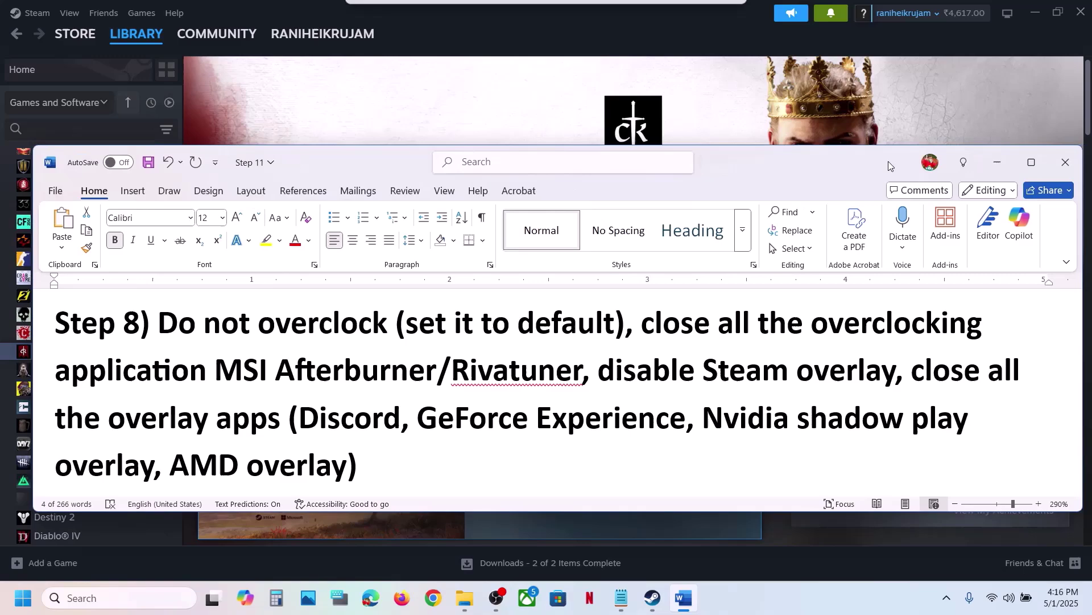
left_click(1031, 162)
scroll(710, 259, "up", 2)
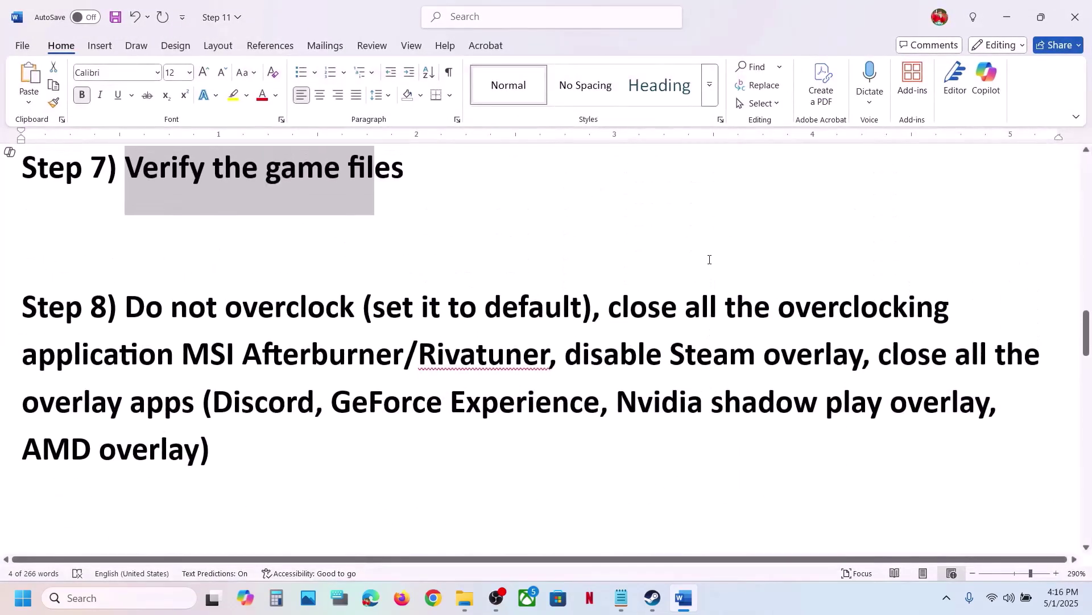
Step: Highlight Step 8's overclocking, MSI Afterburner/Rivatuner and Steam overlay instructions, then return to Steam
left_click_drag(387, 308, 910, 307)
left_click_drag(351, 336, 263, 363)
left_click_drag(414, 353, 548, 357)
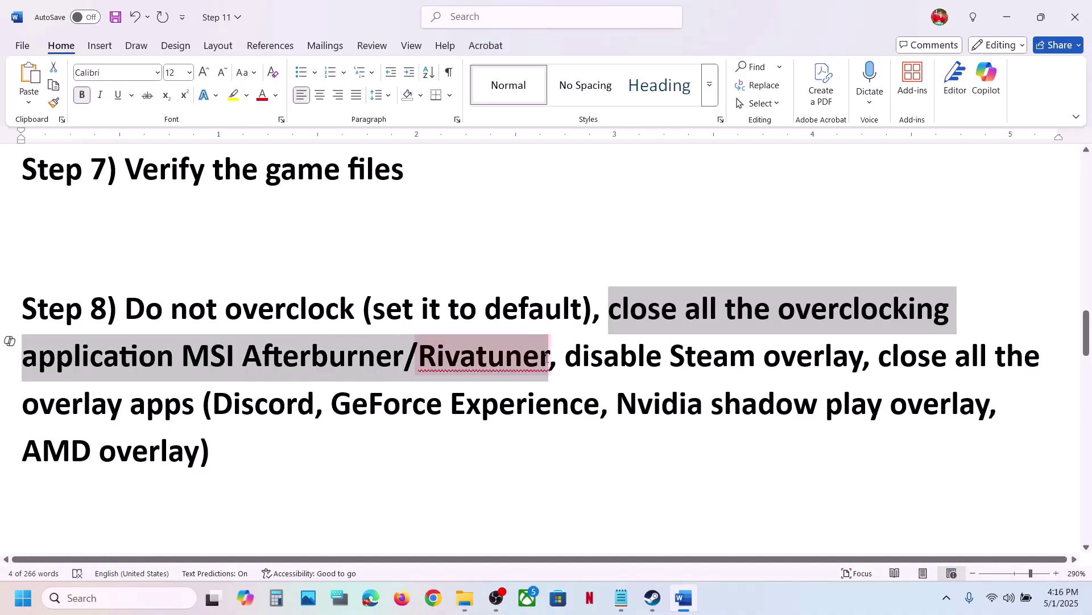
left_click(548, 357)
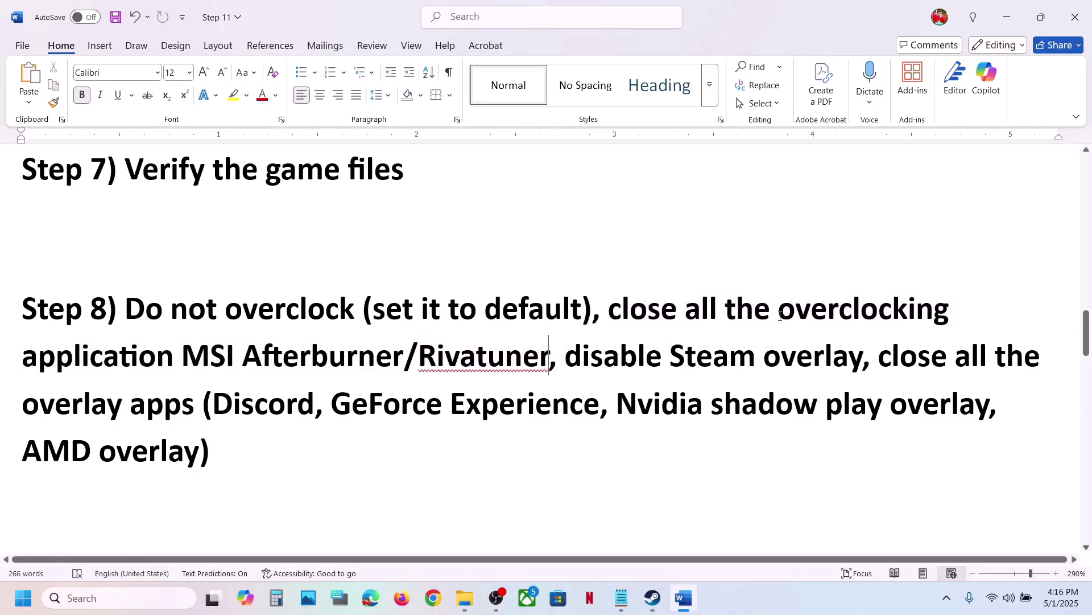
left_click_drag(780, 315, 916, 315)
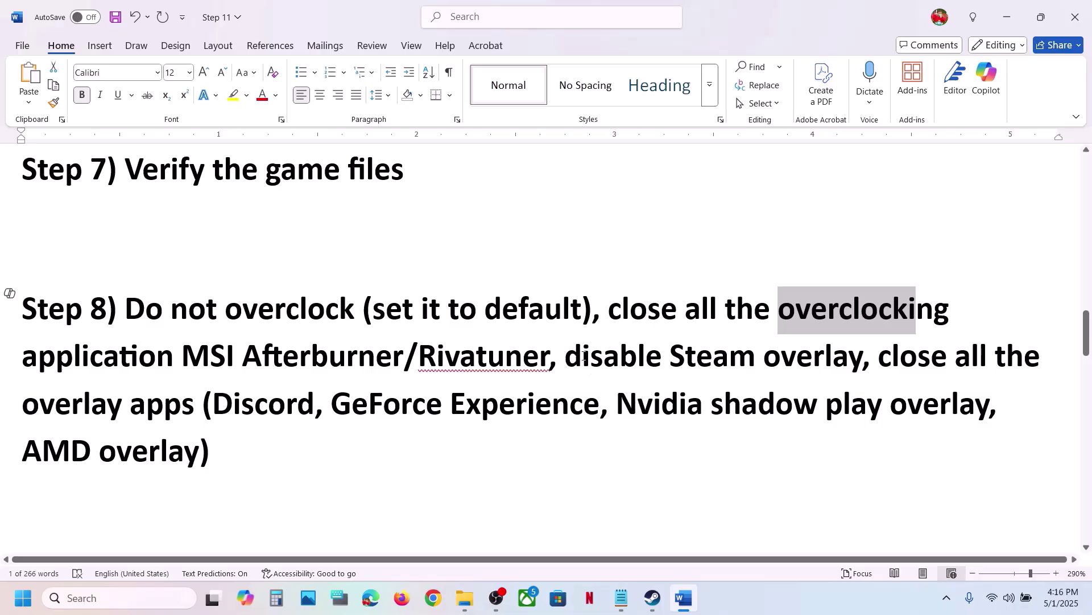
left_click_drag(571, 357, 865, 357)
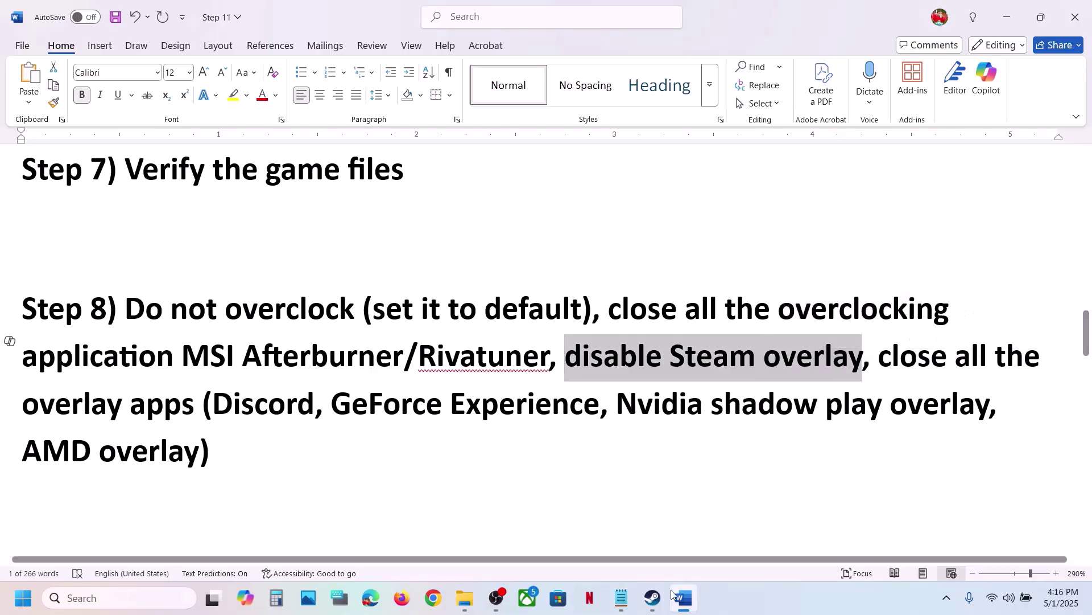
left_click(653, 597)
Step: Disable 'Enable the Steam Overlay while in-game' in Crusader Kings III's properties
right_click(100, 351)
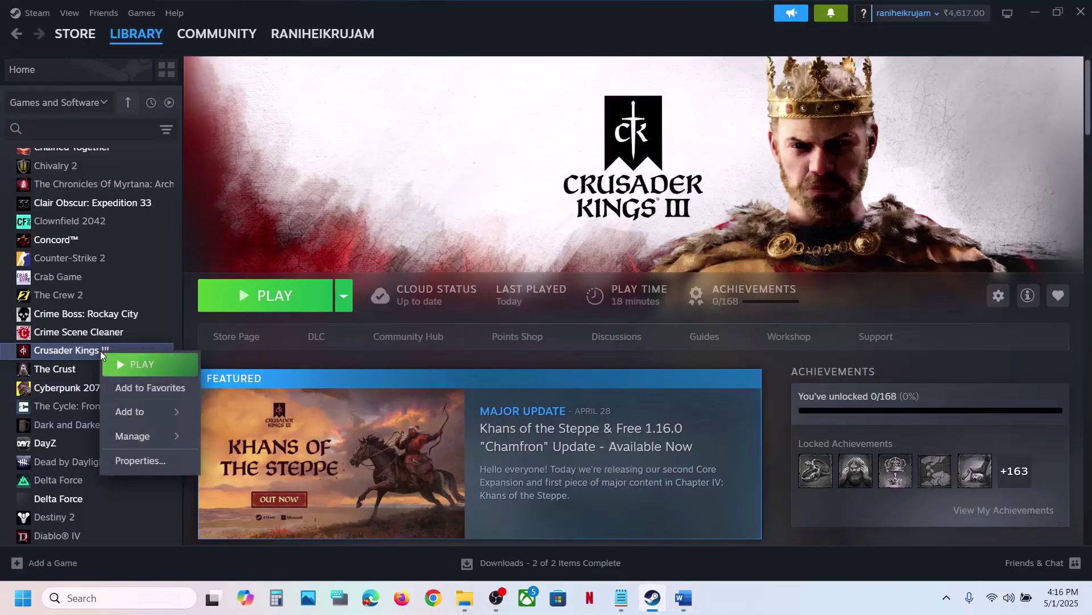
left_click(141, 461)
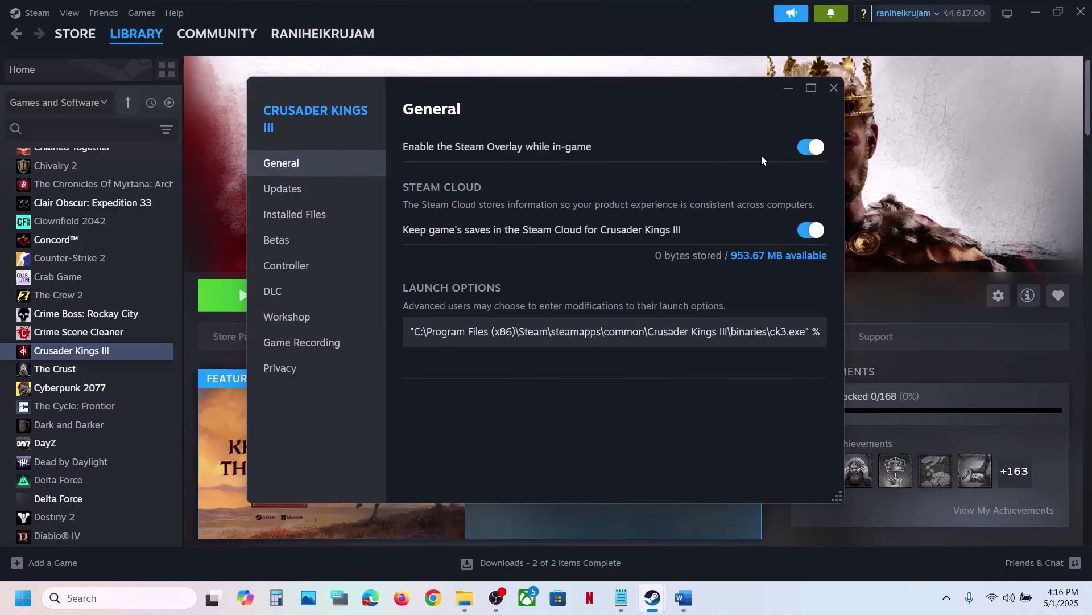
left_click(799, 150)
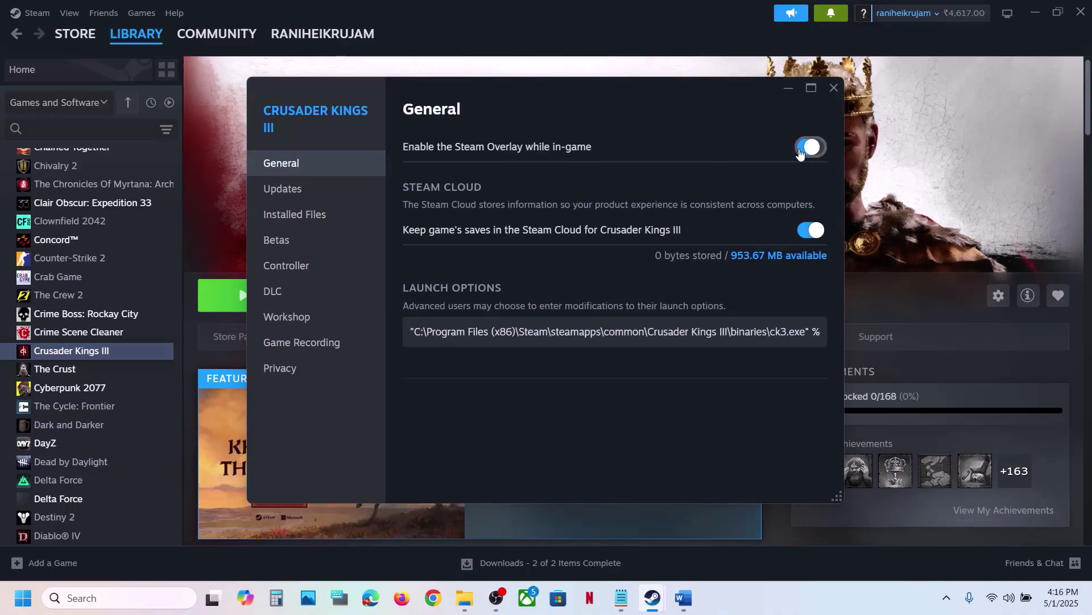
left_click(832, 89)
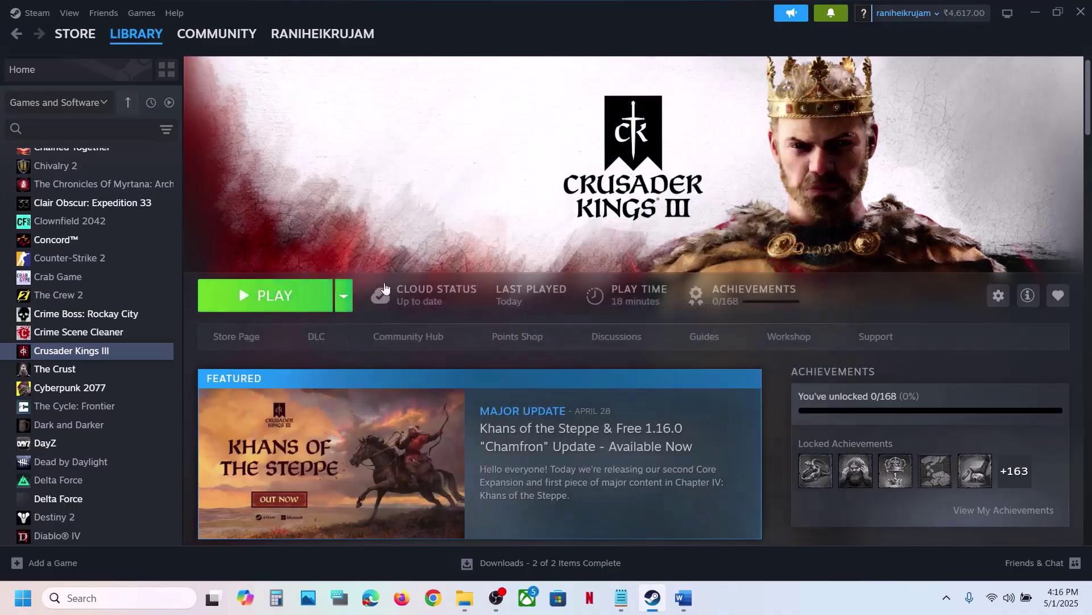
Step: Highlight the 'close all the overlay apps' note in the Word guide
left_click(689, 604)
scroll(448, 343, "down", 1)
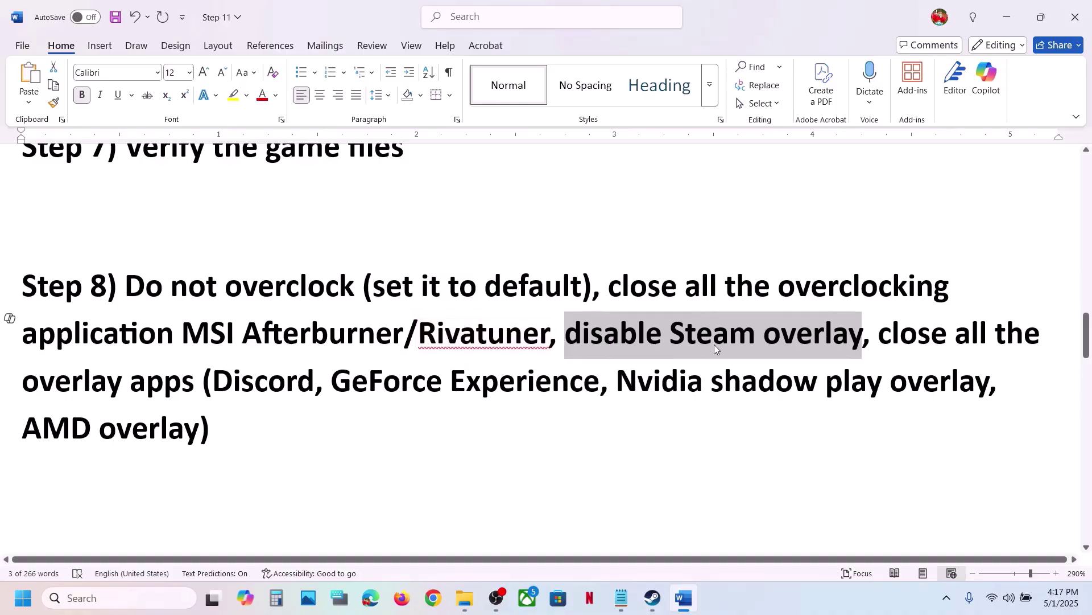
left_click_drag(892, 328, 315, 386)
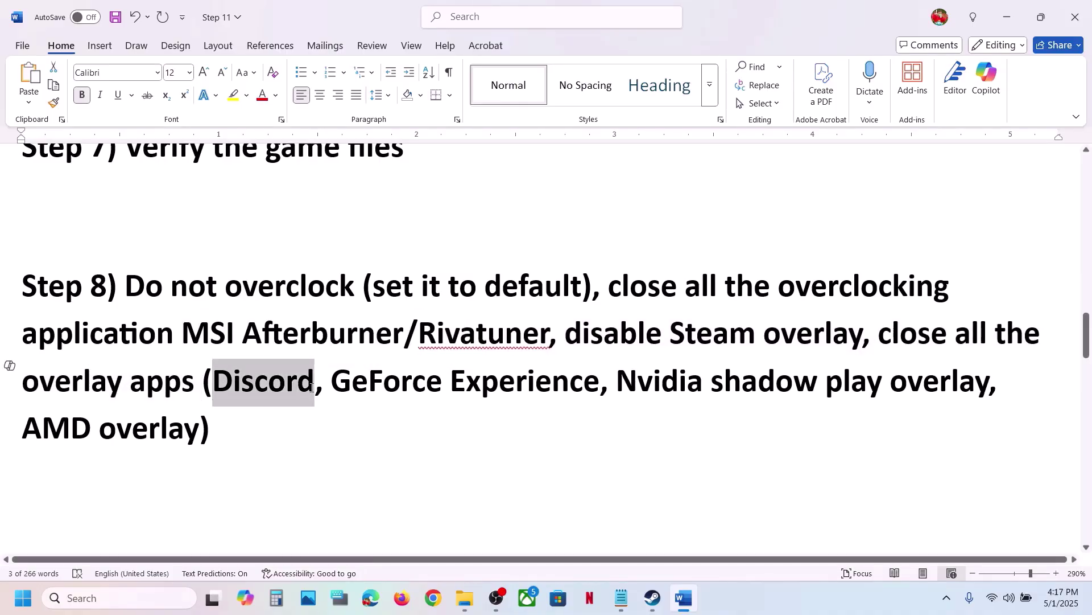
left_click(142, 607)
type("nvi")
key("Return")
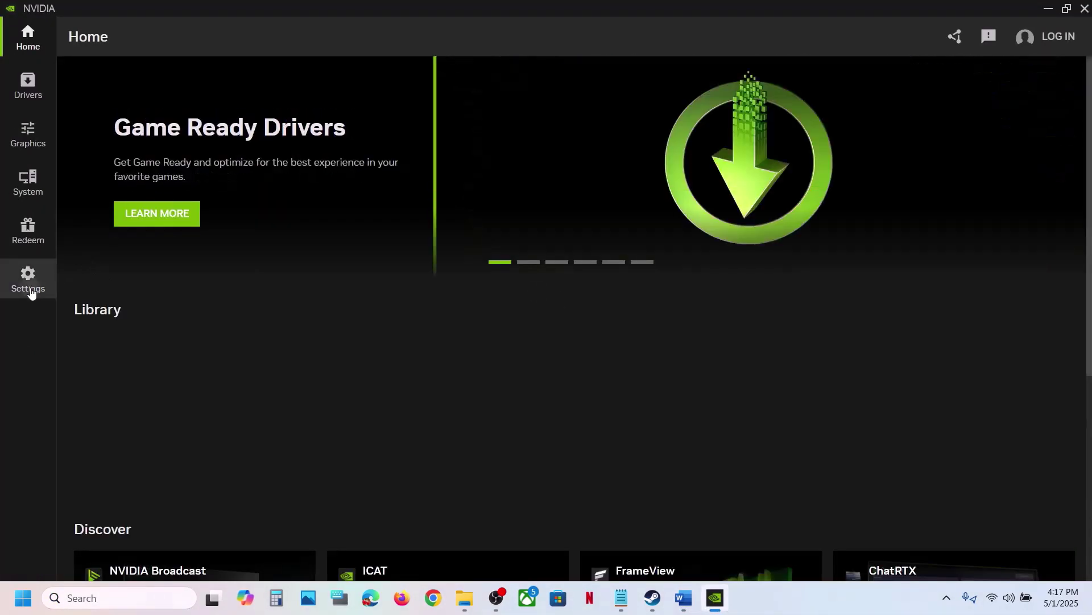
left_click(29, 279)
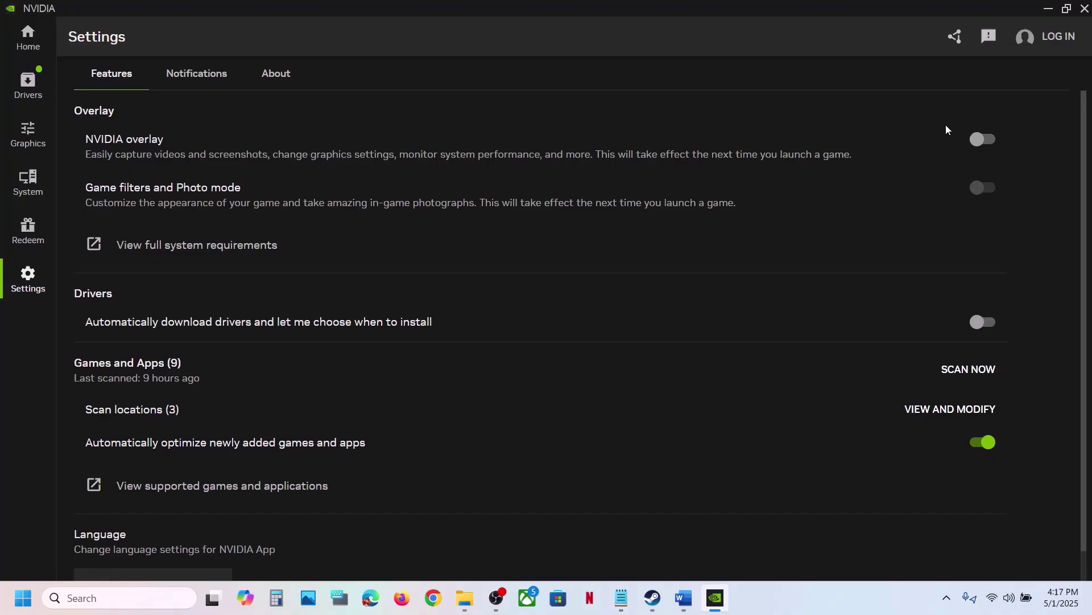
left_click(1086, 8)
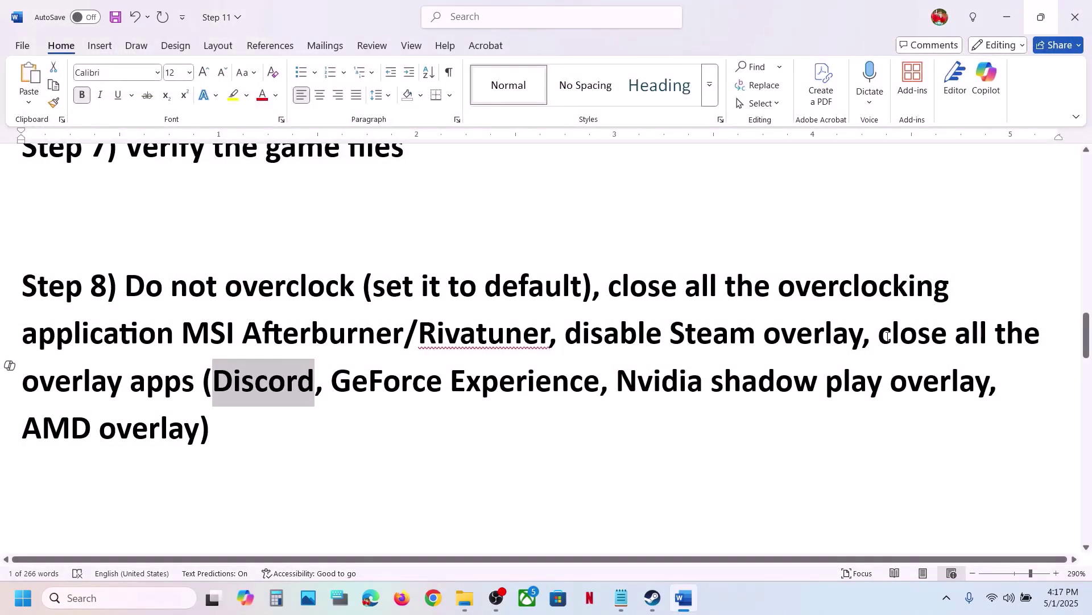
Step: Select the NVIDIA driver download link in Word's Step 9 and open it in the browser
left_click_drag(887, 335, 211, 430)
left_click(214, 422)
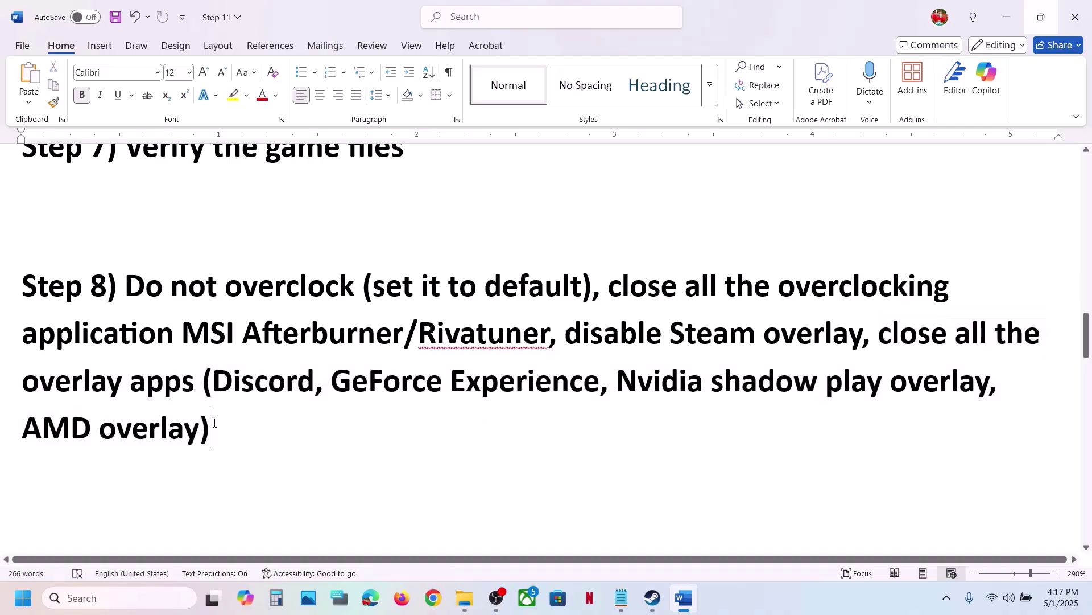
scroll(215, 422, "down", 5)
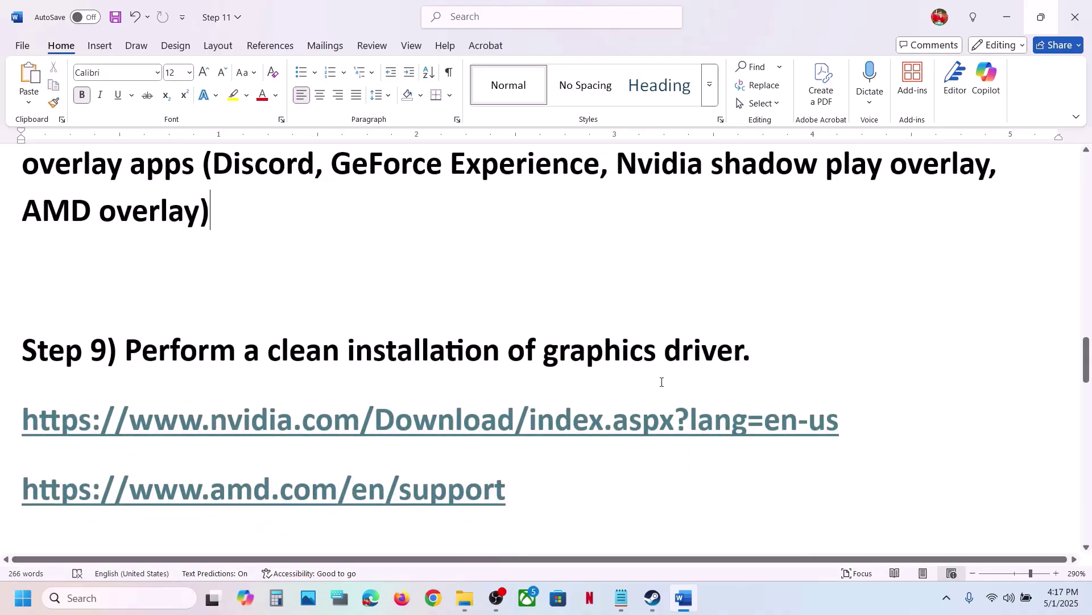
triple_click(221, 416)
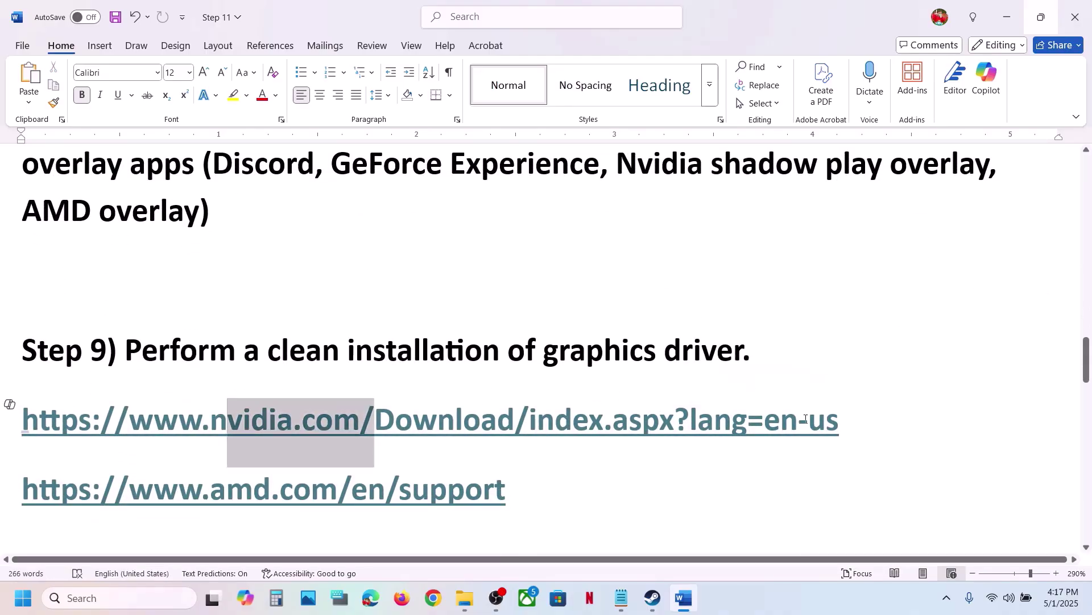
scroll(478, 450, "down", 1)
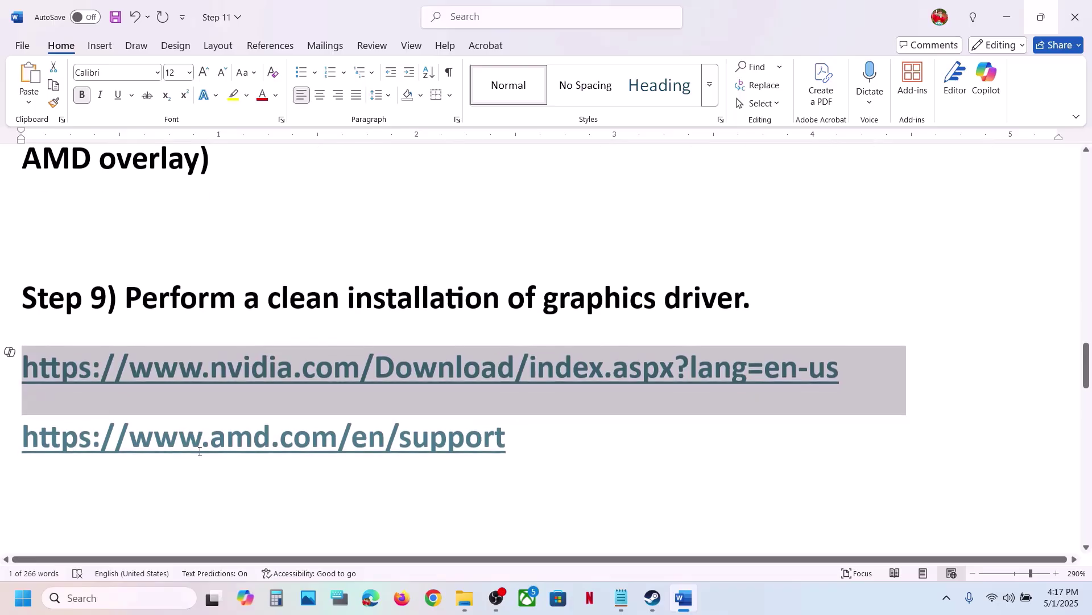
triple_click(558, 446)
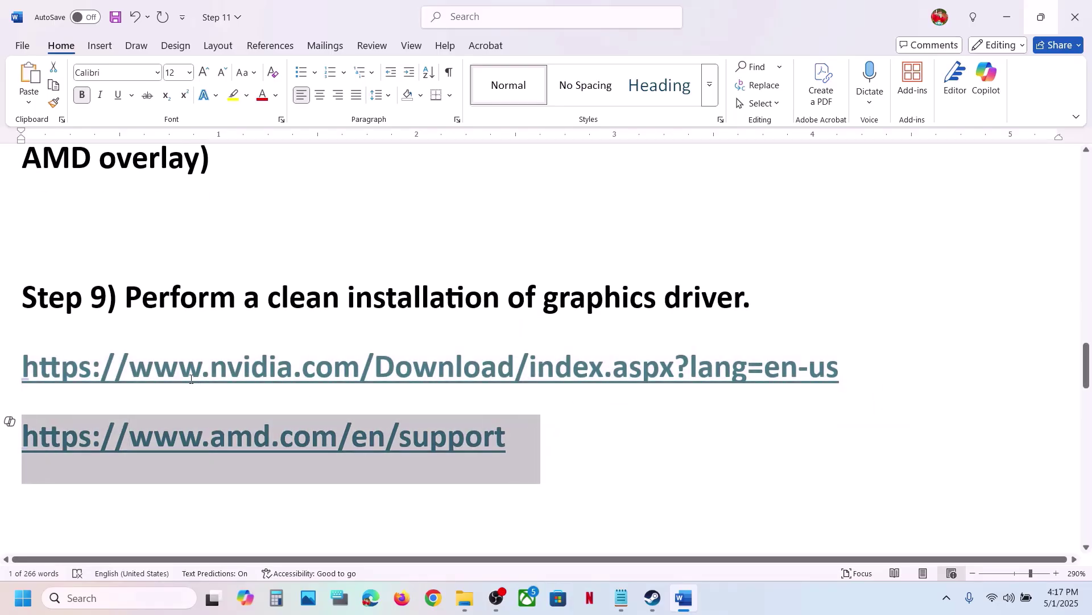
left_click_drag(192, 379, 612, 370)
left_click(612, 370, "ctrl")
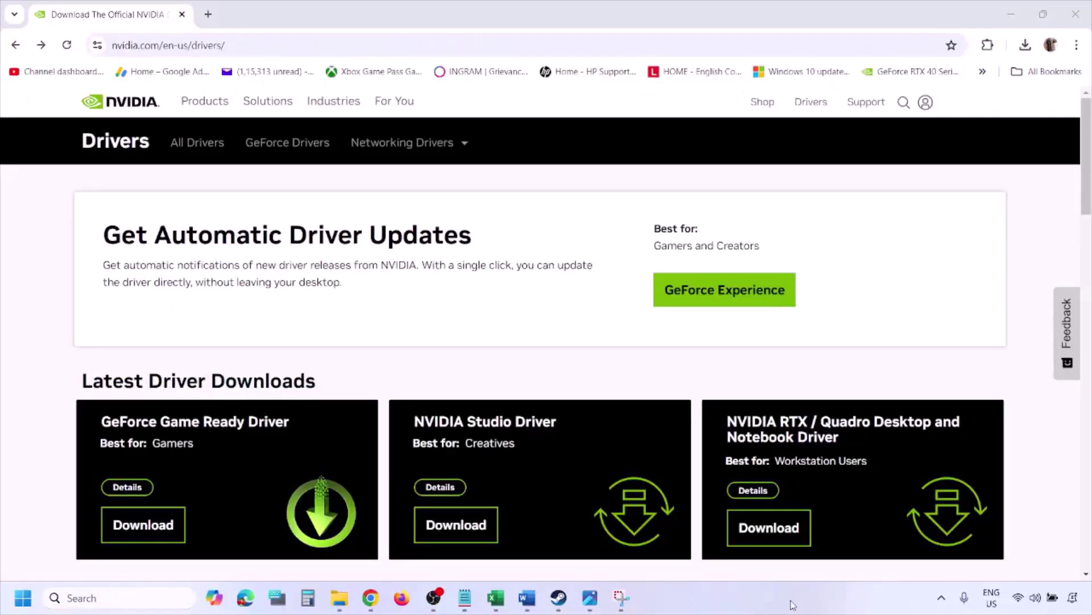
Step: Search NVIDIA drivers for the GeForce RTX 3050 Laptop GPU on Windows 11
scroll(254, 347, "down", 9)
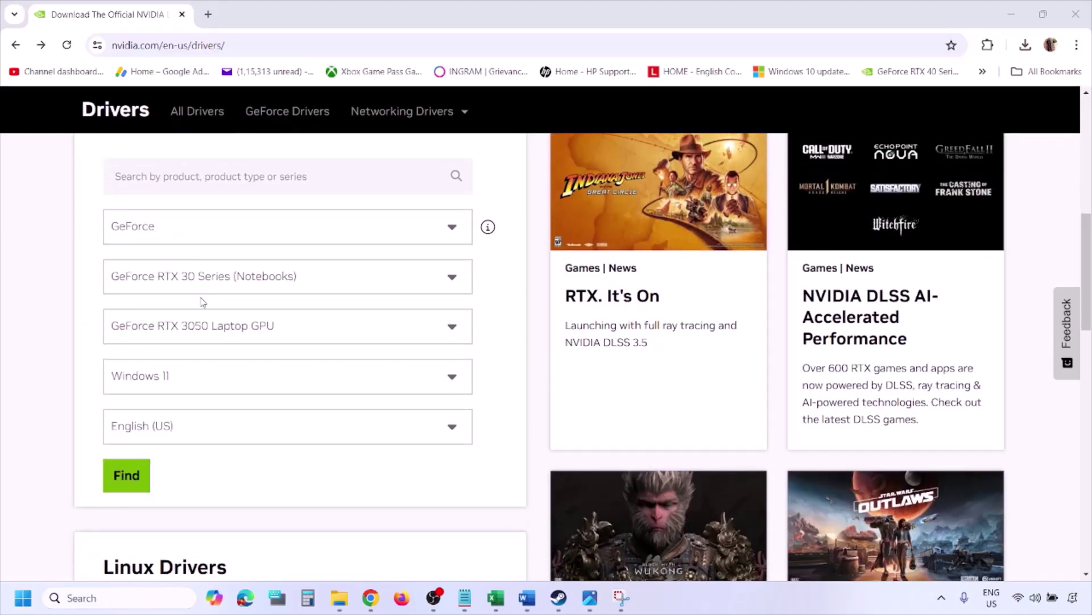
left_click(179, 380)
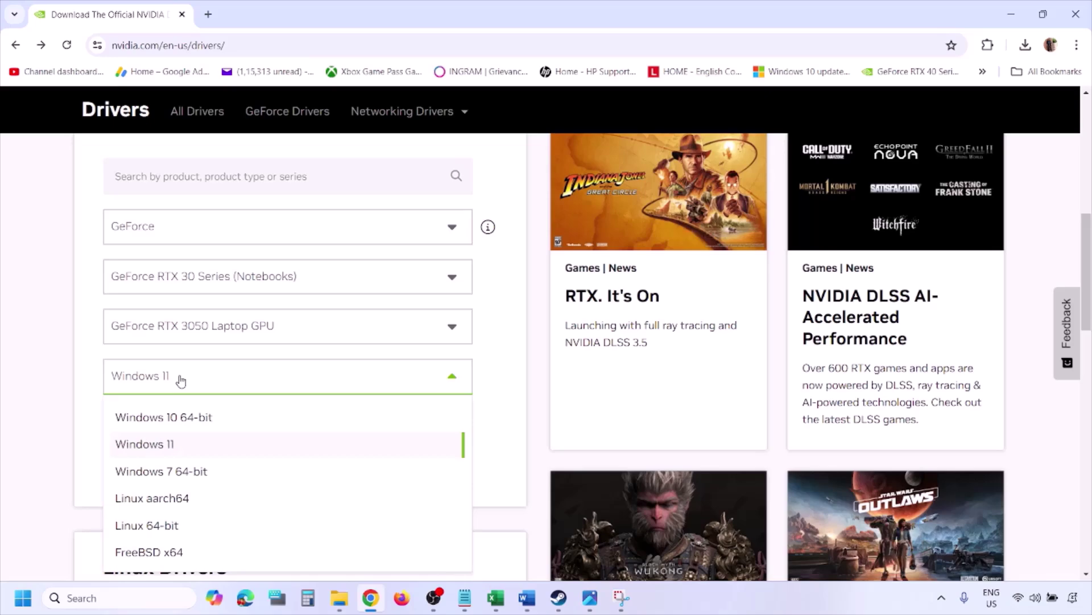
left_click(159, 449)
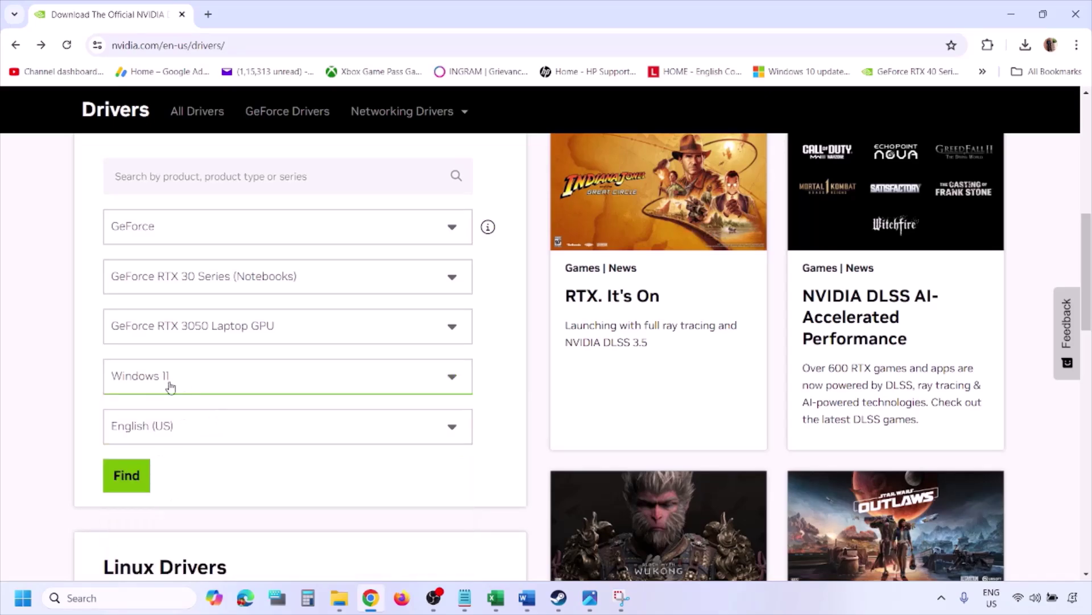
left_click(130, 480)
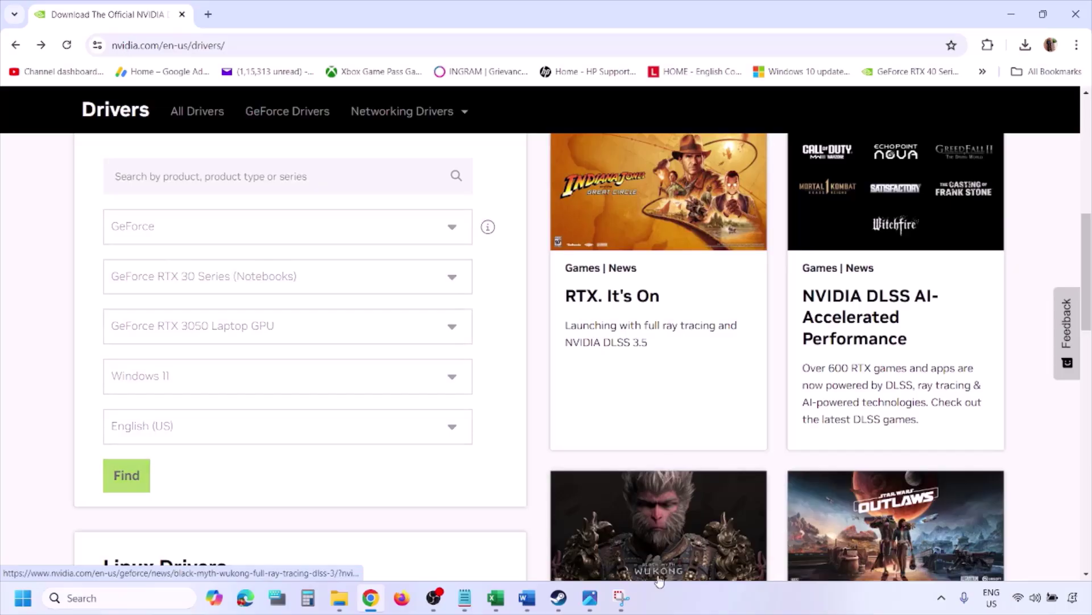
left_click(591, 600)
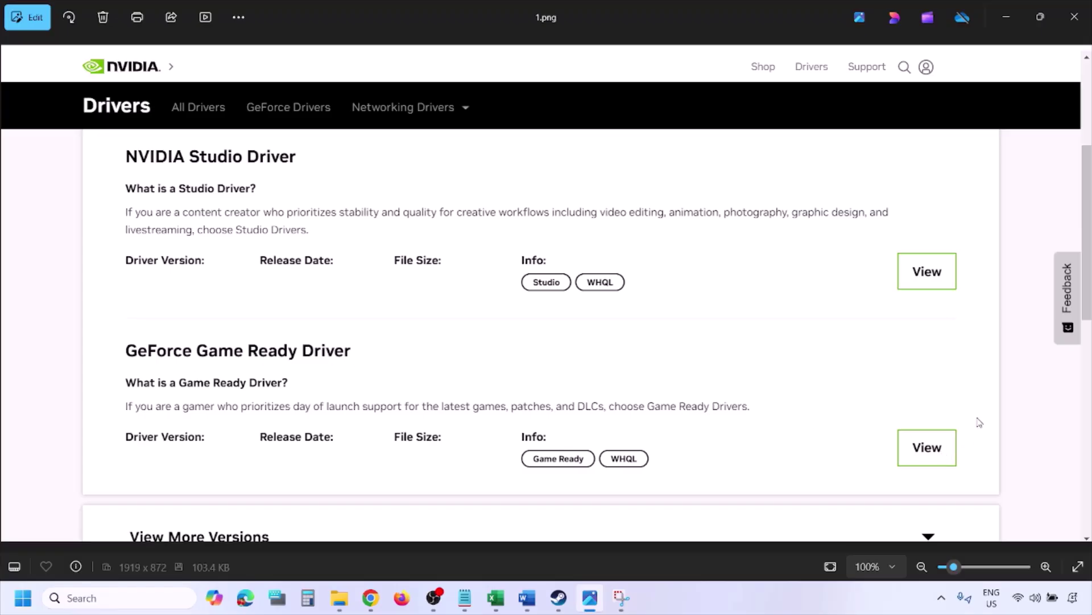
Step: Advance from 1.png to 5.png, showing custom install options with clean installation ticked
key("Right")
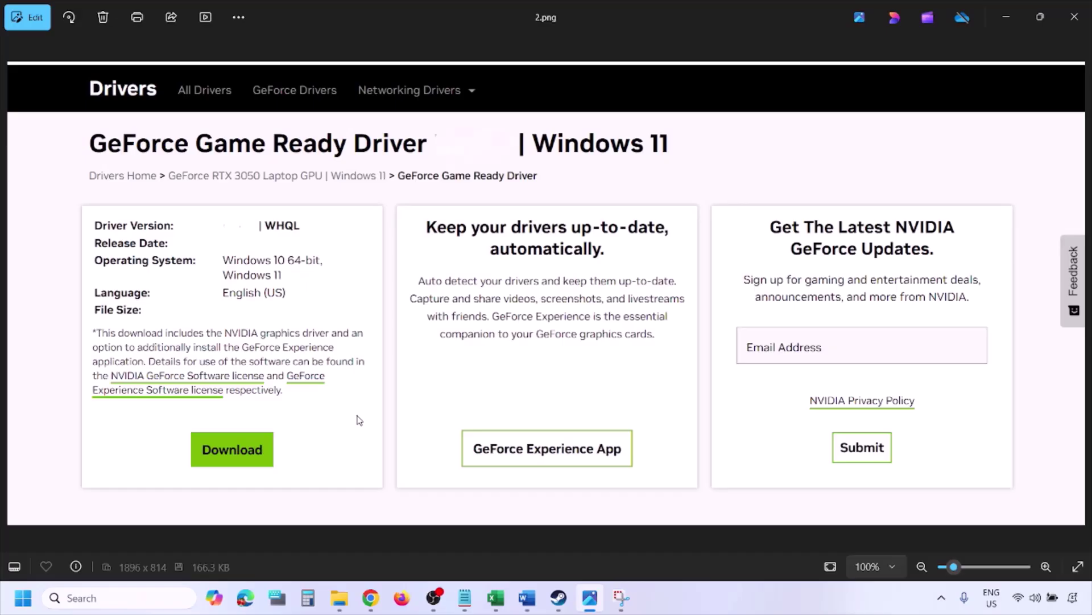
key("Right")
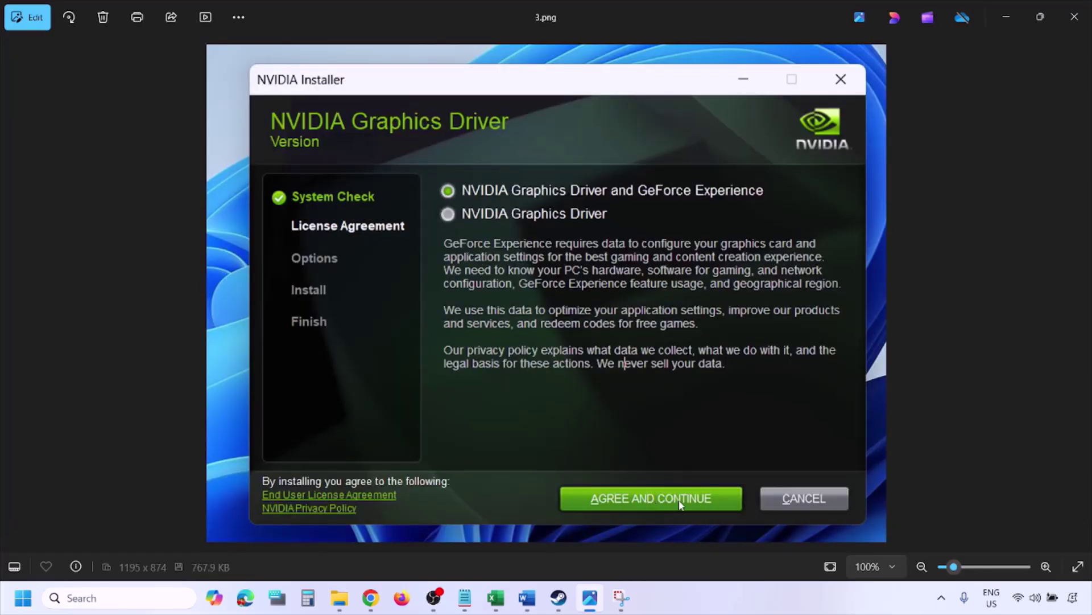
key("Right")
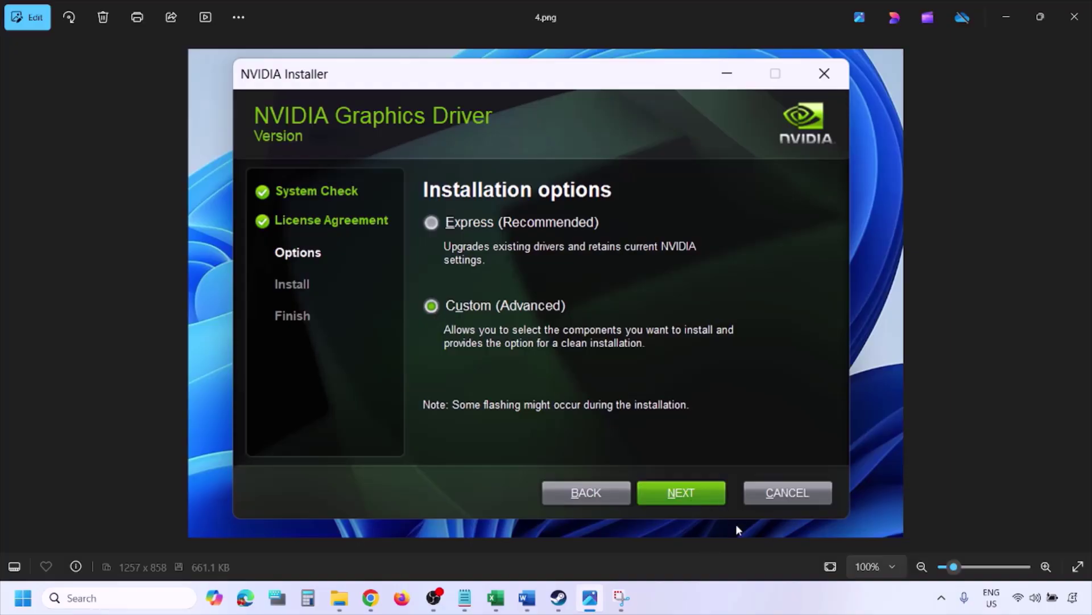
key("Right")
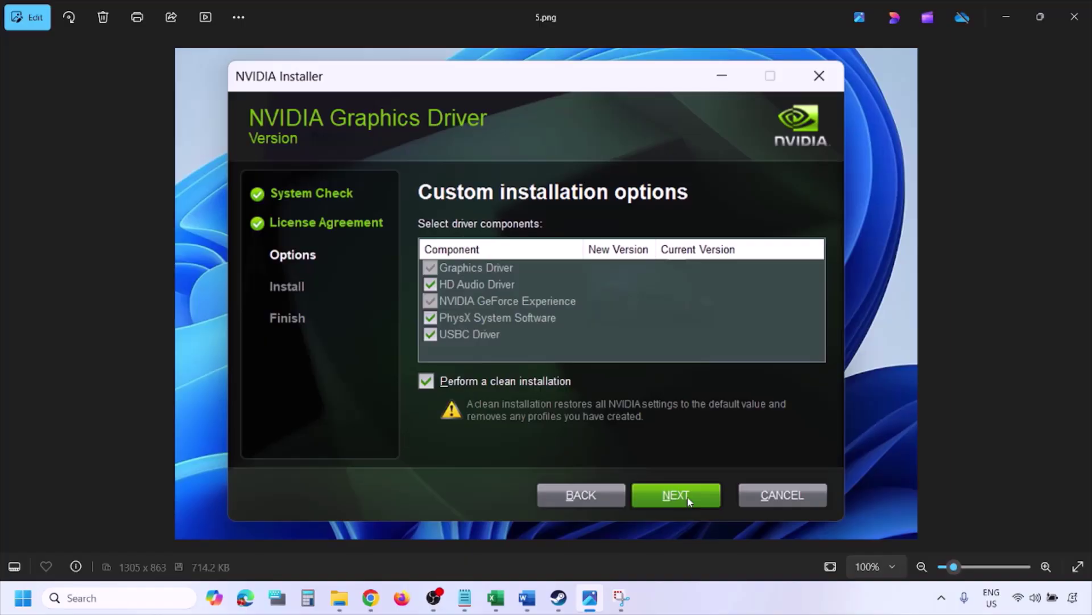
Step: Reach the Restart option from the Start menu's power button
left_click(23, 598)
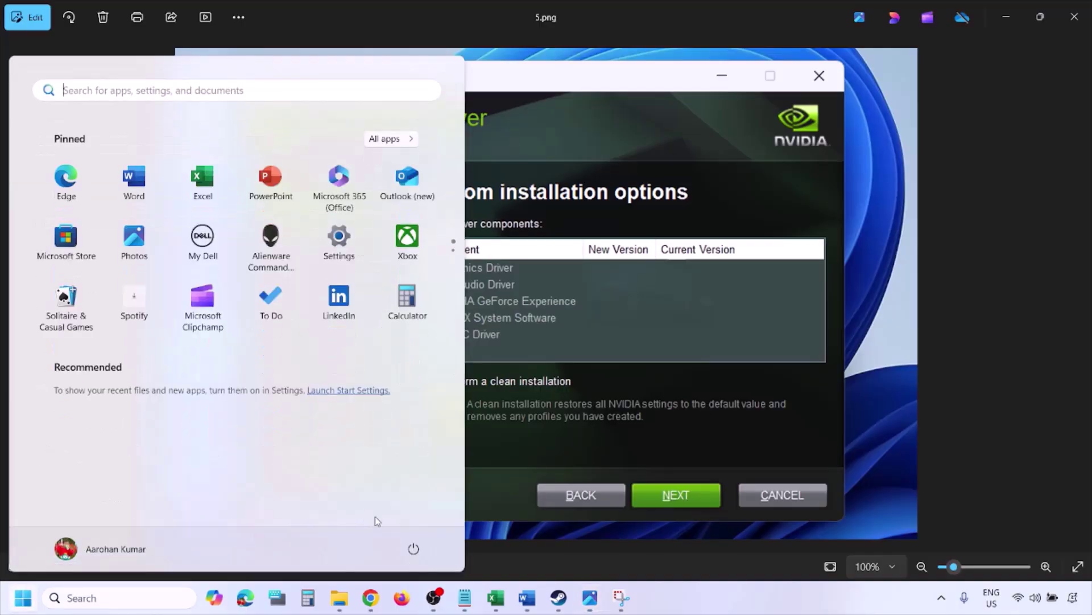
left_click(420, 555)
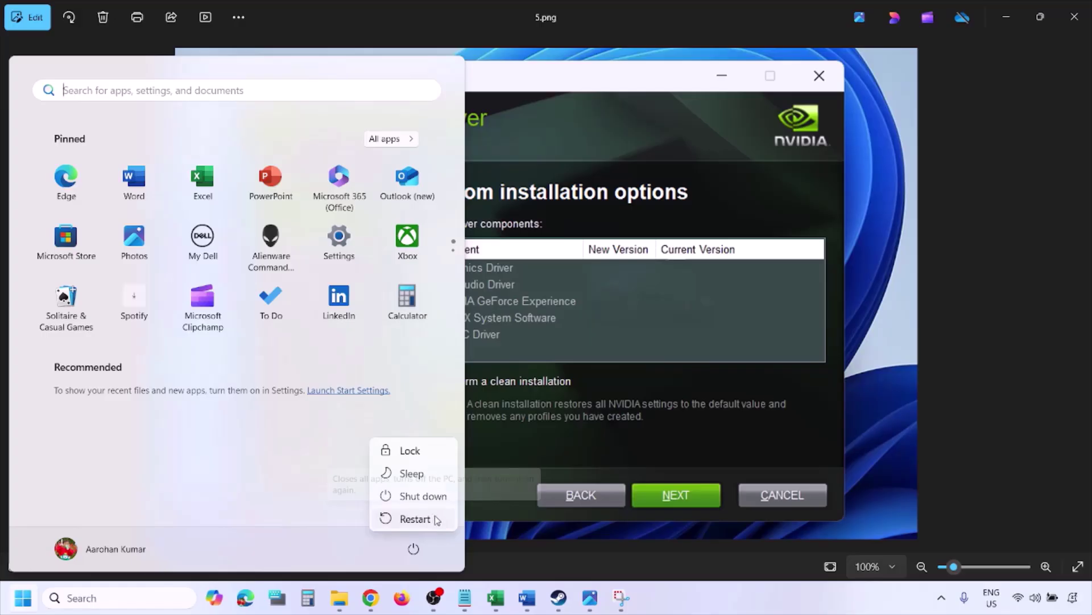
left_click(744, 607)
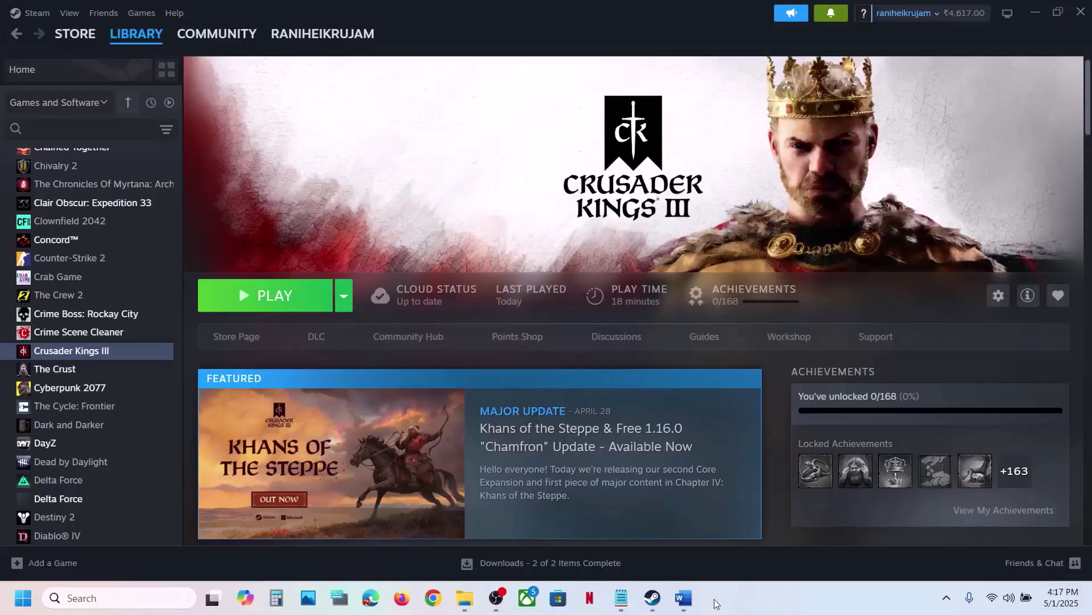
Step: Select the AMD support link in the Word guide's Step 9
left_click(685, 598)
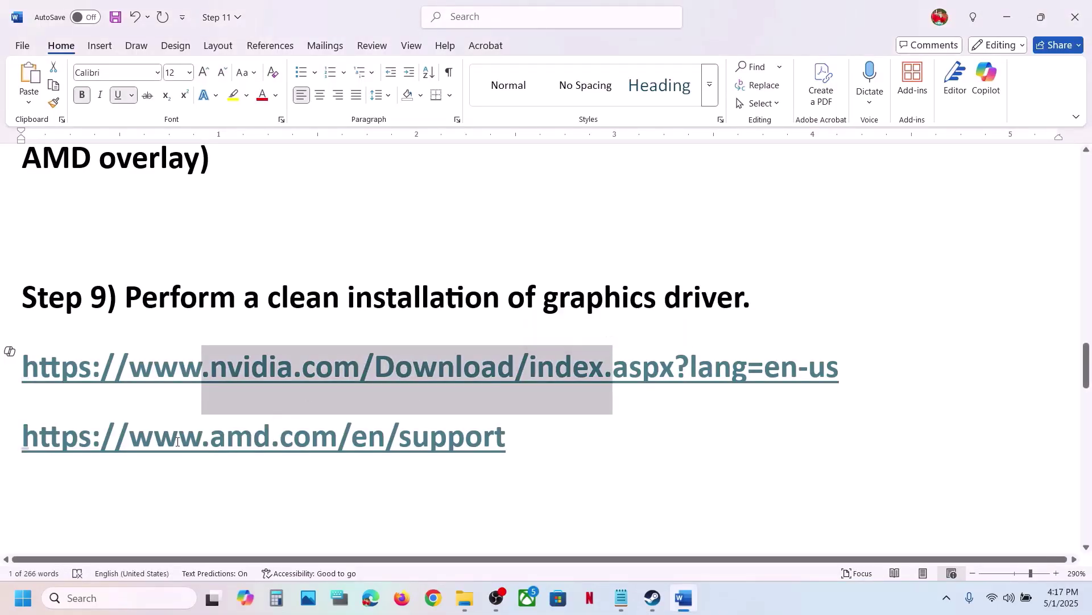
left_click_drag(150, 440, 494, 446)
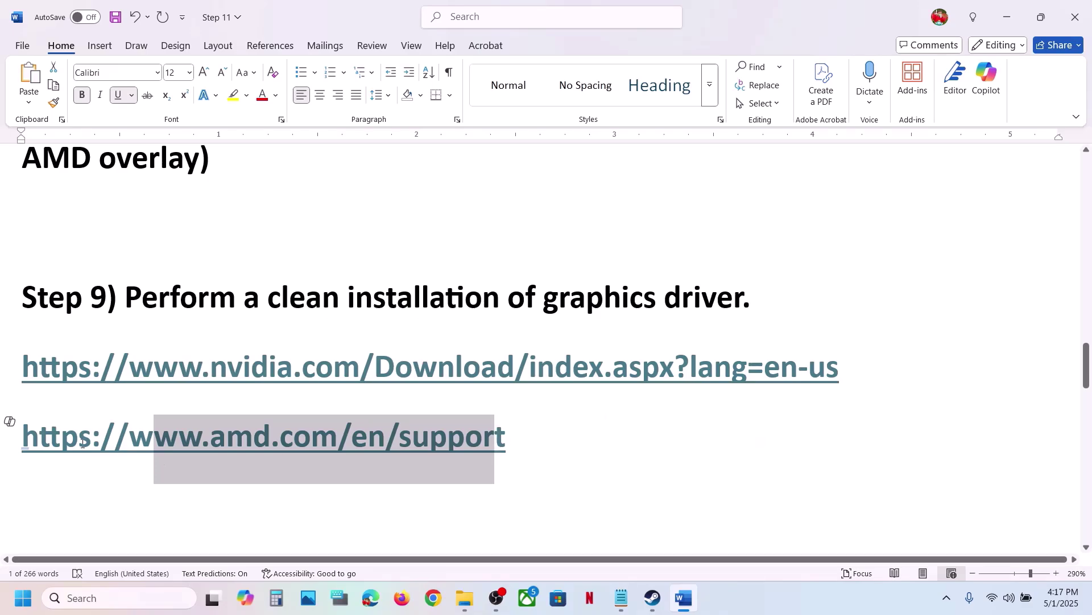
left_click_drag(82, 442, 549, 463)
Step: Copy the word 'graphics' from the Step 10 heading in the Word guide
left_click(548, 460)
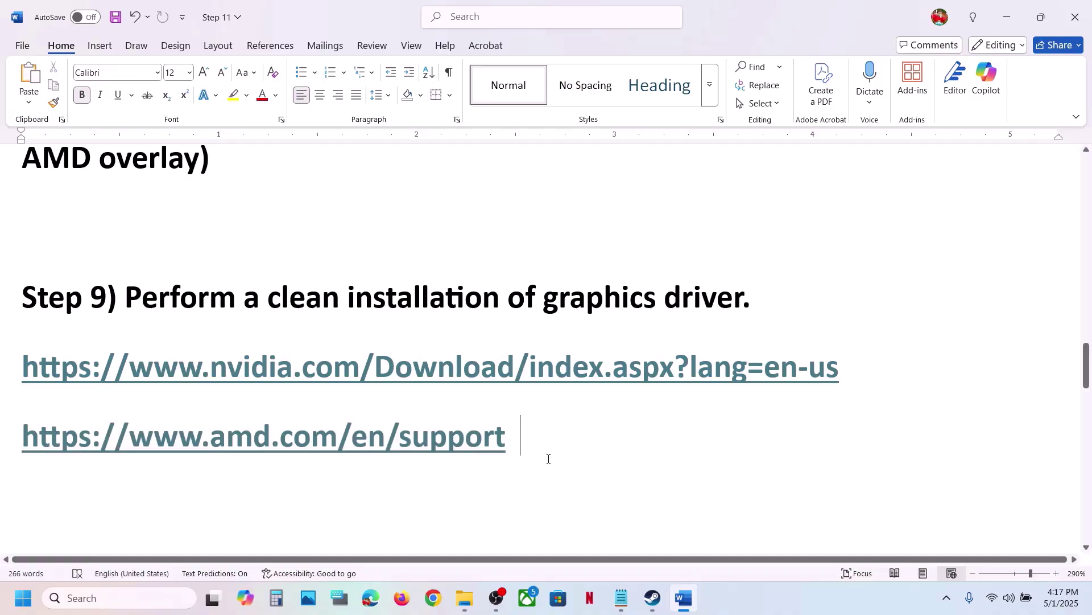
scroll(489, 410, "down", 3)
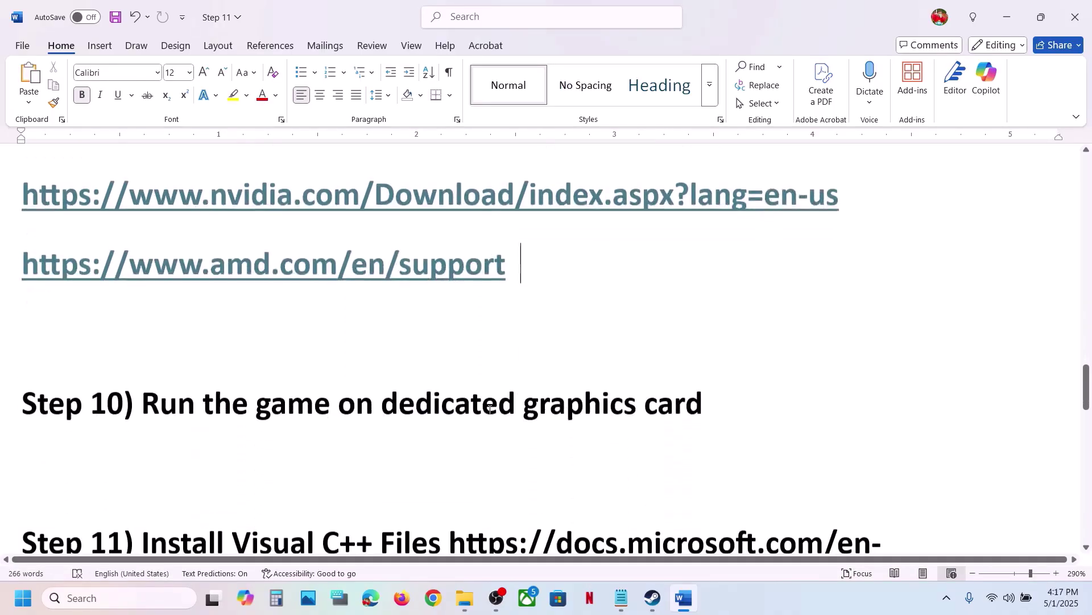
scroll(489, 410, "up", 1)
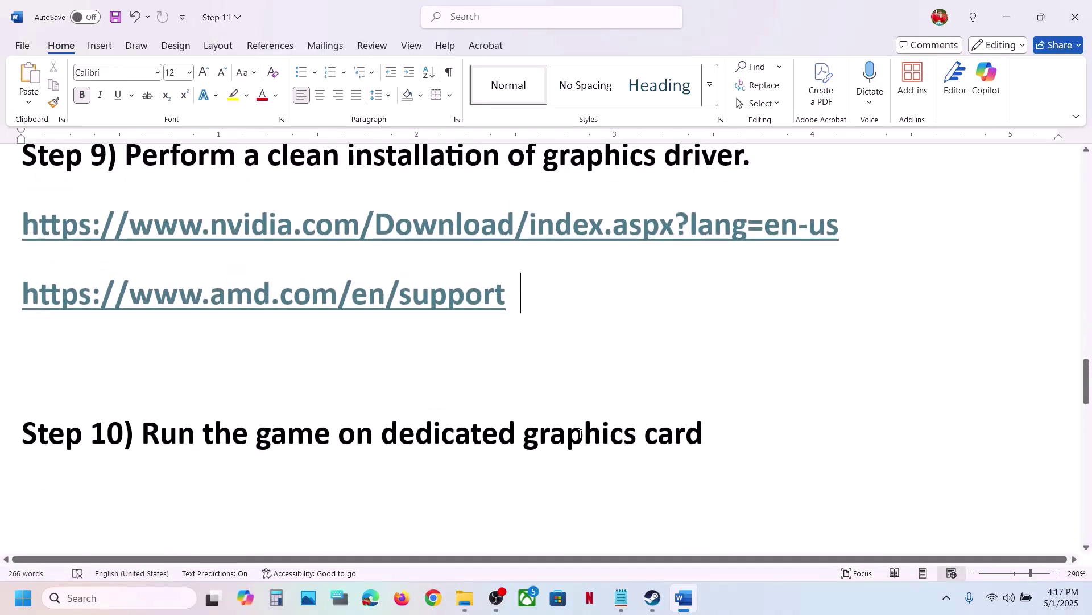
double_click(579, 434)
key("ctrl+c")
Step: Search Windows for 'graphics' and open the Graphics settings page
left_click(130, 597)
key("ctrl+v")
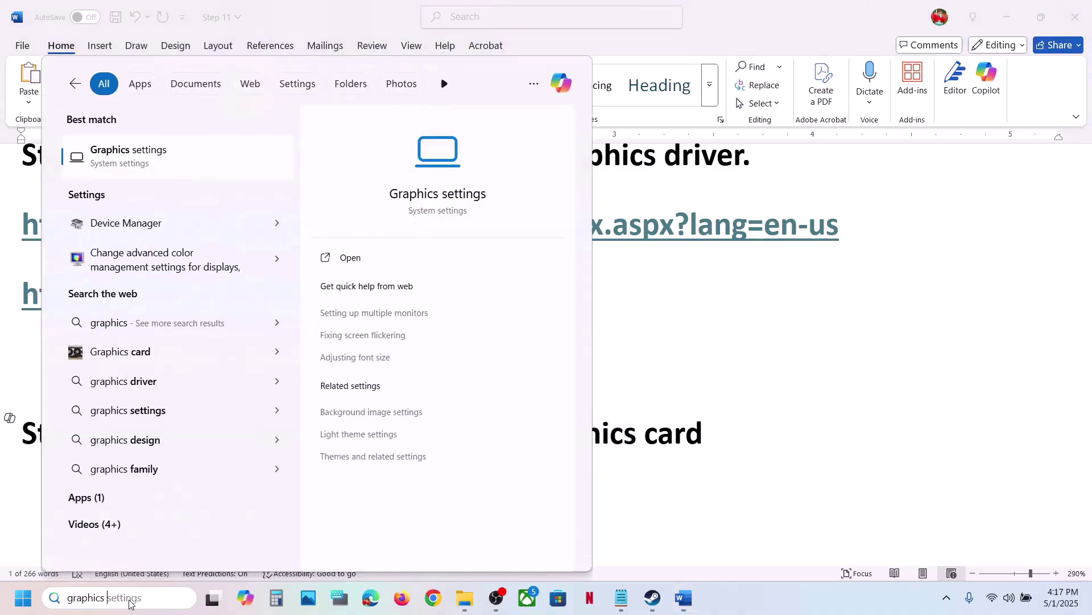
left_click(144, 164)
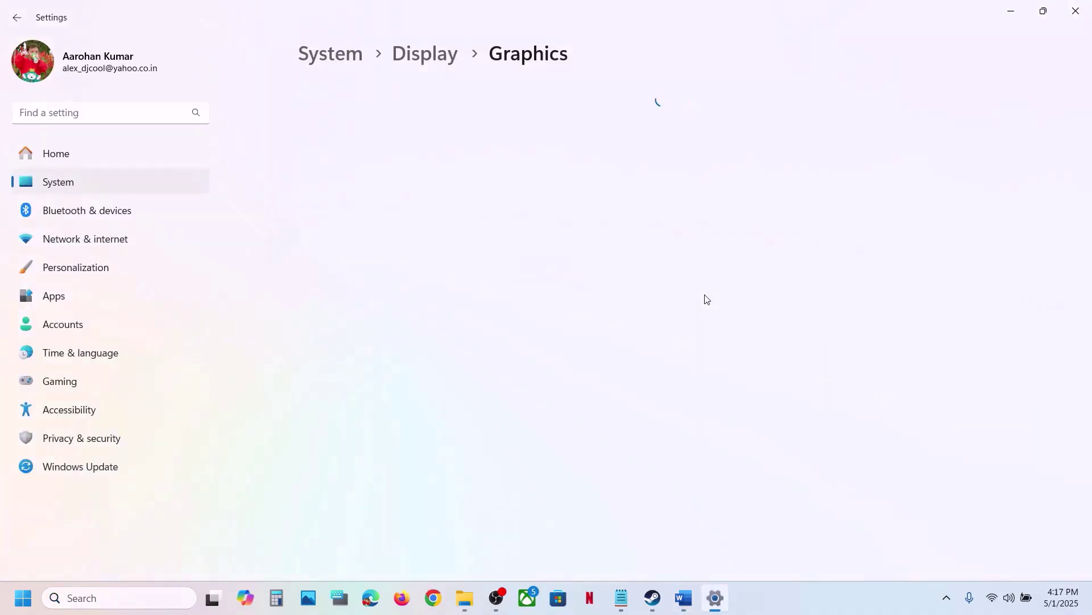
Step: Add ck3 from steamapps\common\Crusader Kings III\binaries to the per-app graphics list
left_click(817, 392)
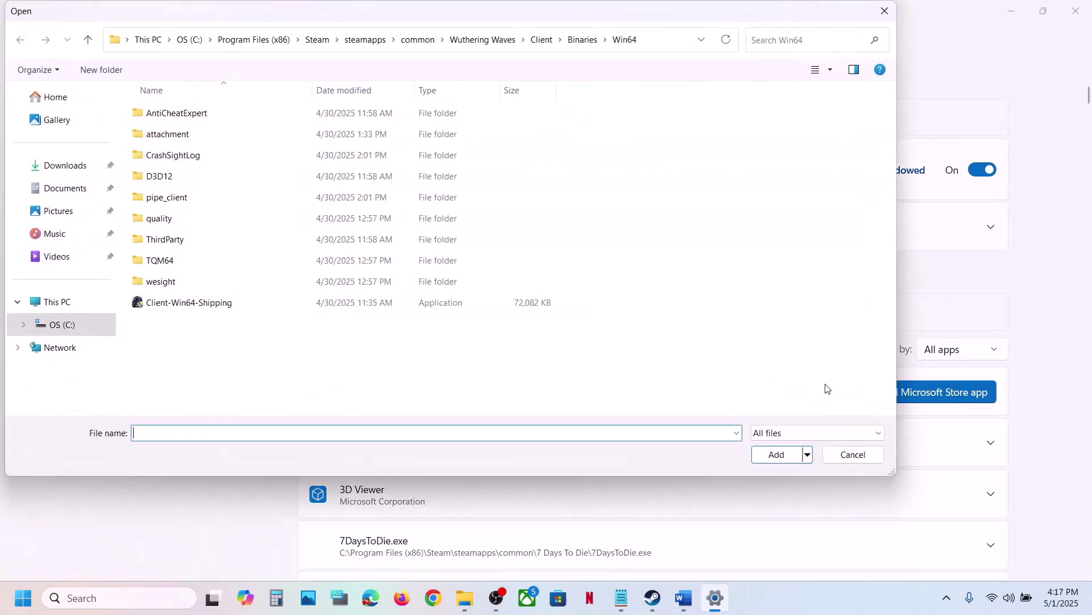
left_click(418, 39)
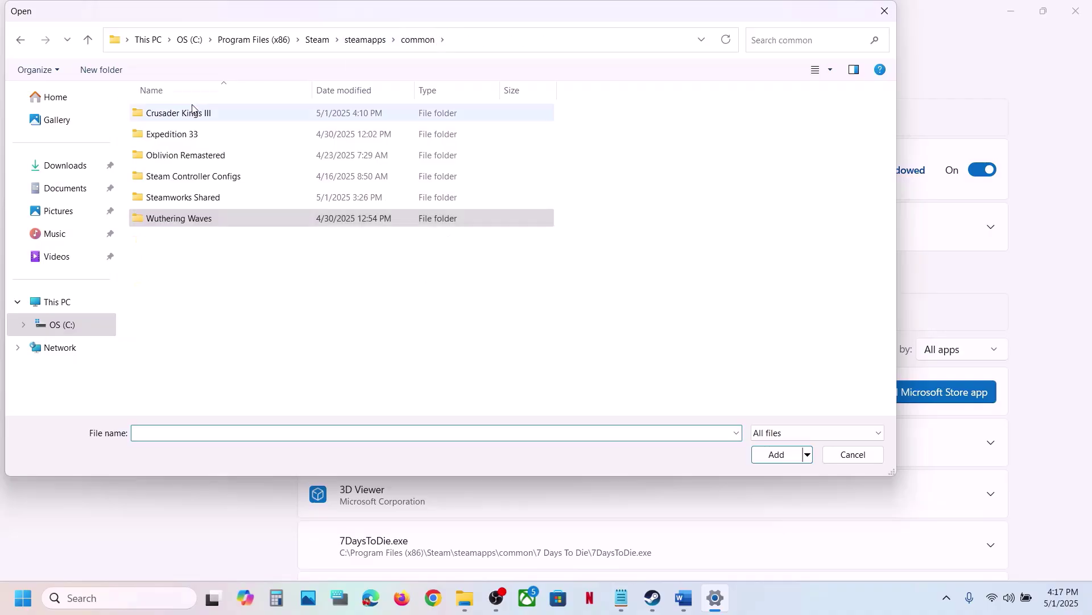
double_click(171, 112)
double_click(175, 112)
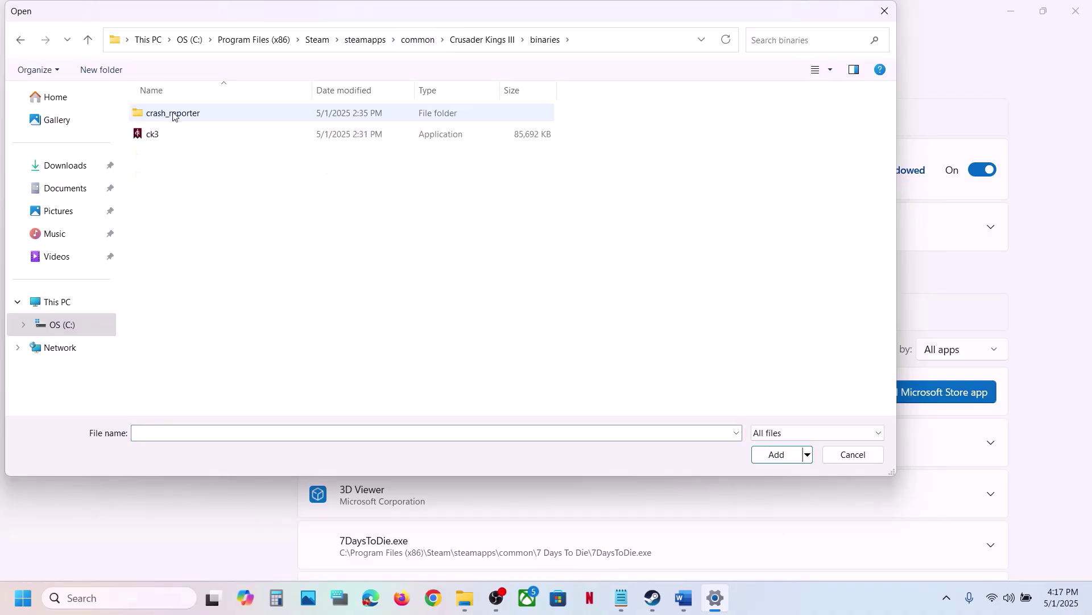
left_click(159, 137)
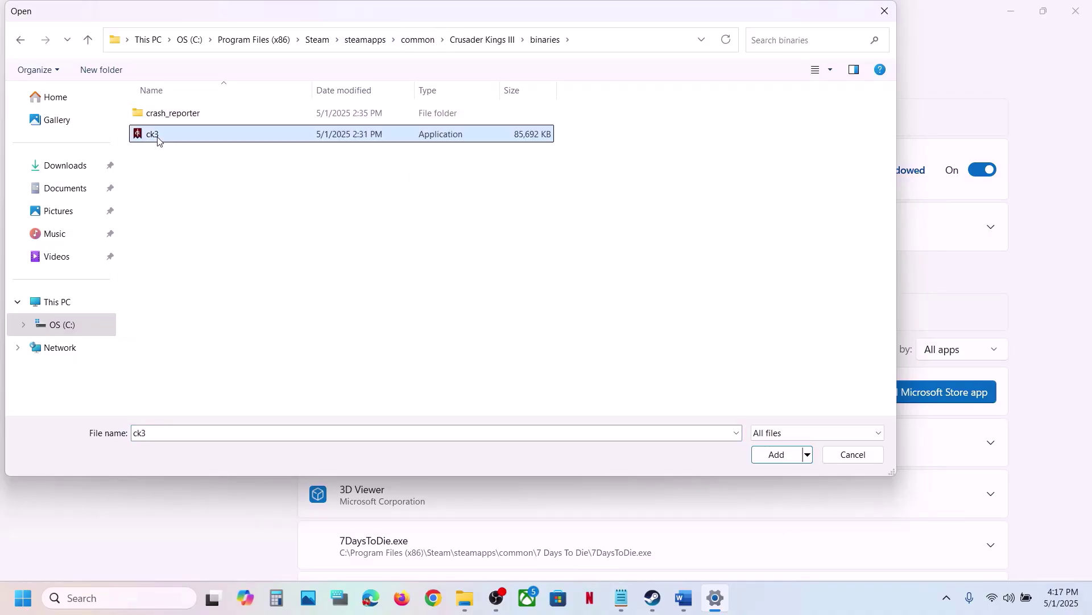
left_click(763, 461)
scroll(562, 444, "down", 6)
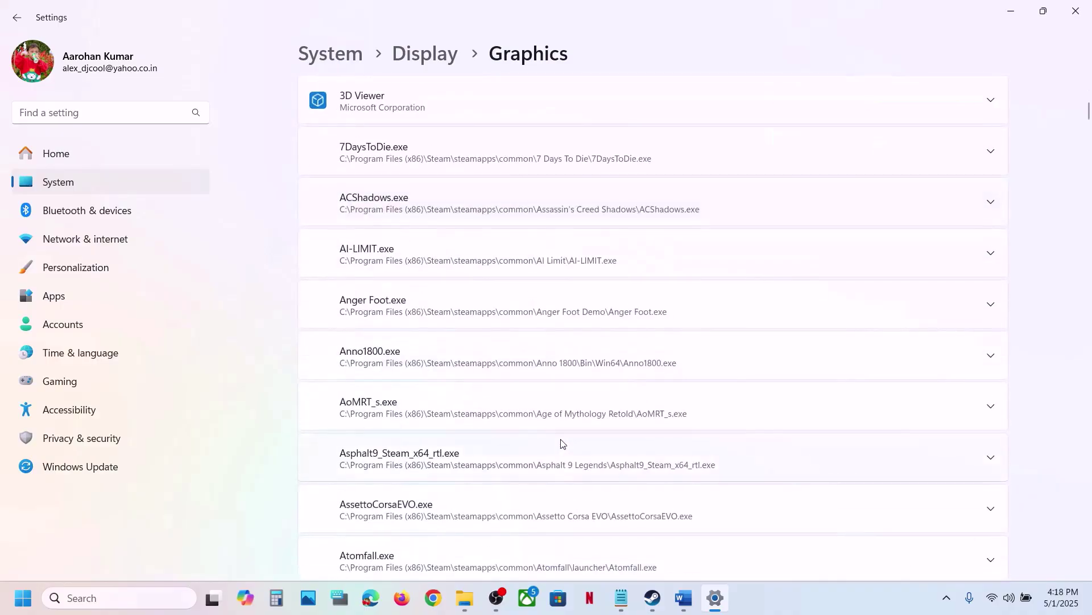
Step: Find the ck3 entry in the Graphics per-app list and expand it
scroll(561, 444, "down", 14)
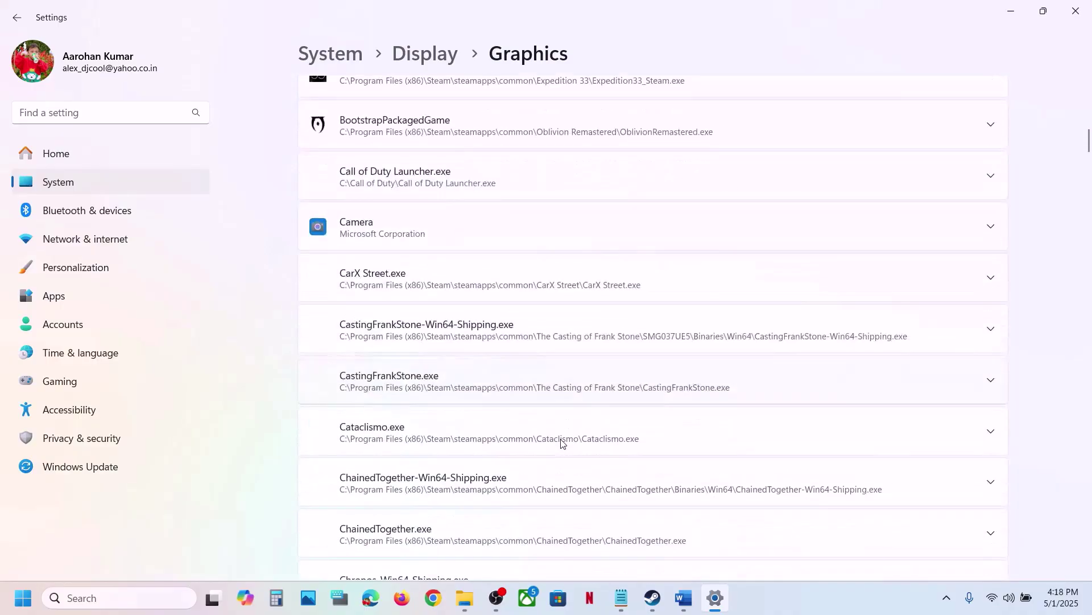
scroll(561, 444, "down", 12)
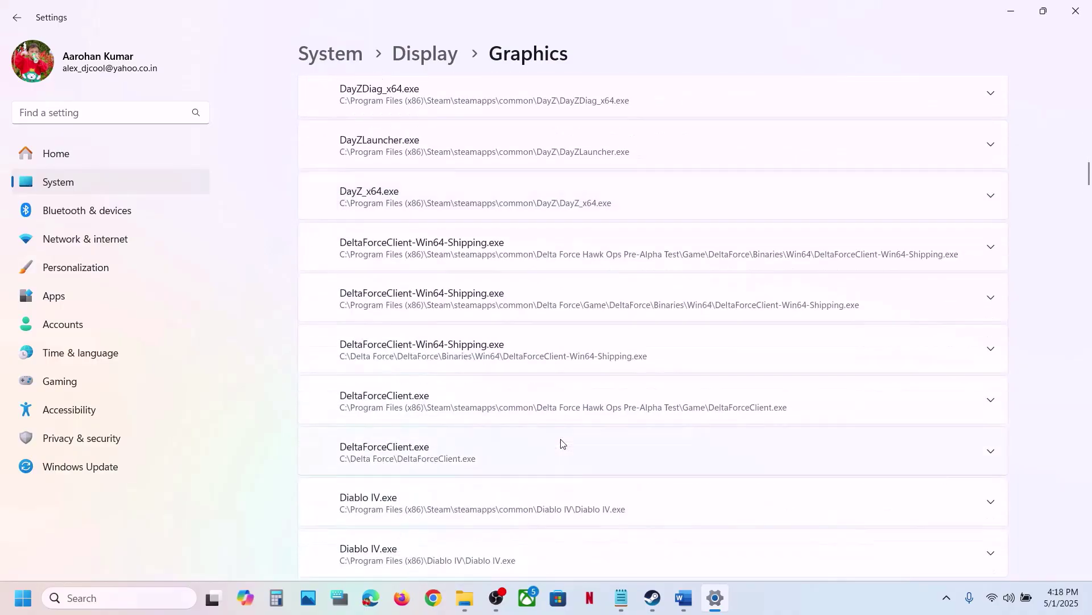
scroll(561, 444, "up", 14)
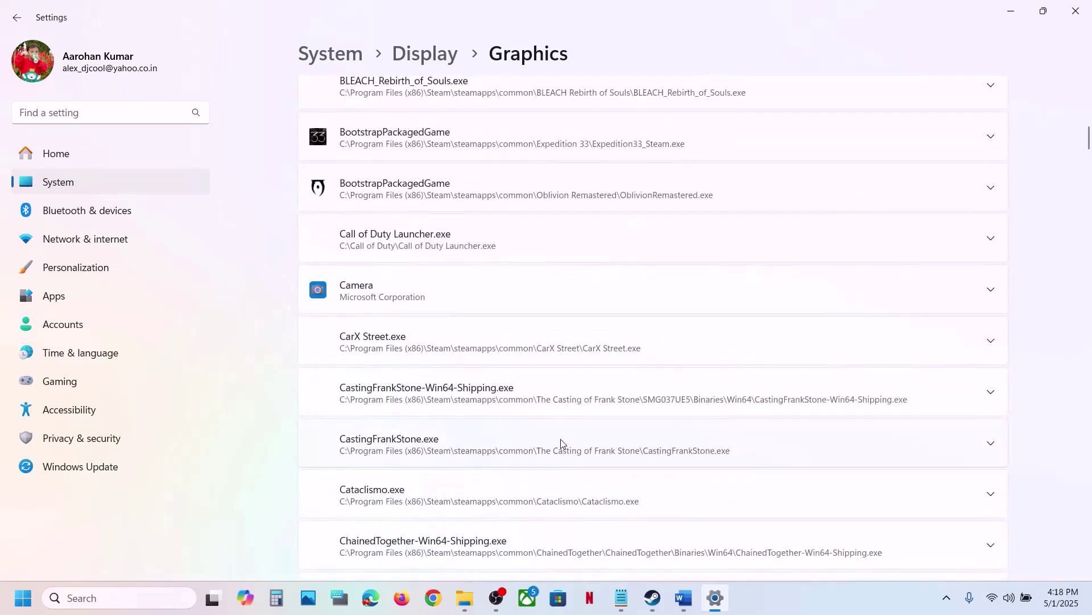
scroll(561, 444, "up", 2)
scroll(561, 444, "down", 7)
scroll(561, 444, "up", 4)
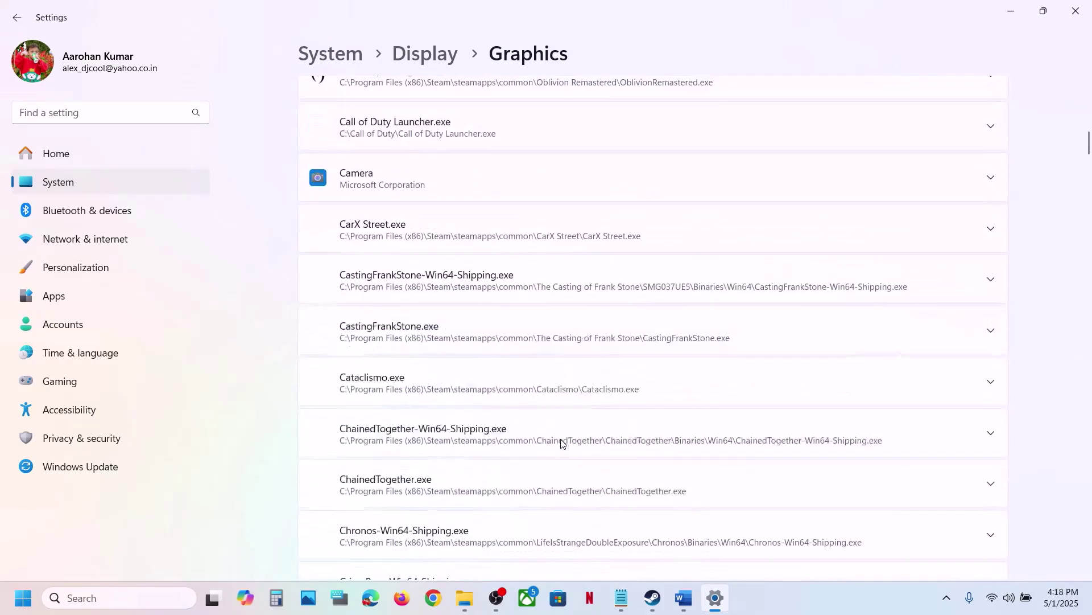
scroll(561, 444, "up", 4)
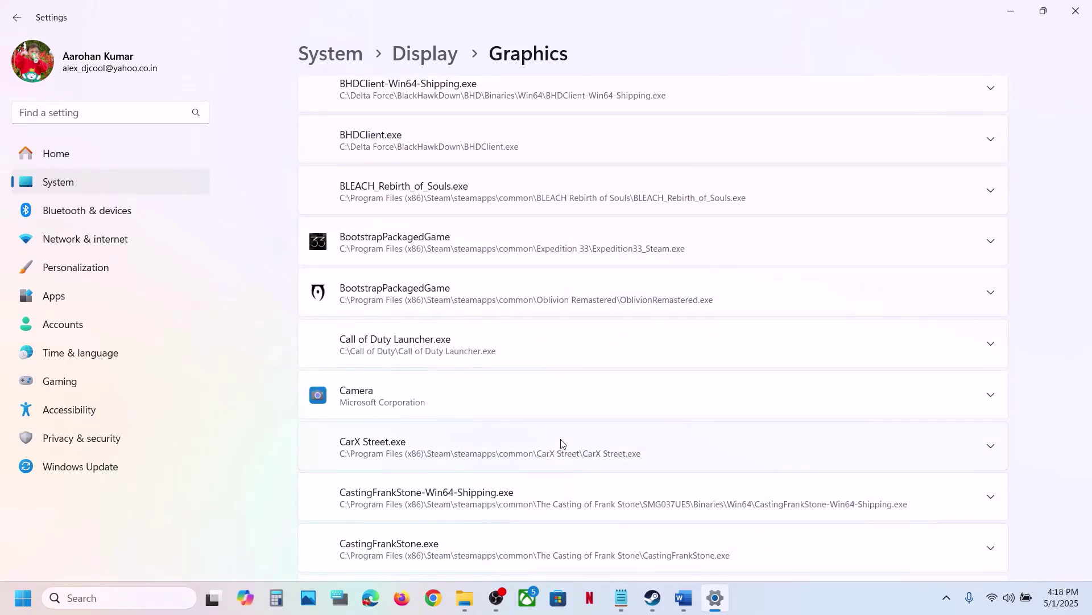
scroll(562, 444, "down", 20)
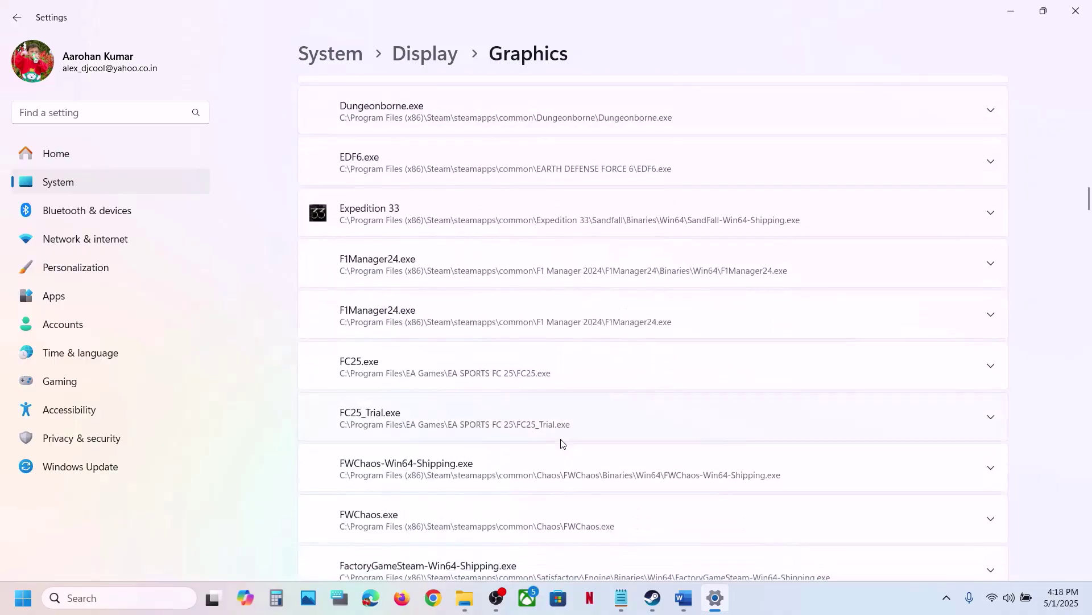
scroll(561, 444, "down", 20)
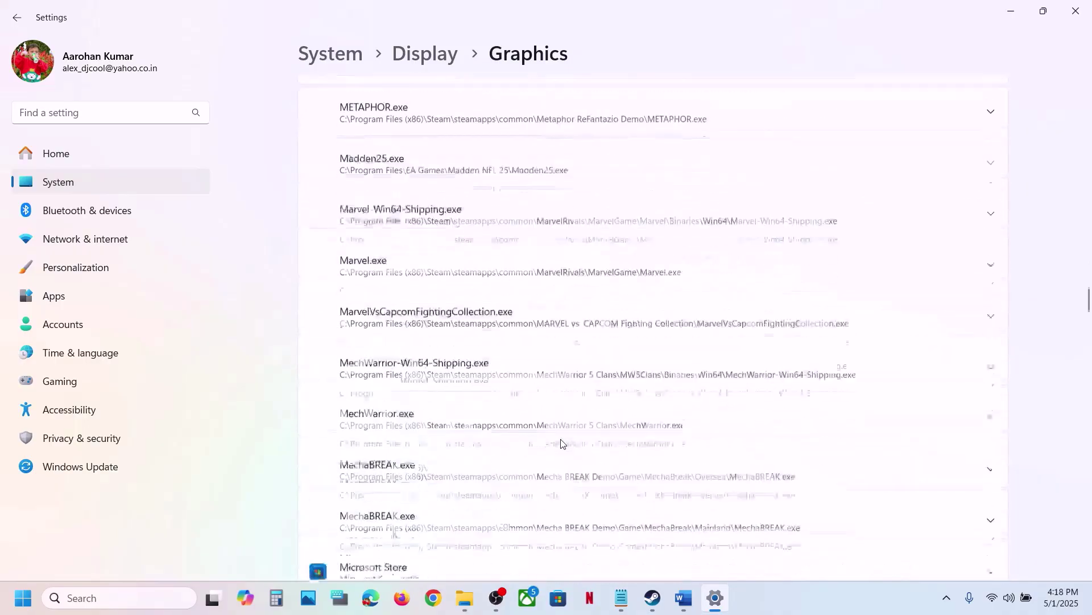
scroll(561, 444, "down", 10)
scroll(561, 444, "down", 20)
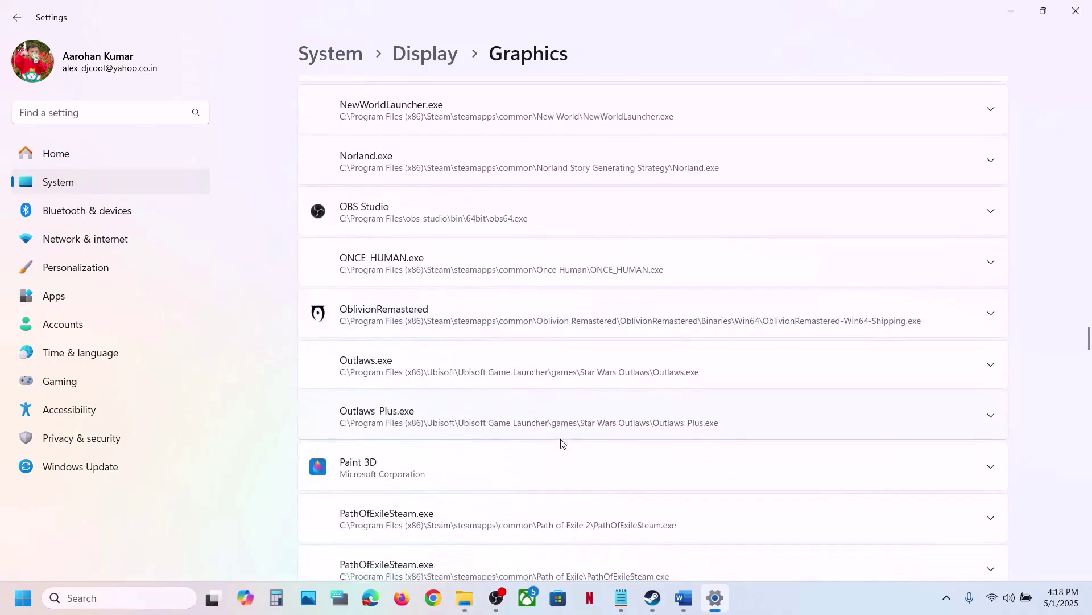
scroll(562, 444, "down", 20)
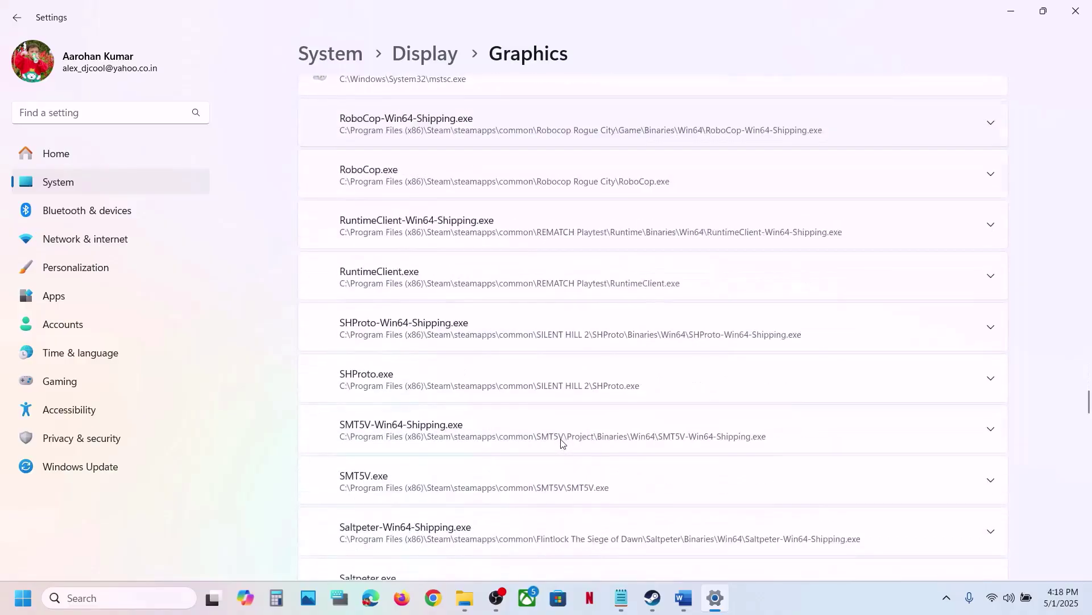
scroll(561, 444, "down", 20)
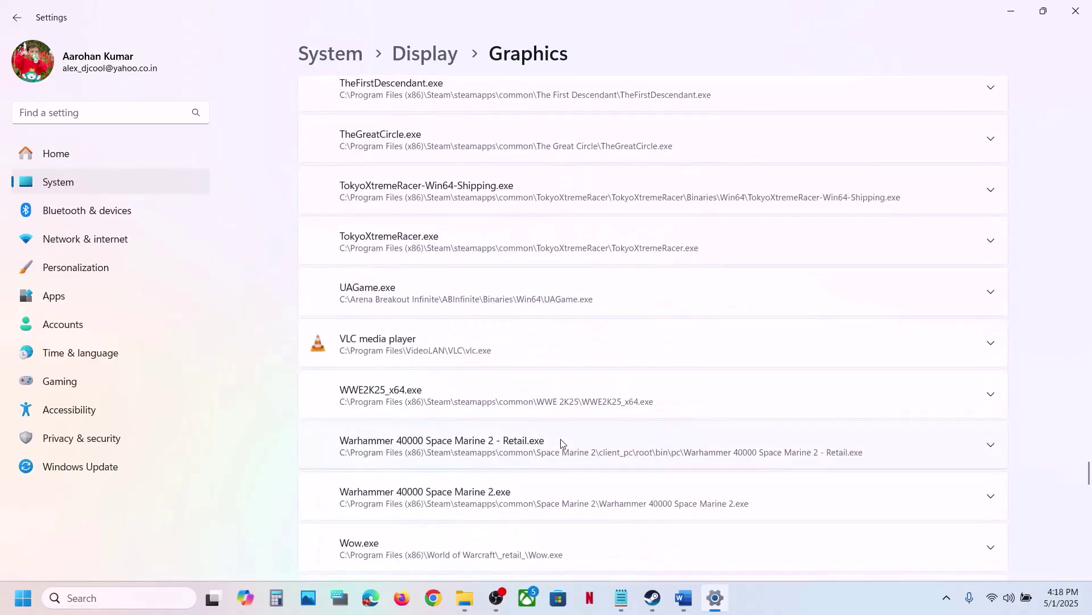
scroll(561, 443, "down", 3)
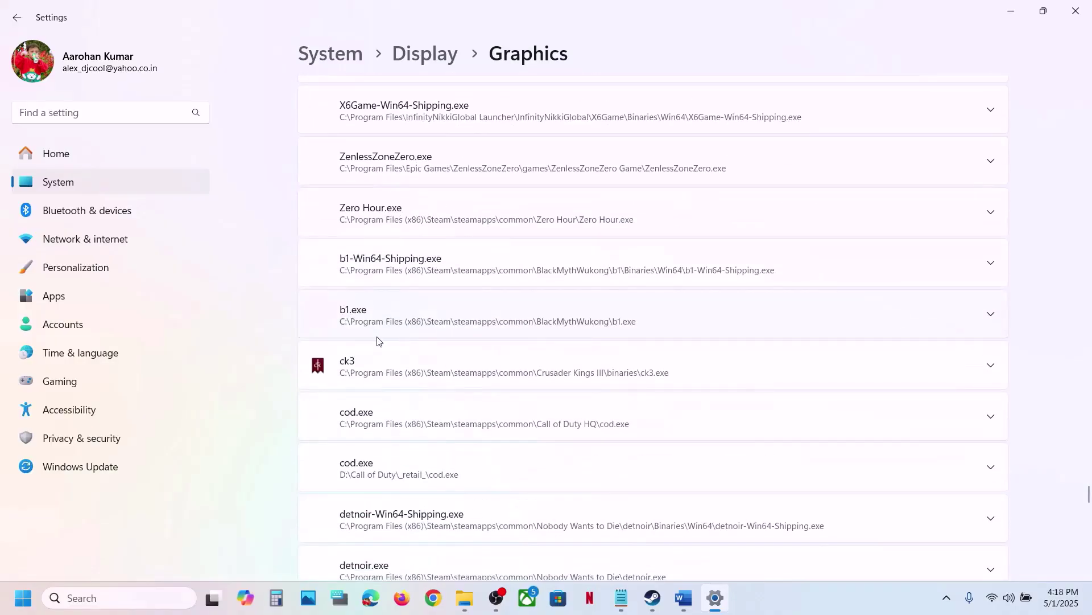
left_click(480, 370)
Step: Set ck3's GPU preference to High Performance (NVIDIA GeForce RTX 3050 Laptop GPU), then return to Word
scroll(476, 373, "down", 5)
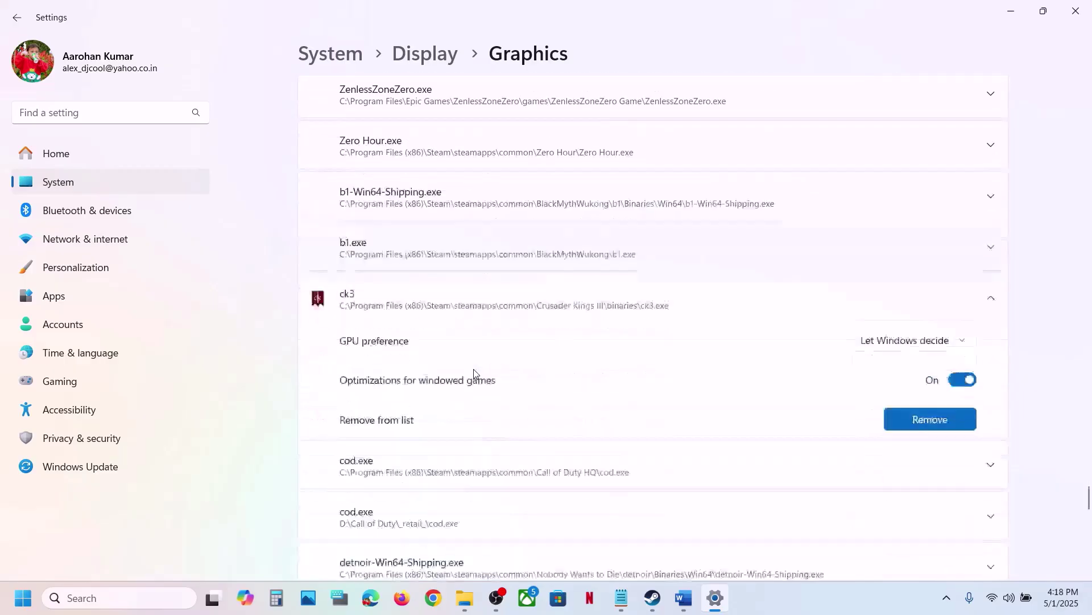
left_click(912, 318)
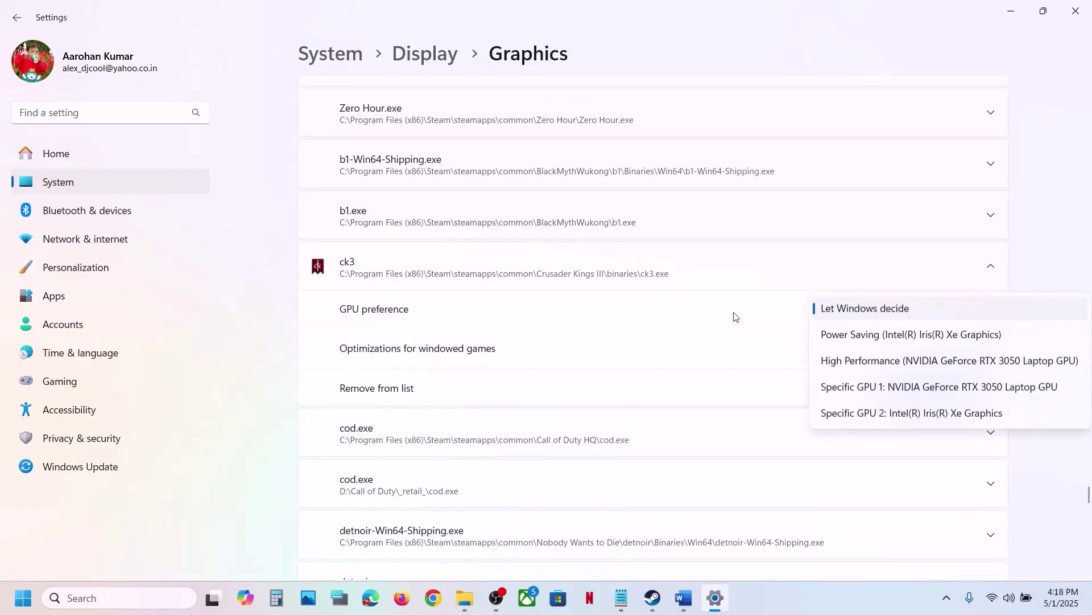
left_click(939, 362)
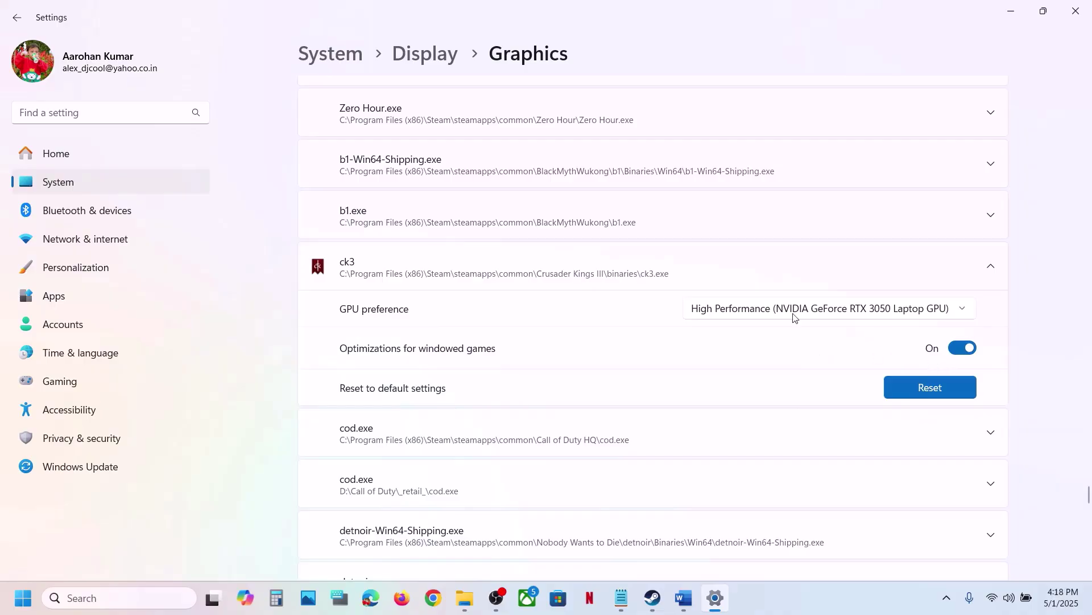
left_click(652, 597)
left_click(688, 606)
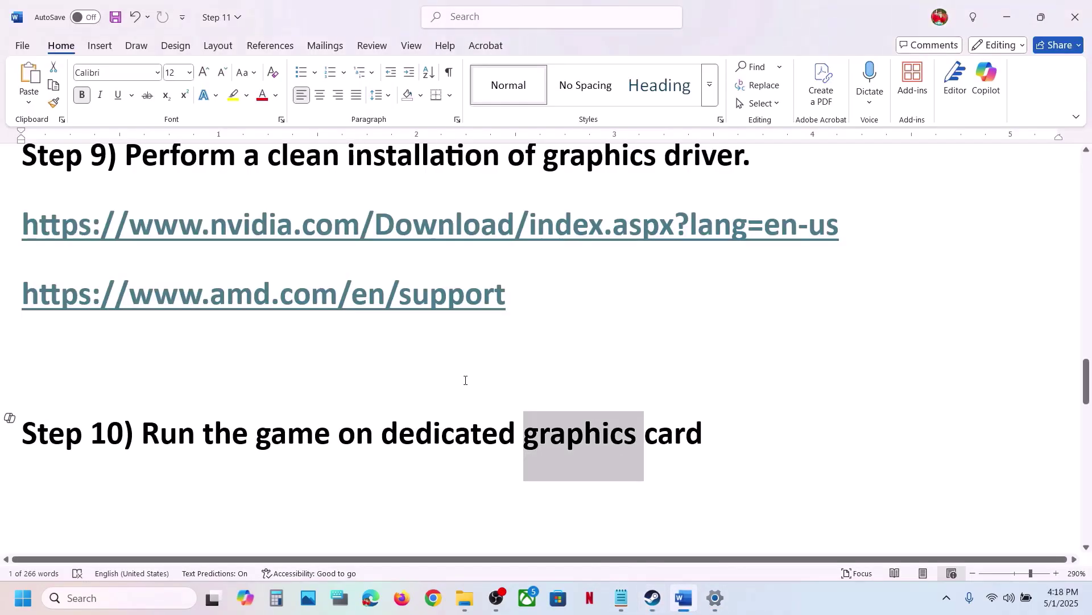
Step: Copy the Step 11 Visual C++ URL from Word and load it in Chrome
scroll(465, 380, "down", 4)
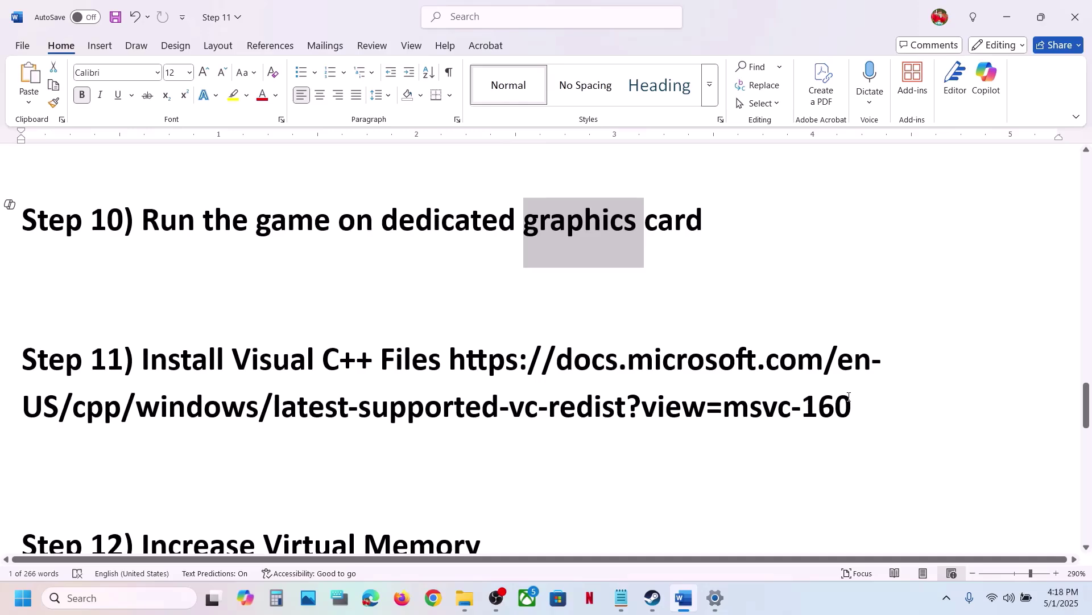
left_click(849, 396)
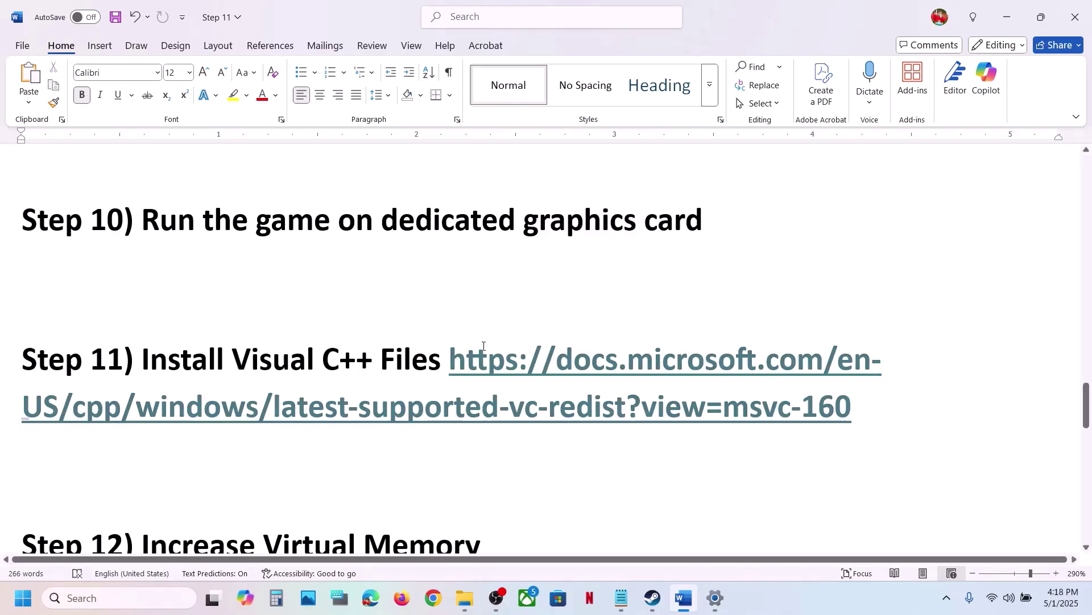
left_click_drag(451, 359, 854, 421)
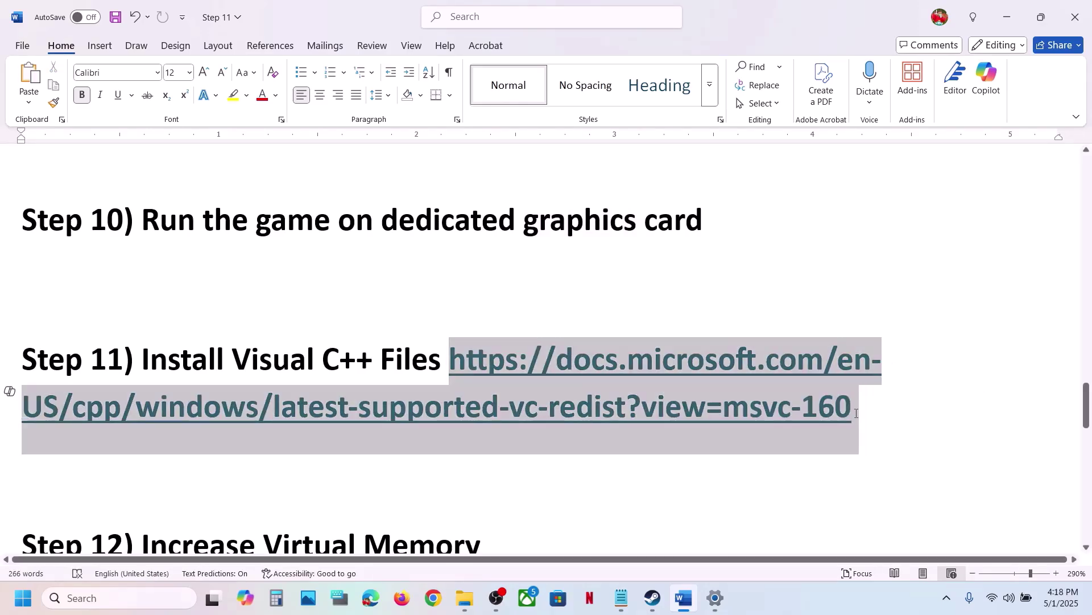
key("ctrl+c")
left_click(432, 597)
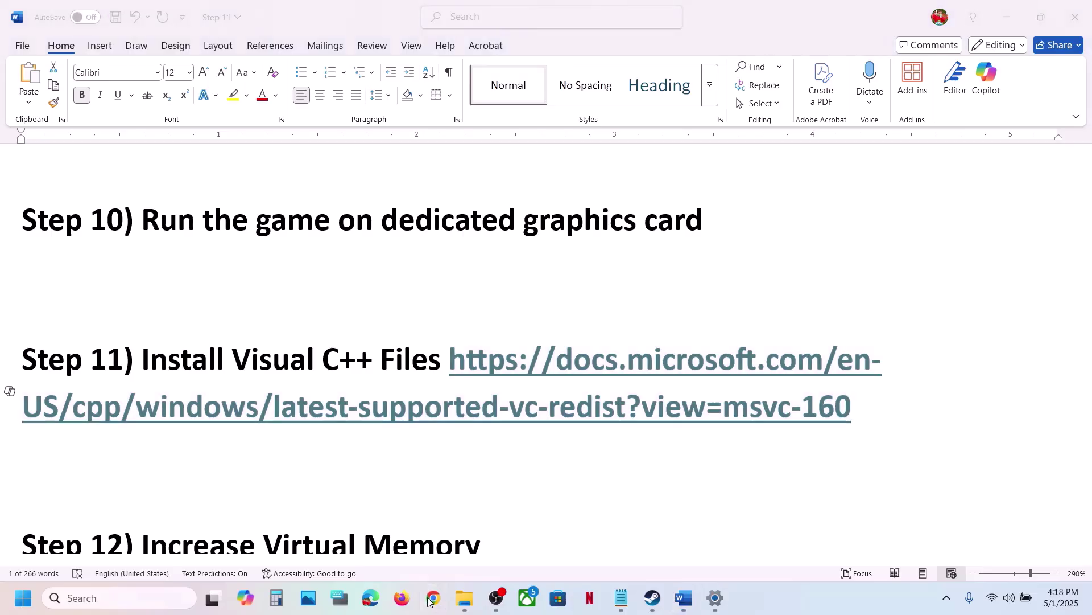
key("ctrl+v")
key("Return")
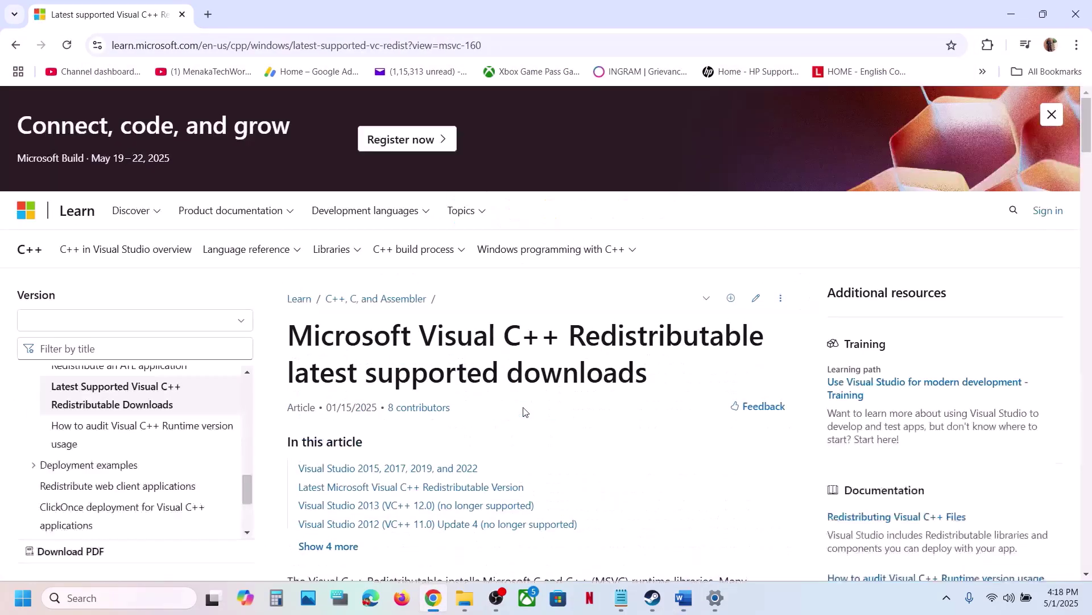
Step: Download and run the x86 Visual C++ 2015–2022 redistributable installer, choosing Repair
scroll(438, 306, "down", 10)
left_click_drag(385, 287, 690, 315)
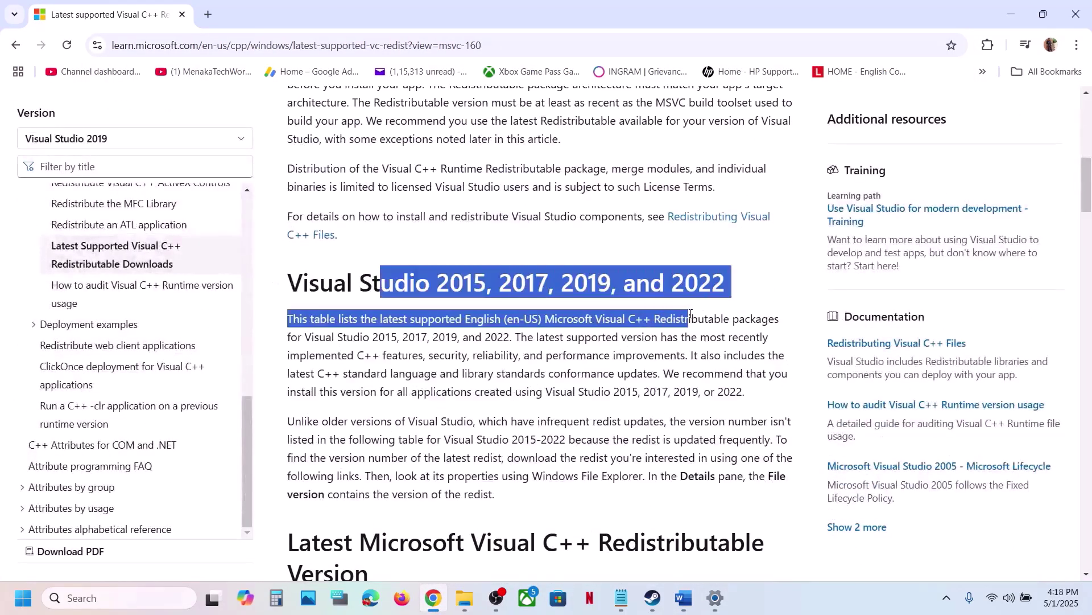
scroll(459, 455, "down", 6)
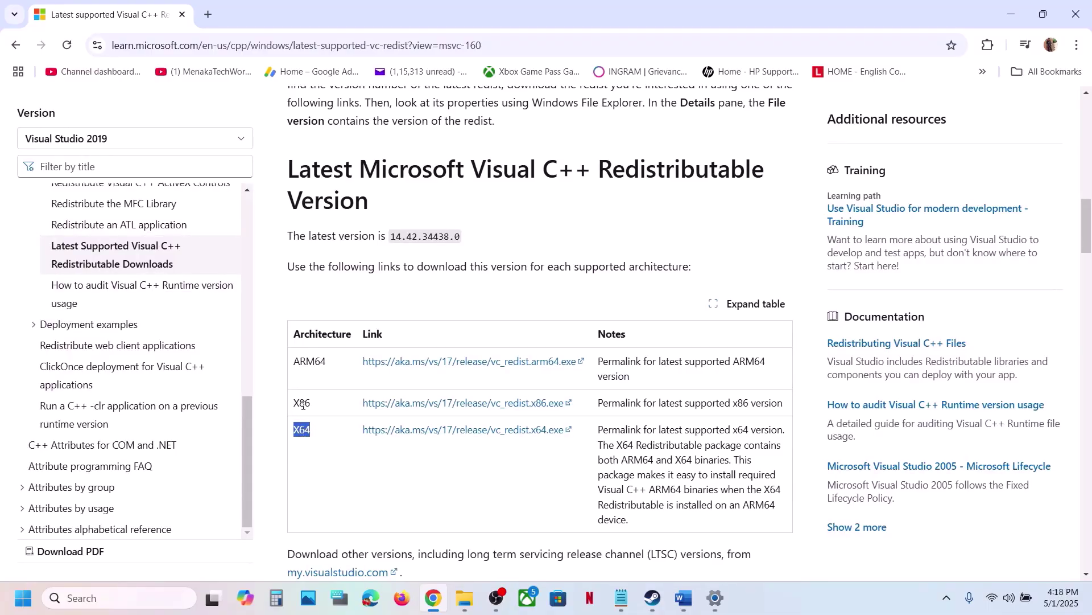
double_click(303, 406)
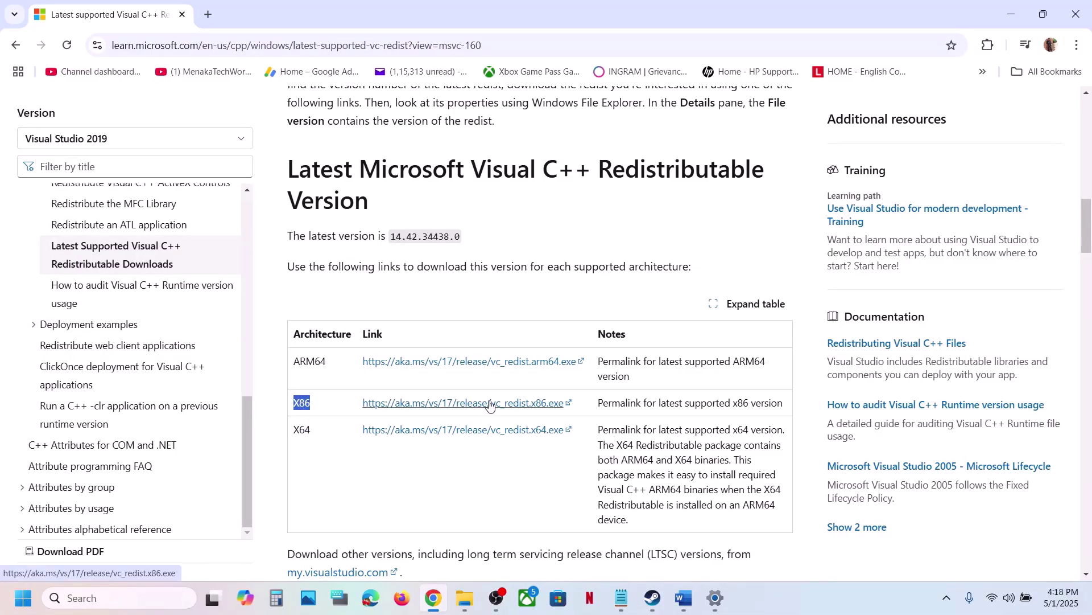
left_click(490, 405)
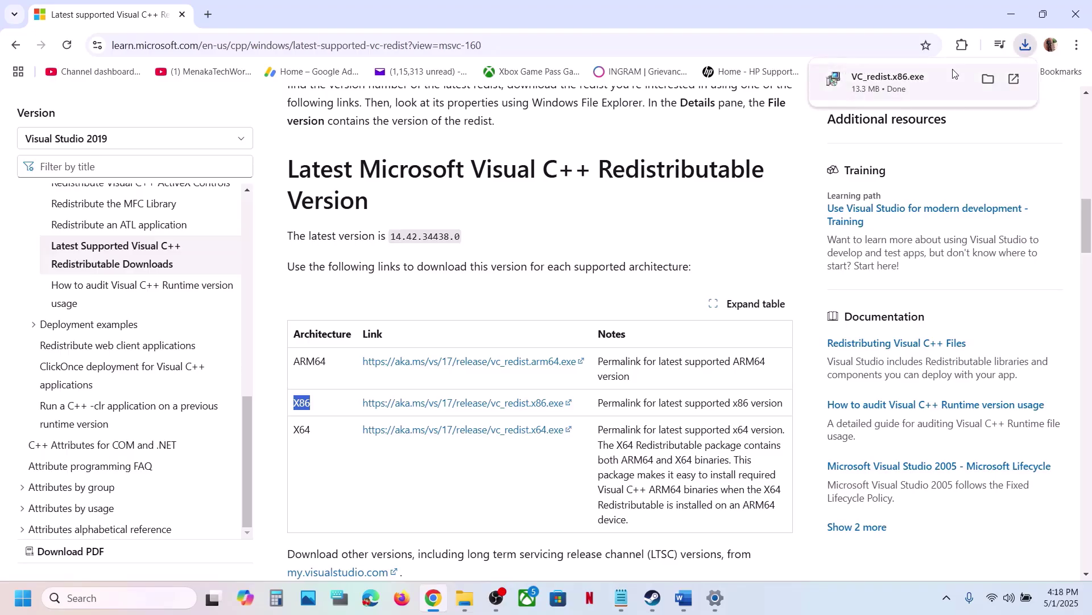
left_click(955, 74)
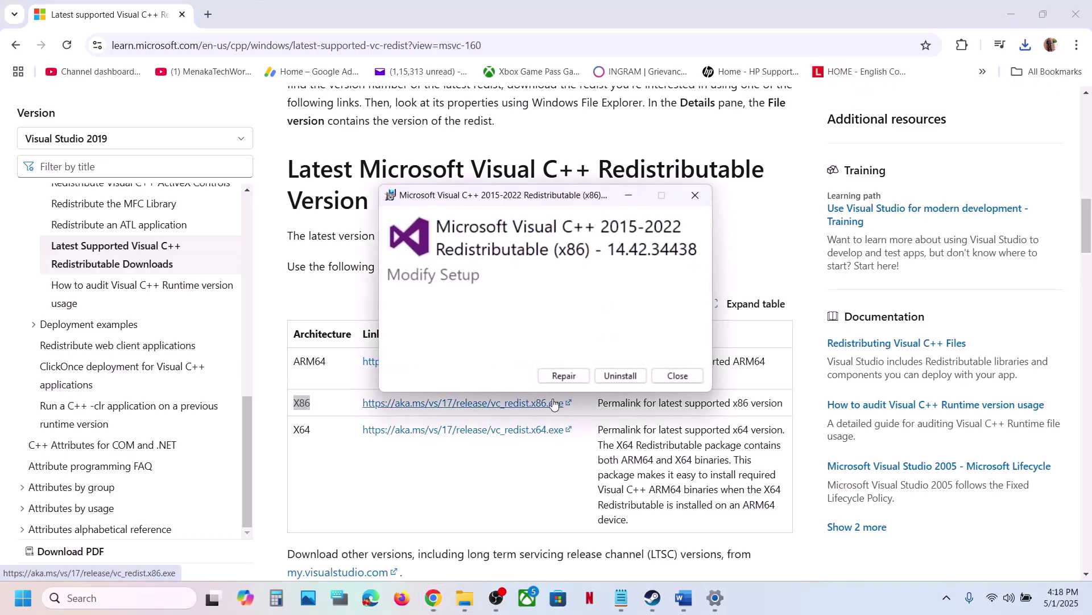
left_click(564, 376)
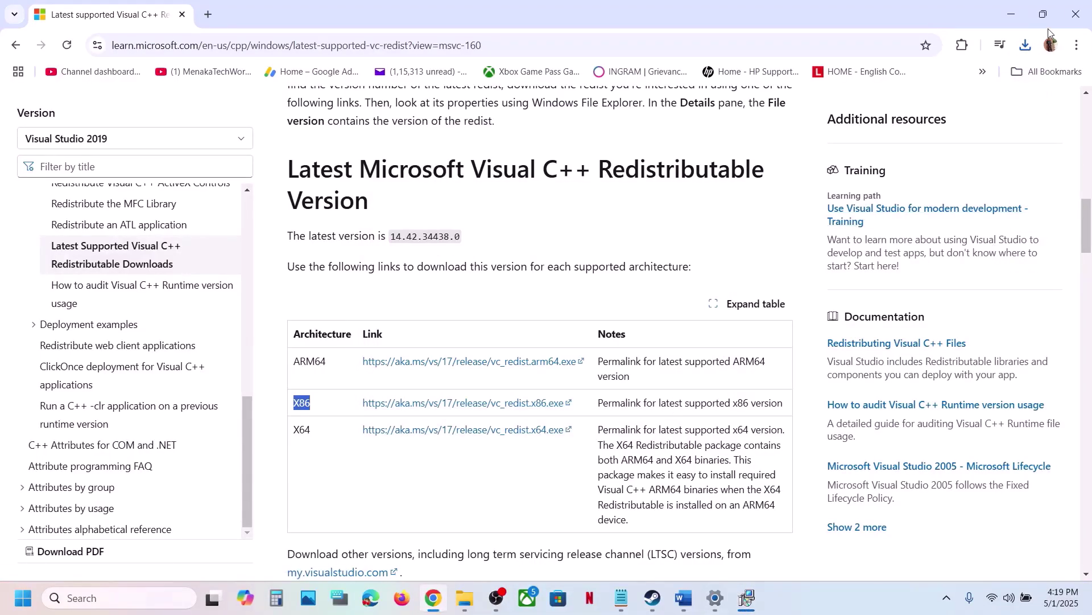
Step: Run the downloaded x64 redistributable installer and choose Repair
left_click(1026, 45)
left_click(921, 108)
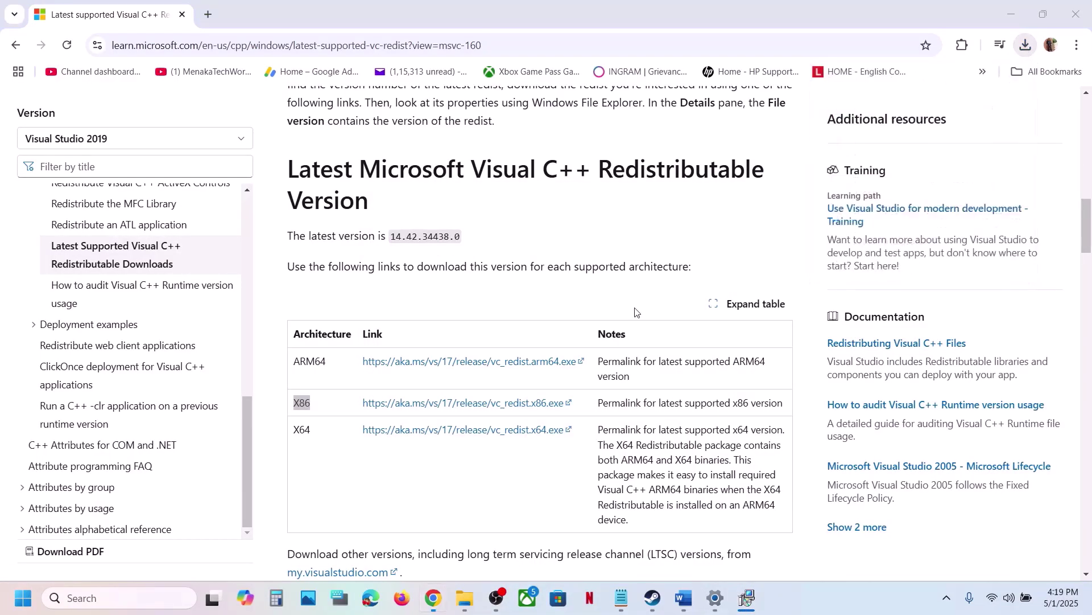
left_click(565, 377)
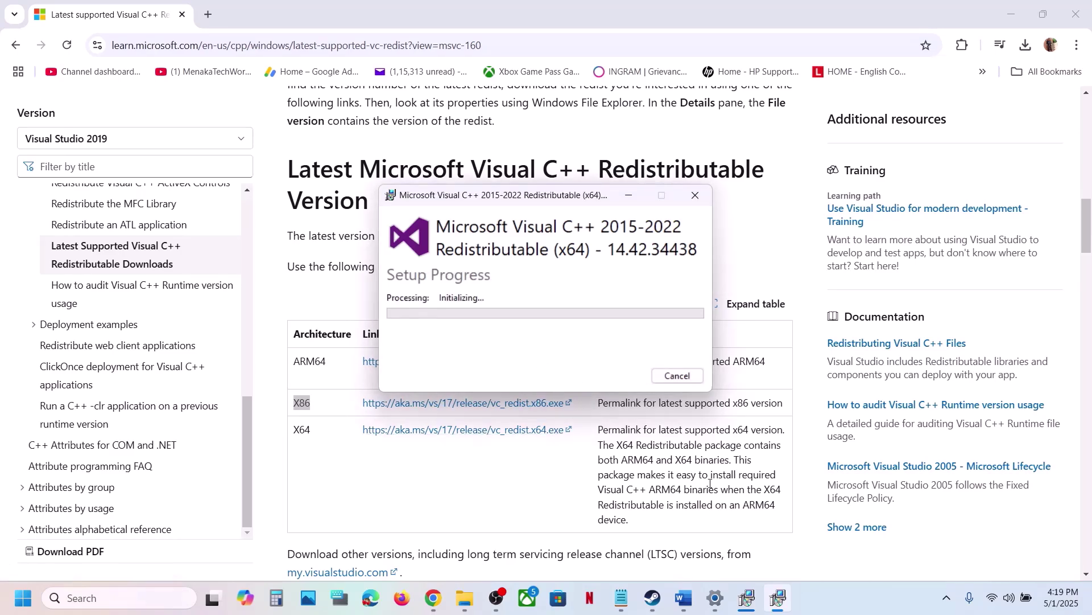
Step: Close the x64 and x86 Setup Successful dialogs and open the Start menu
left_click(745, 594)
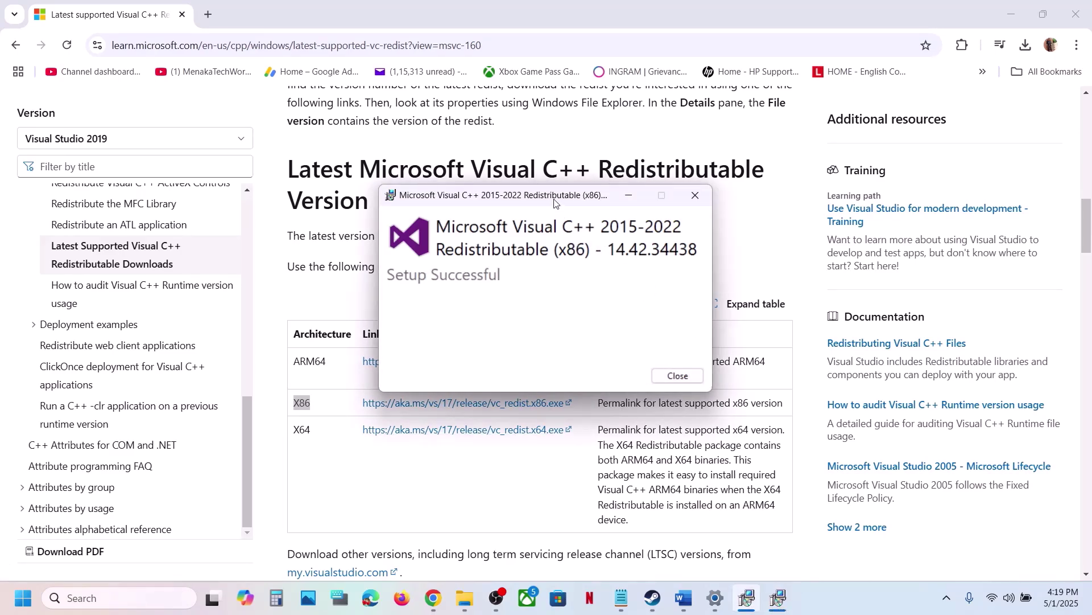
left_click_drag(554, 202, 840, 220)
left_click_drag(592, 193, 508, 208)
left_click(583, 380)
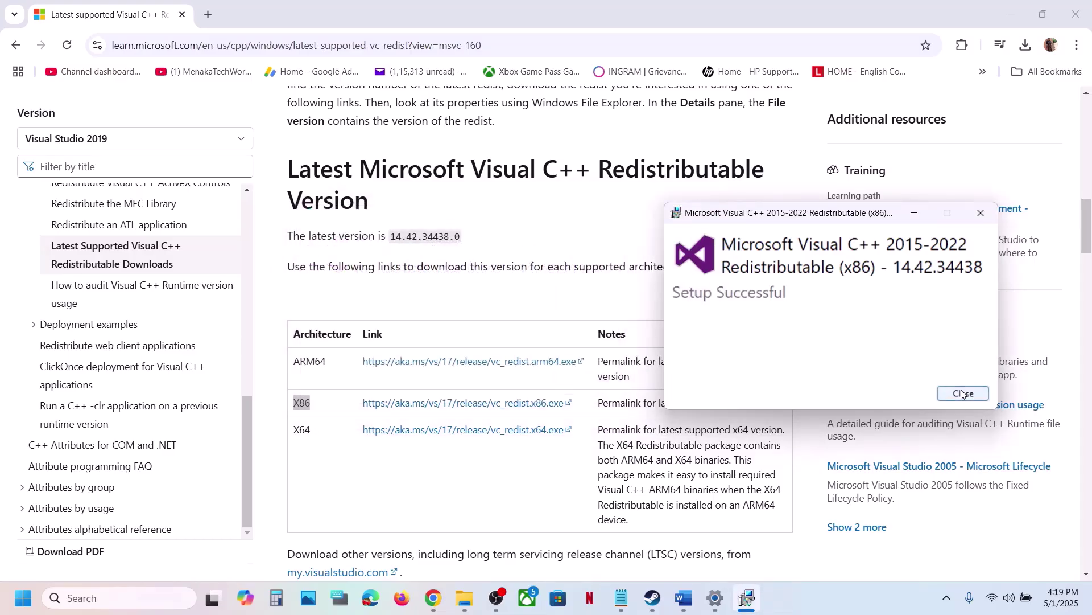
left_click(964, 393)
left_click(19, 598)
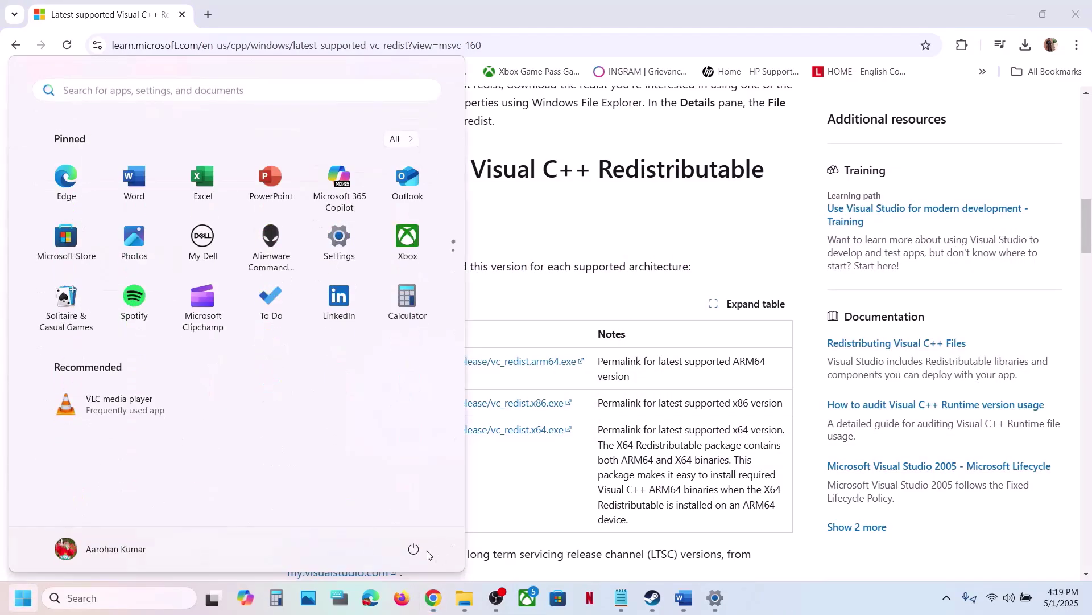